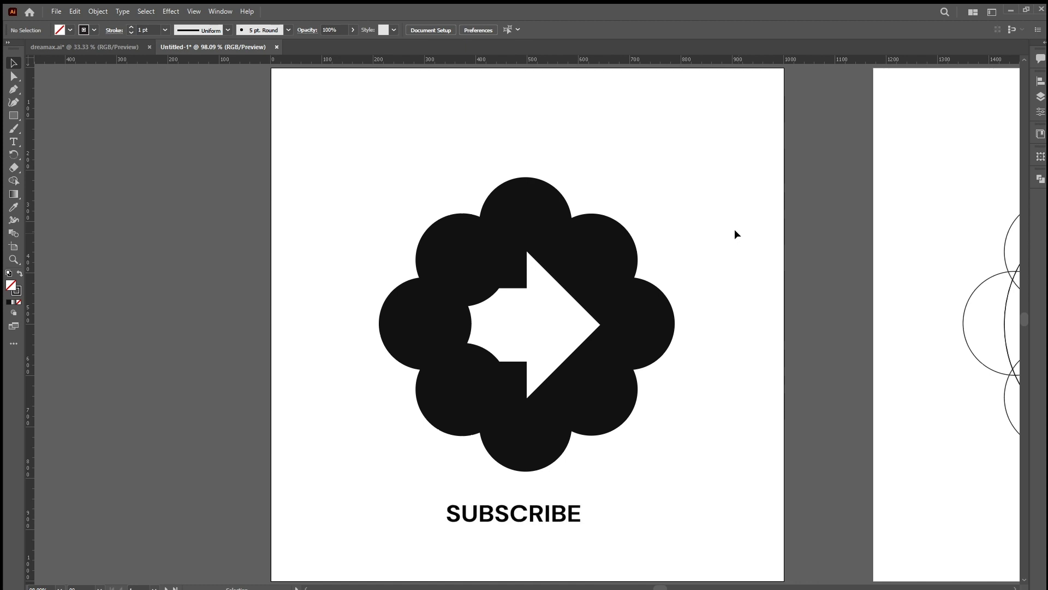
Step: Examine the circle-and-line construction drawing of the logo on the second artboard
{"action": "left_click", "coordinate": [919, 480]}
{"action": "key", "text": "ctrl+0"}
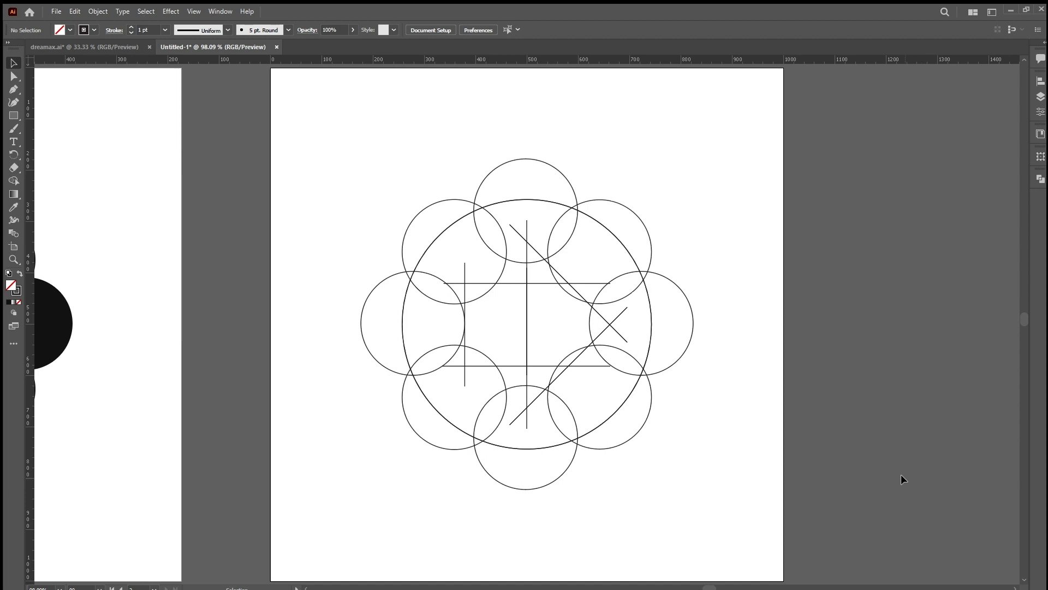
{"action": "scroll", "coordinate": [537, 258], "scroll_direction": "up", "scroll_amount": 3}
{"action": "scroll", "coordinate": [536, 258], "scroll_direction": "down", "scroll_amount": 2}
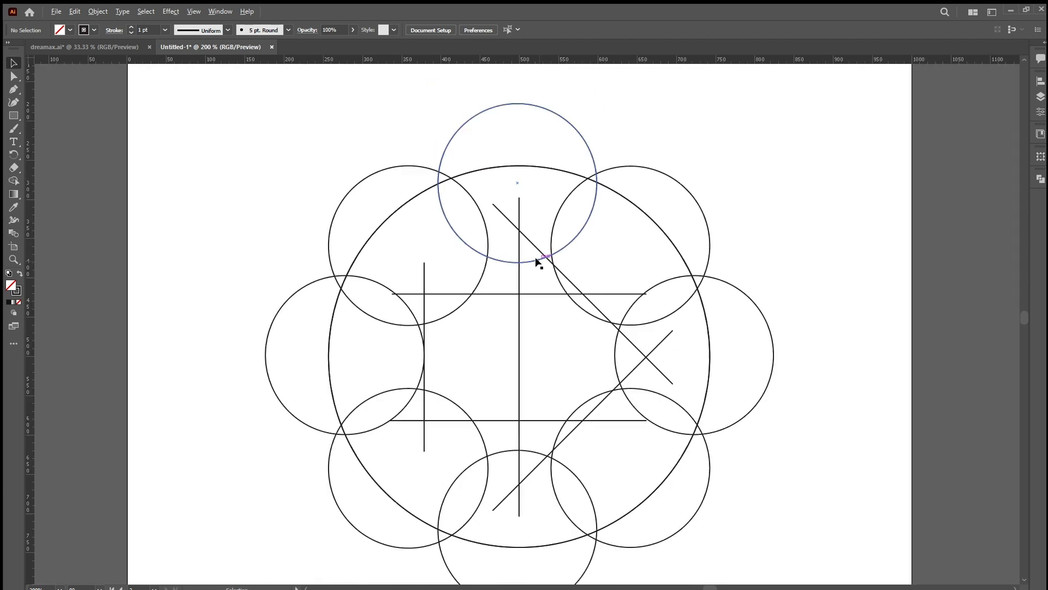
{"action": "scroll", "coordinate": [538, 263], "scroll_direction": "up", "scroll_amount": 1}
{"action": "scroll", "coordinate": [537, 262], "scroll_direction": "down", "scroll_amount": 1}
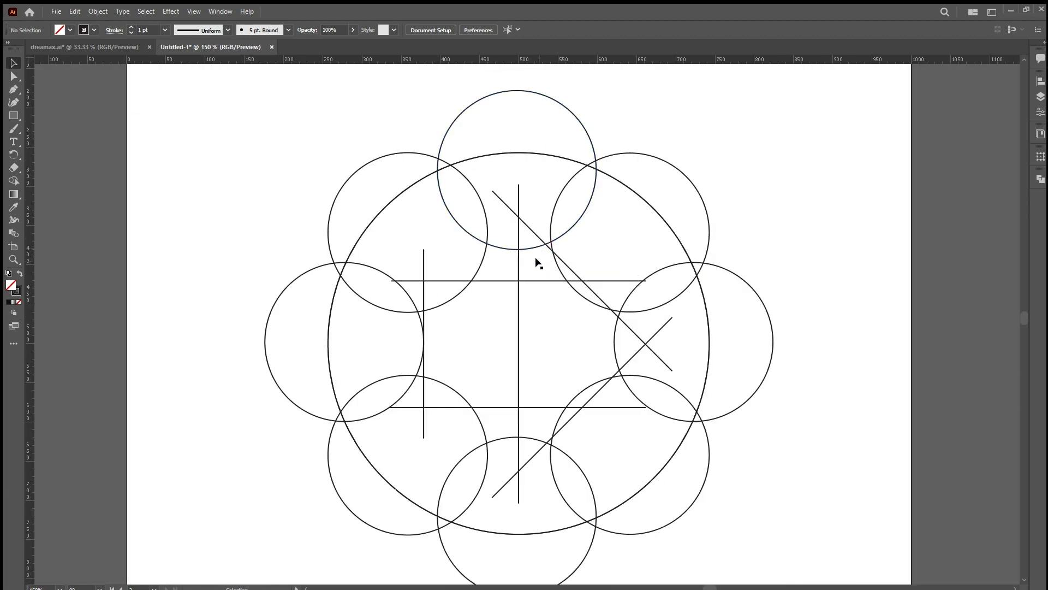
{"action": "scroll", "coordinate": [536, 262], "scroll_direction": "down", "scroll_amount": 1}
{"action": "scroll", "coordinate": [537, 262], "scroll_direction": "up", "scroll_amount": 1}
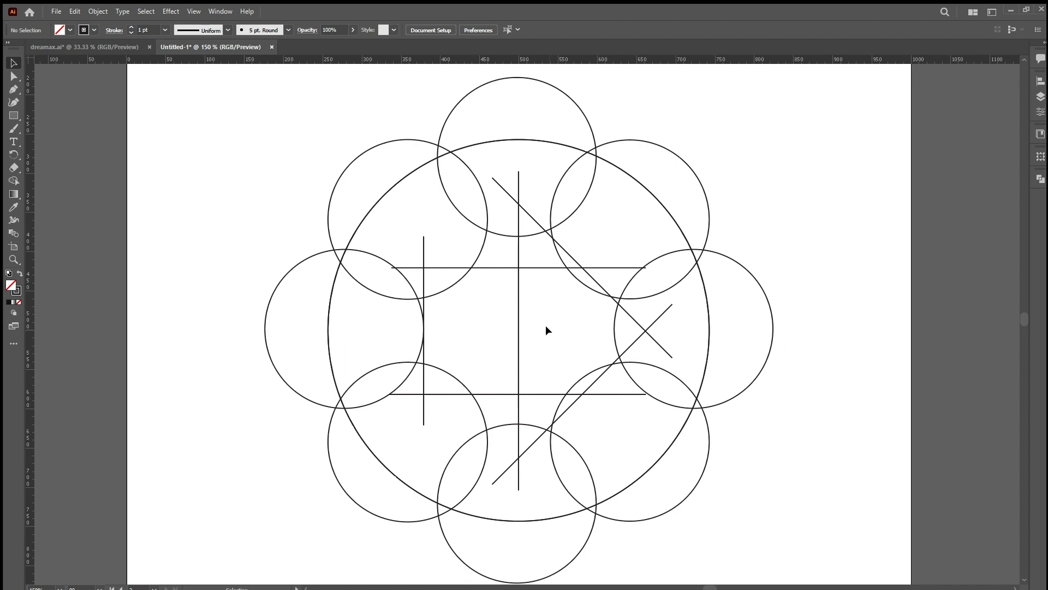
{"action": "scroll", "coordinate": [546, 328], "scroll_direction": "down", "scroll_amount": 1, "text": "alt"}
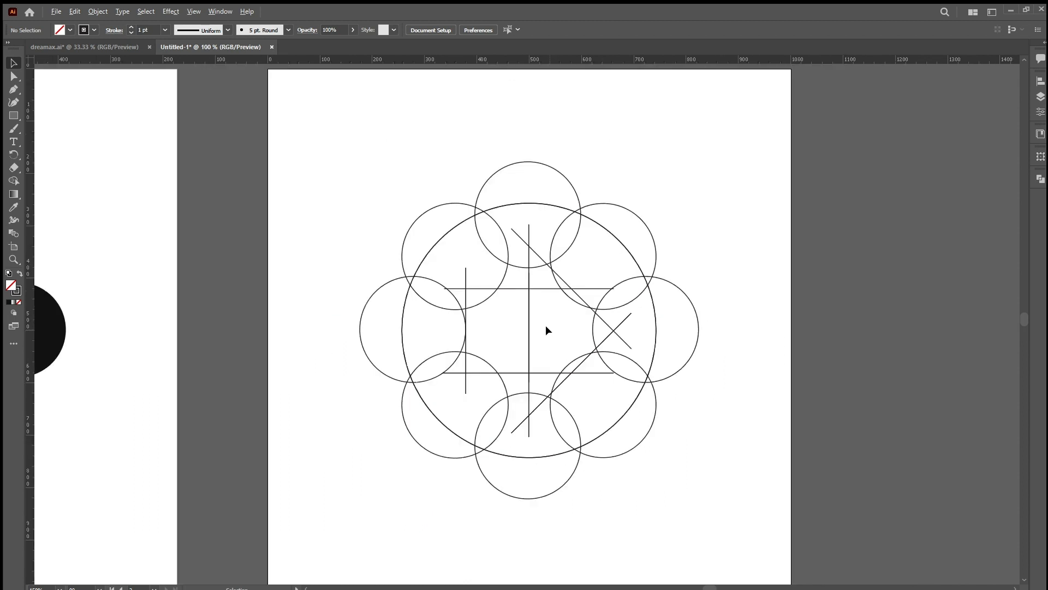
Step: Compare the finished arrow logo with its construction drawing on the neighbouring artboard
{"action": "left_click", "coordinate": [163, 209]}
{"action": "key", "text": "ctrl+0"}
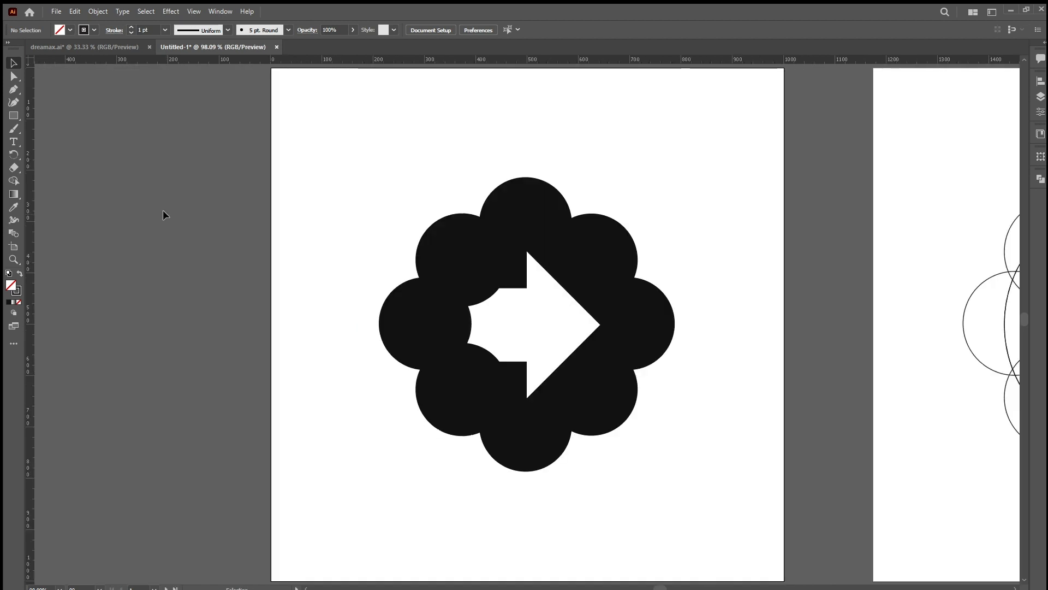
{"action": "scroll", "coordinate": [614, 492], "scroll_direction": "right", "scroll_amount": 5}
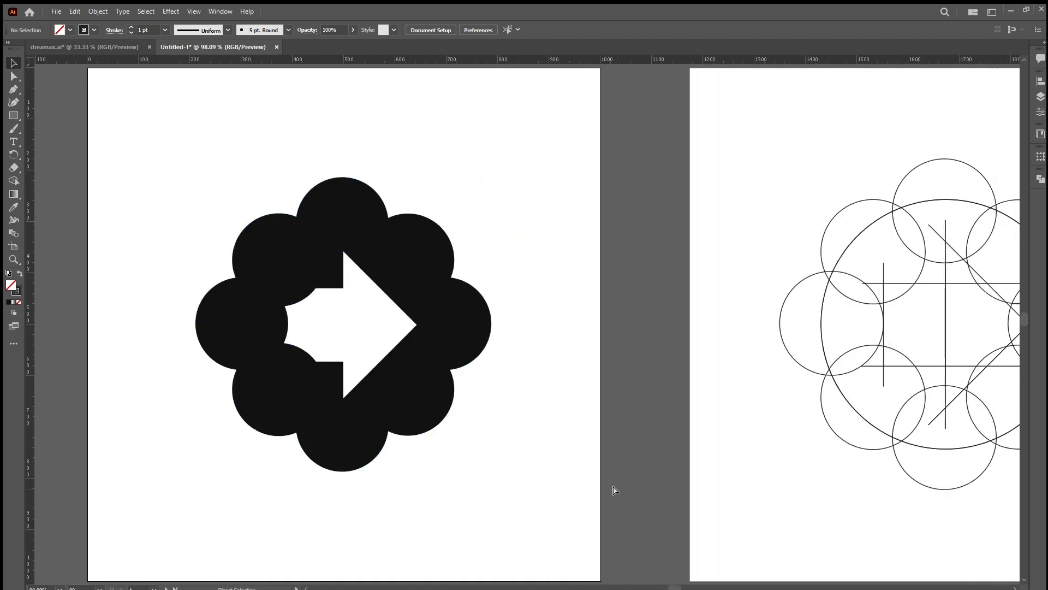
{"action": "scroll", "coordinate": [640, 425], "scroll_direction": "right", "scroll_amount": 2}
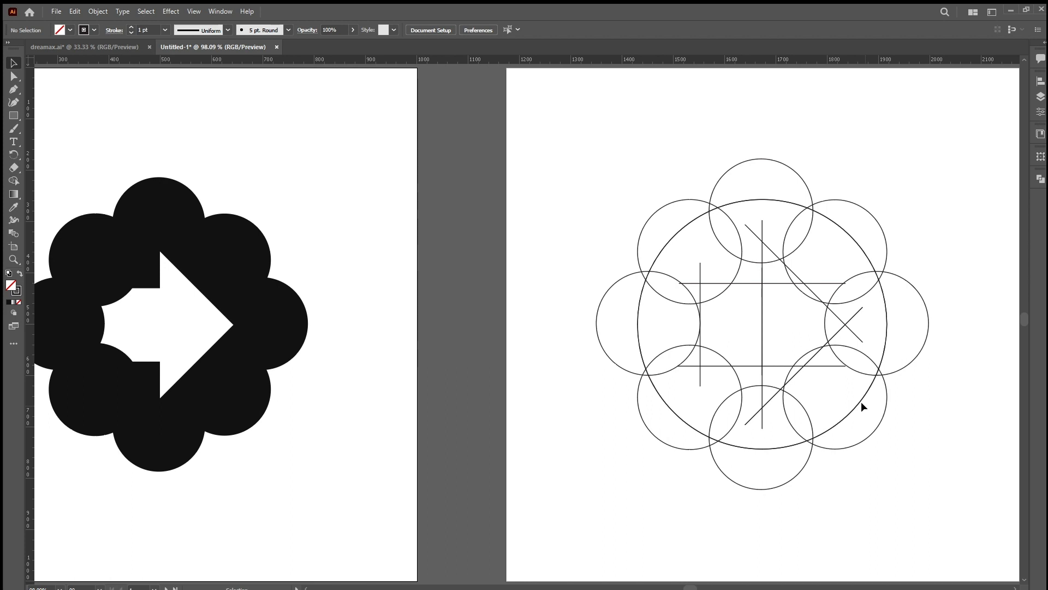
{"action": "scroll", "coordinate": [414, 381], "scroll_direction": "left", "scroll_amount": 6}
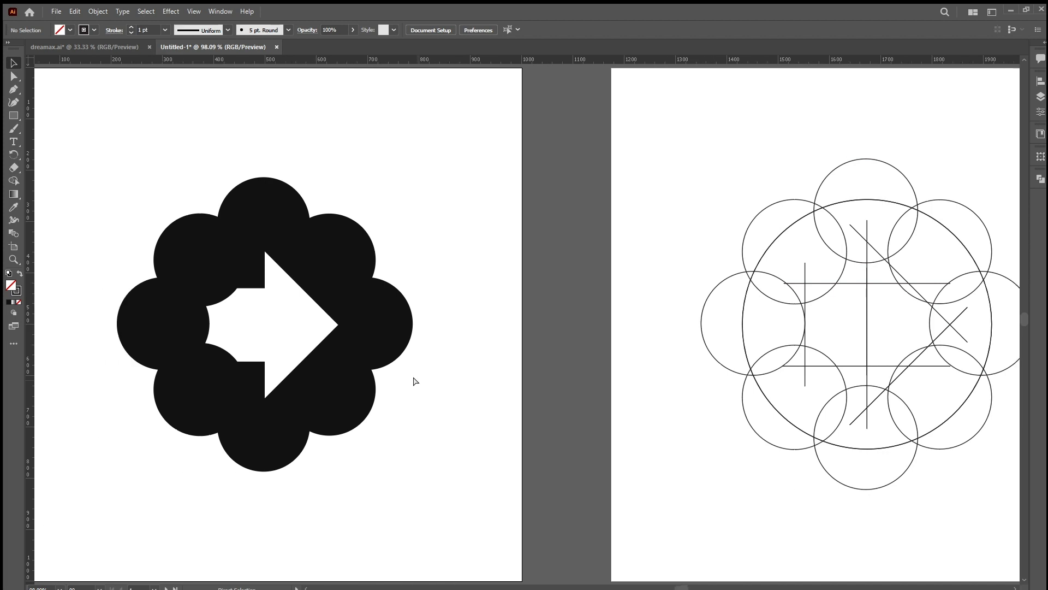
Step: Scale the finished logo down to about 111 px wide and place it in the first artboard's upper-left corner
{"action": "left_click", "coordinate": [411, 275]}
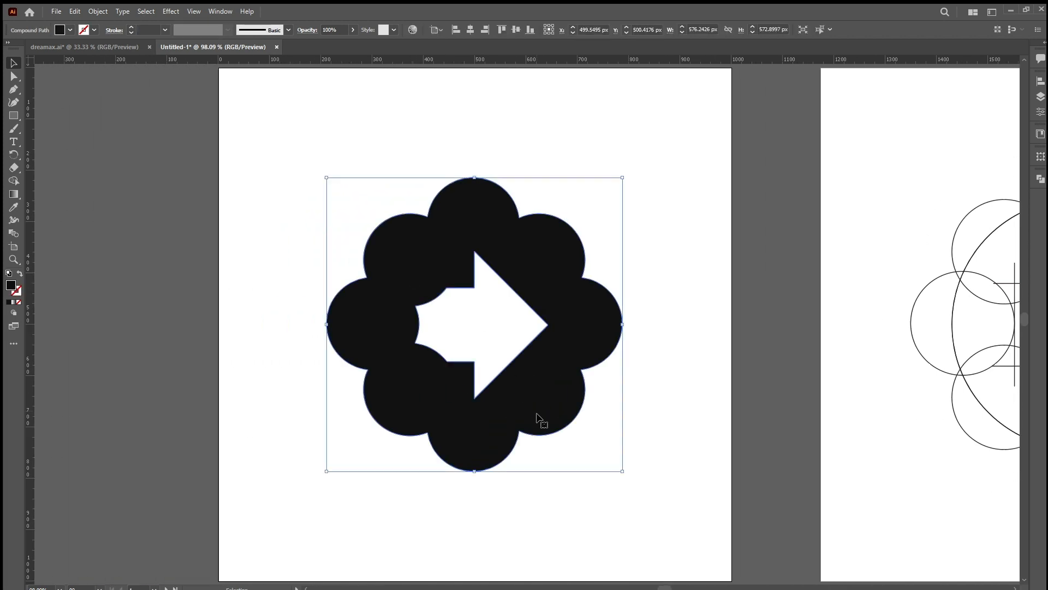
{"action": "left_click_drag", "start_coordinate": [620, 474], "coordinate": [384, 267]}
{"action": "left_click_drag", "start_coordinate": [372, 220], "coordinate": [279, 128]}
{"action": "left_click", "coordinate": [460, 219]}
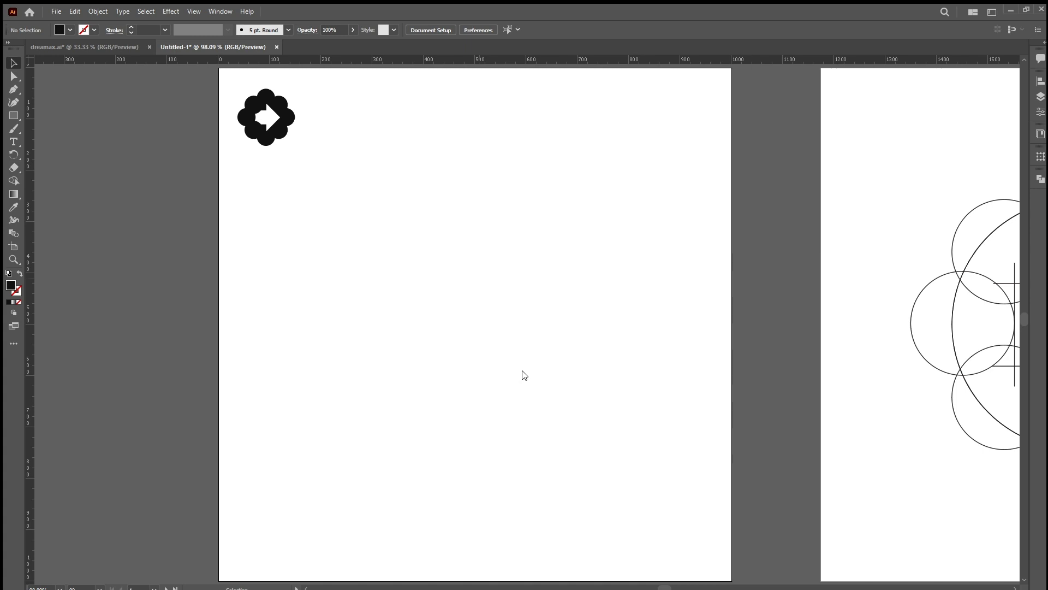
Step: Show the document grid and inspect its subdivisions on the first artboard
{"action": "key", "text": "ctrl+apostrophe"}
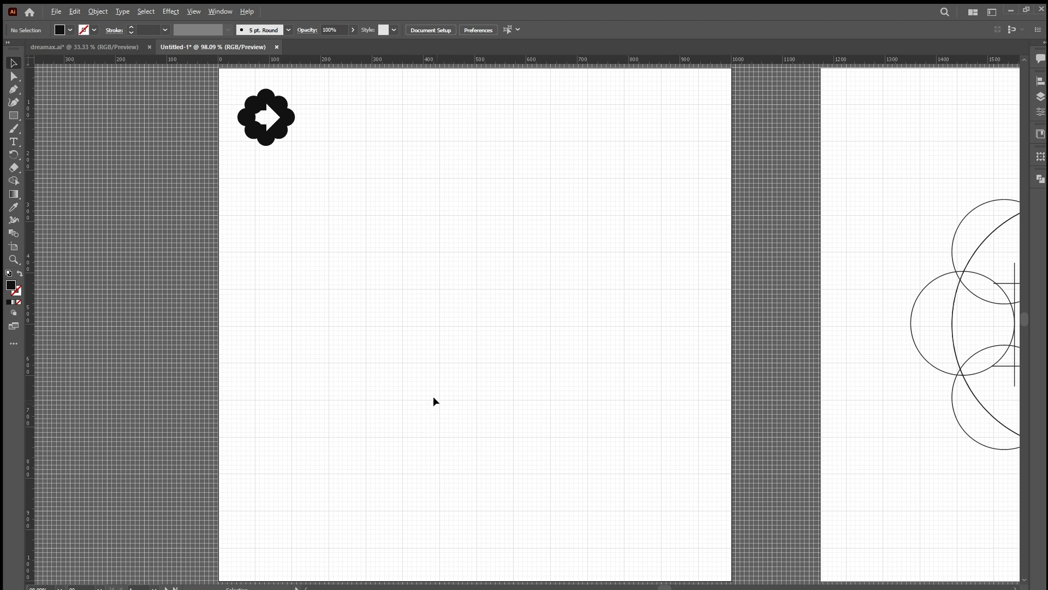
{"action": "scroll", "coordinate": [437, 389], "scroll_direction": "up", "scroll_amount": 10}
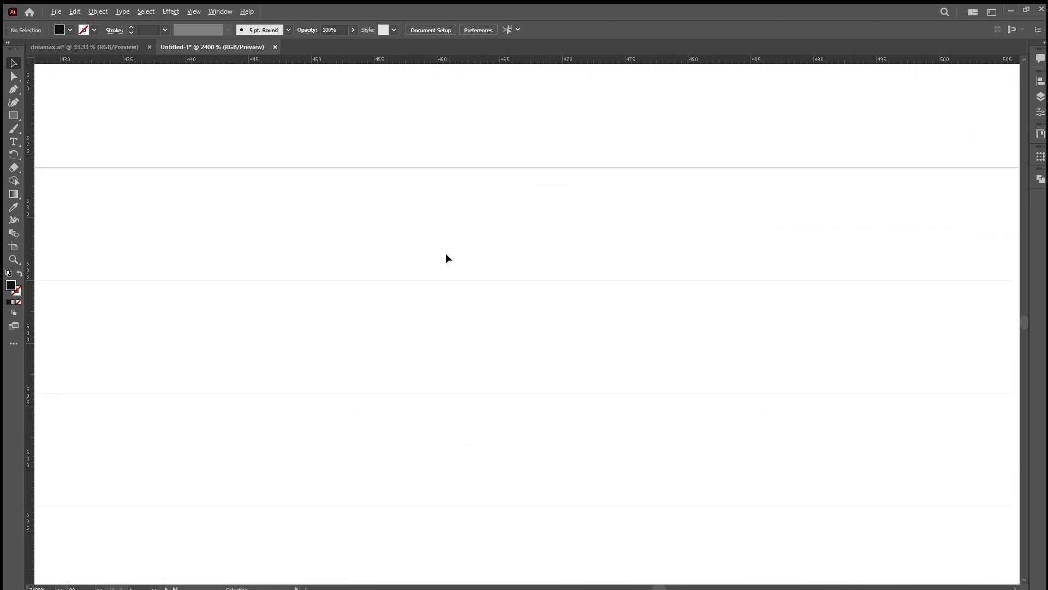
{"action": "scroll", "coordinate": [446, 254], "scroll_direction": "down", "scroll_amount": 5}
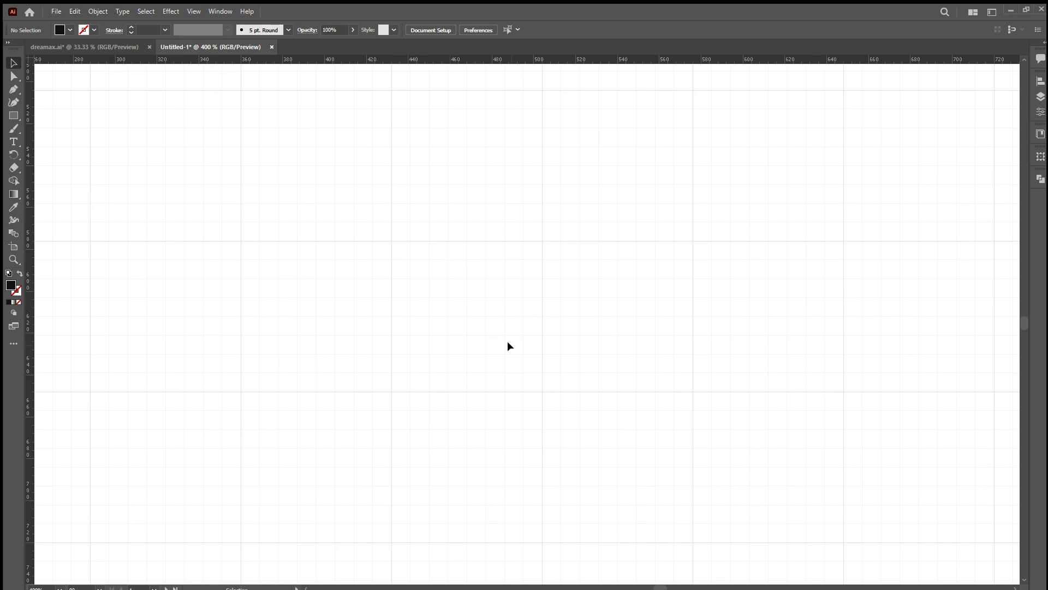
{"action": "key", "text": "ctrl+0"}
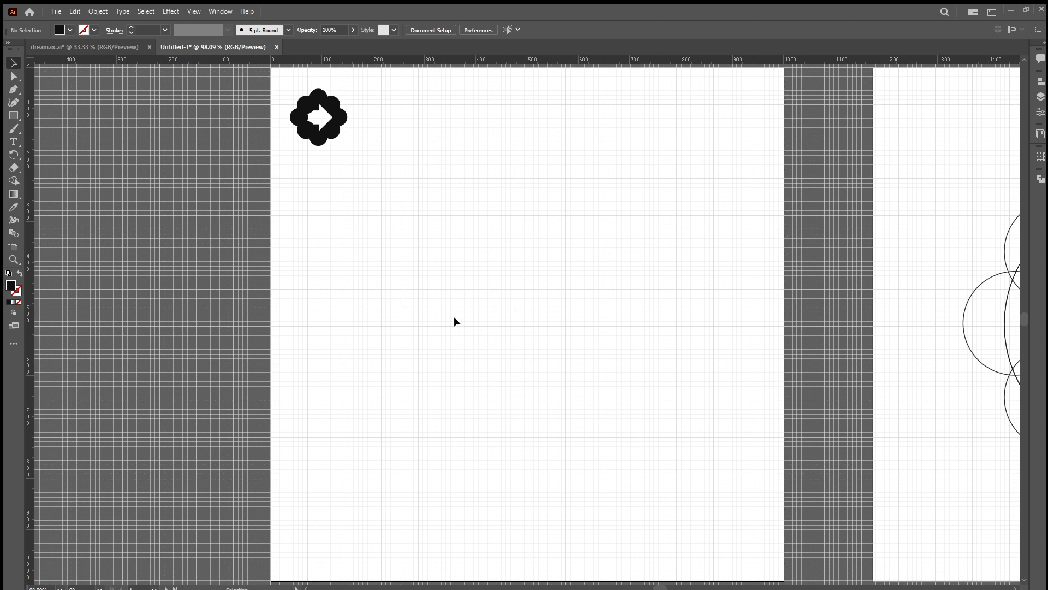
Step: Draw two grid-aligned black squares side by side, one 144 px and one 216 px
{"action": "key", "text": "m"}
{"action": "mouse_move", "coordinate": [383, 215]}
{"action": "left_mouse_down"}
{"action": "mouse_move", "coordinate": [494, 306]}
{"action": "mouse_move", "coordinate": [546, 331]}
{"action": "left_mouse_up"}
{"action": "key", "text": "ctrl+z"}
{"action": "key", "text": "v"}
{"action": "key", "text": "m"}
{"action": "left_click_drag", "start_coordinate": [420, 217], "coordinate": [492, 290]}
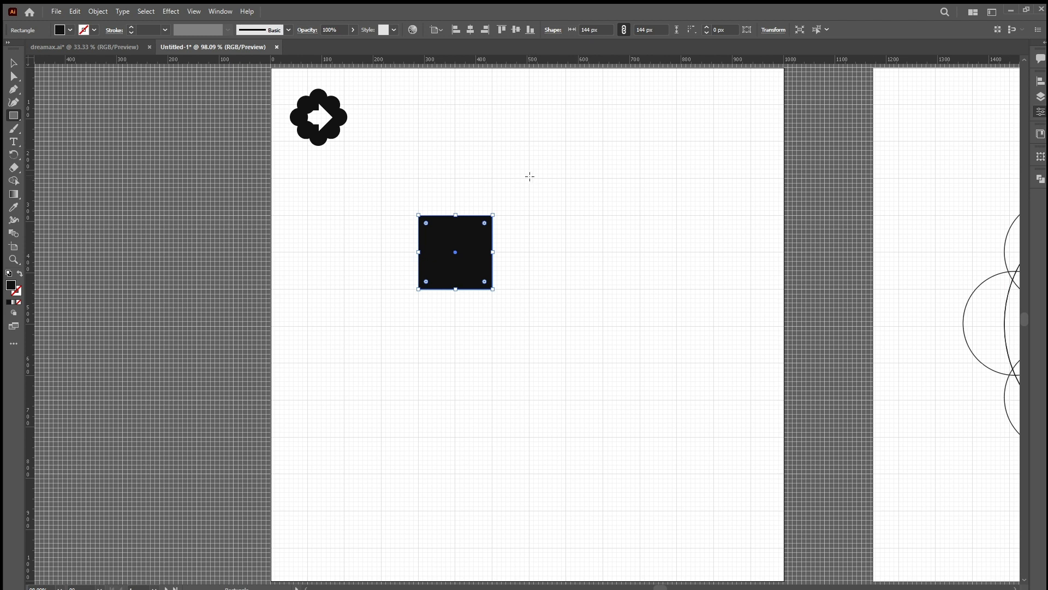
{"action": "left_click_drag", "start_coordinate": [530, 176], "coordinate": [640, 289]}
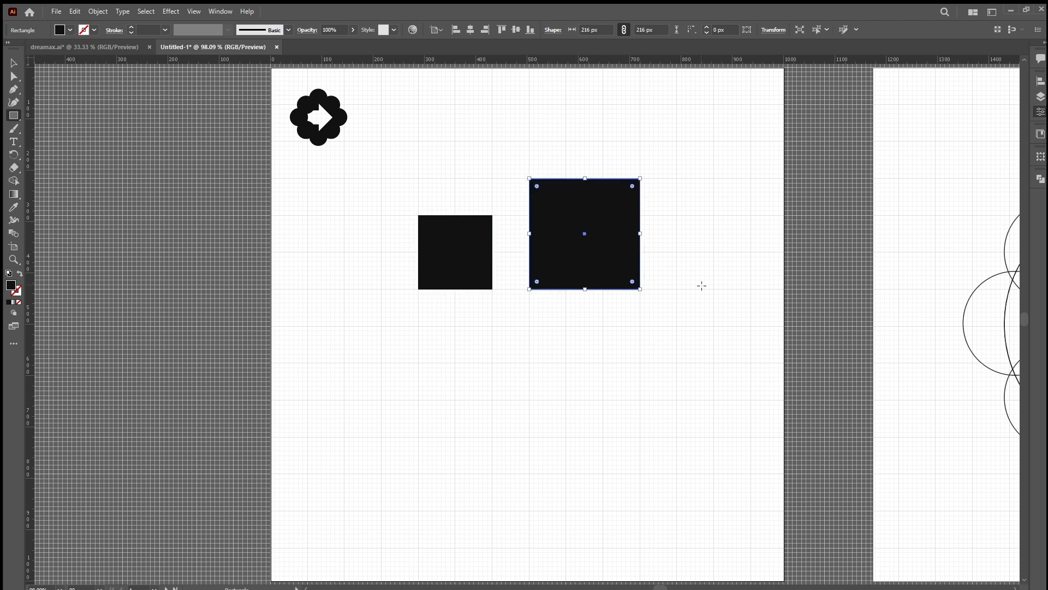
Step: Draw a large rectangle over the two squares and stretch its edges along the grid to 720 by 720 px
{"action": "left_click_drag", "start_coordinate": [701, 123], "coordinate": [381, 455]}
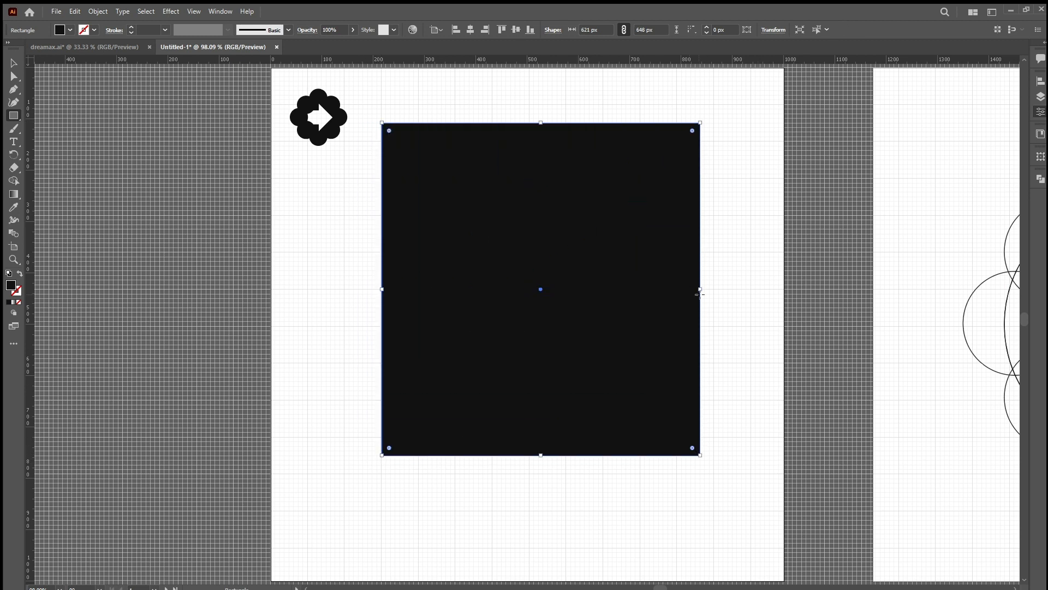
{"action": "left_click_drag", "start_coordinate": [700, 295], "coordinate": [714, 294]}
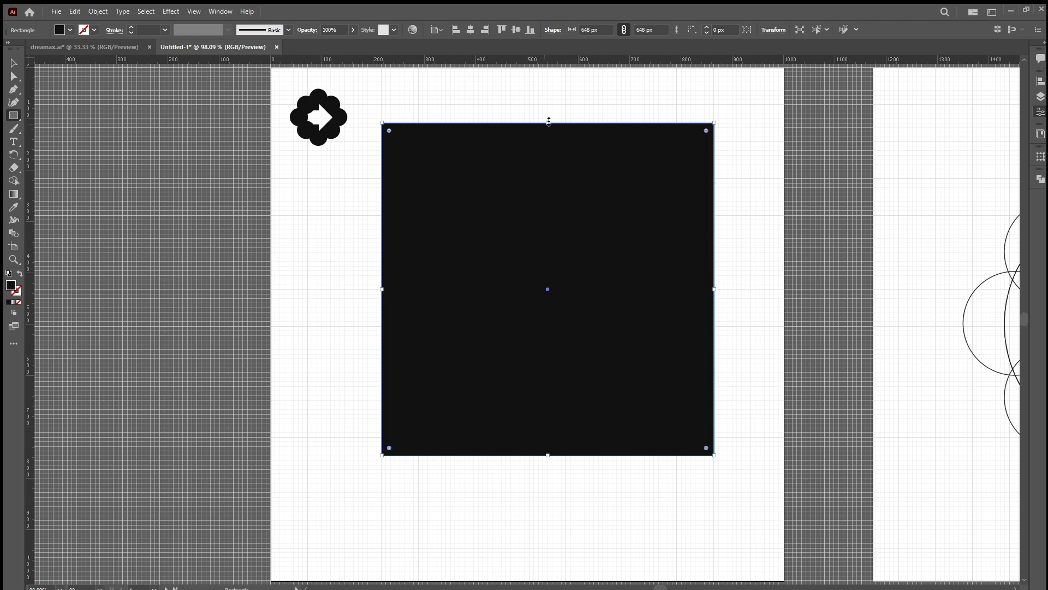
{"action": "left_click_drag", "start_coordinate": [548, 121], "coordinate": [548, 103]}
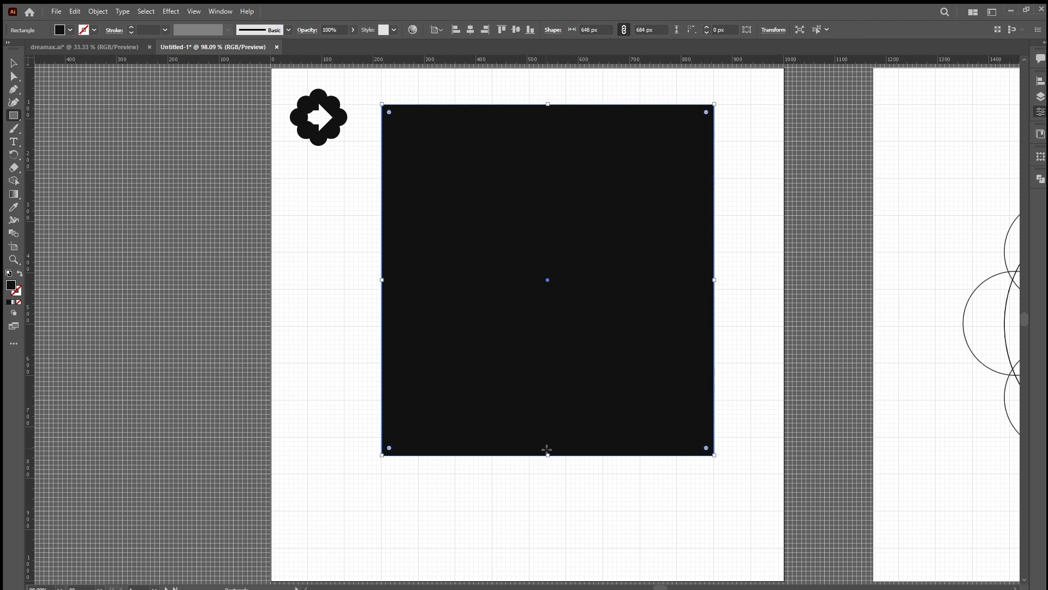
{"action": "left_click_drag", "start_coordinate": [548, 456], "coordinate": [547, 473]}
{"action": "key", "text": "ctrl+z"}
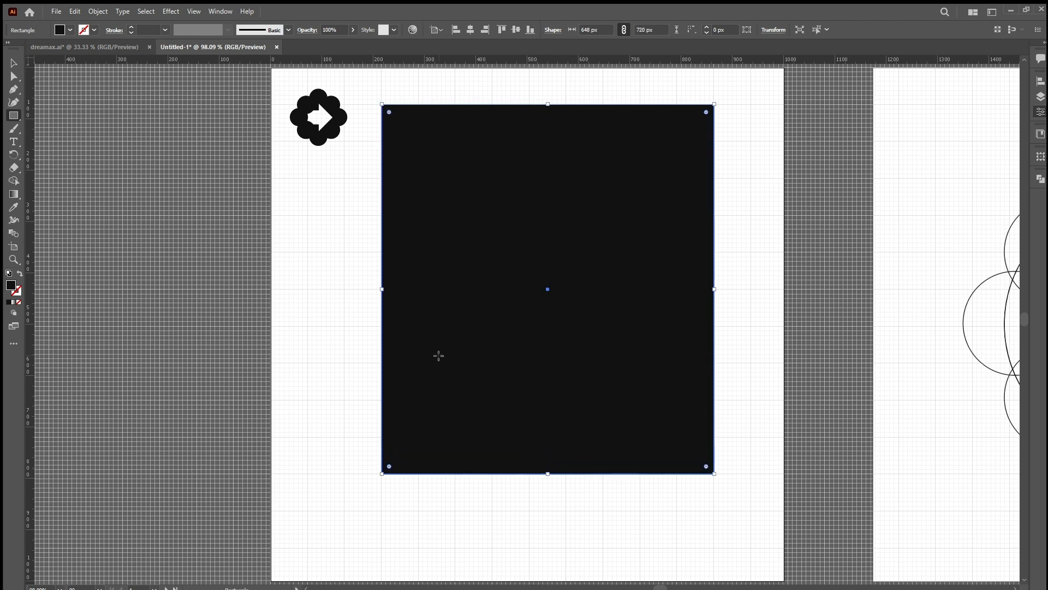
{"action": "left_click_drag", "start_coordinate": [382, 289], "coordinate": [344, 289]}
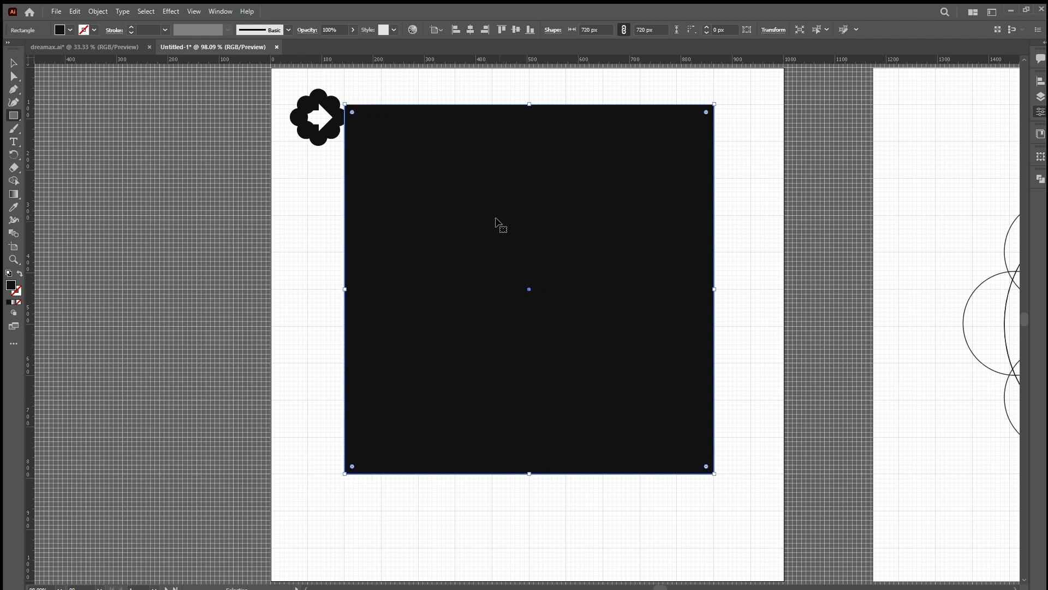
Step: Undo the last resizes of the large rectangle and delete all the test shapes from the artboard
{"action": "key", "text": "ctrl+z"}
{"action": "key", "text": "ctrl+z"}
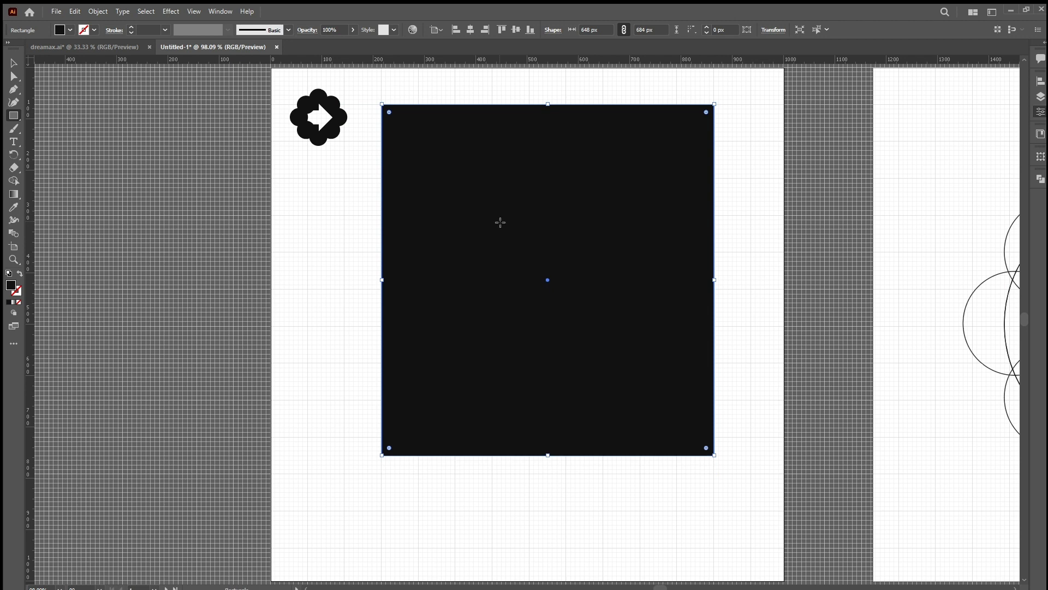
{"action": "key", "text": "ctrl+z"}
{"action": "key", "text": "v"}
{"action": "left_click_drag", "start_coordinate": [430, 138], "coordinate": [607, 363]}
{"action": "key", "text": "Delete"}
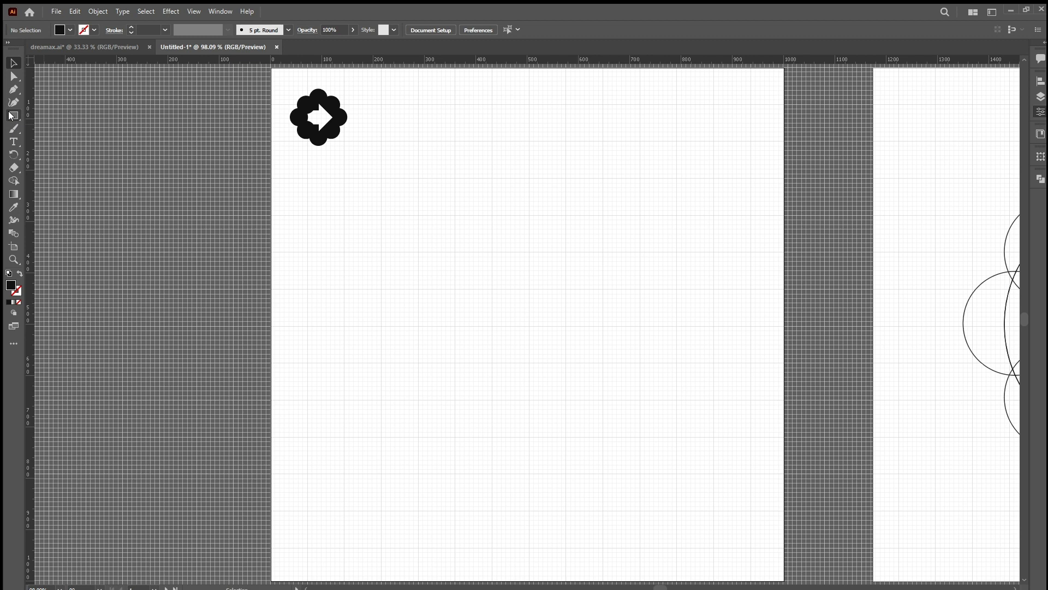
Step: Move the small finished logo off the artboard onto the pasteboard beside it
{"action": "key", "text": "l"}
{"action": "key", "text": "v"}
{"action": "left_click_drag", "start_coordinate": [330, 113], "coordinate": [245, 122]}
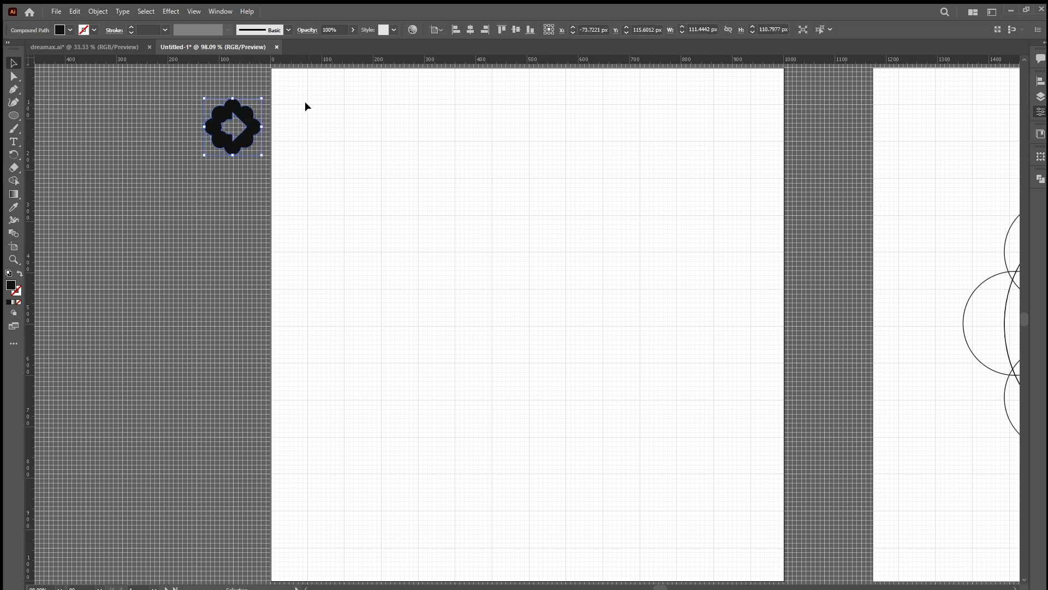
{"action": "left_click", "coordinate": [306, 103]}
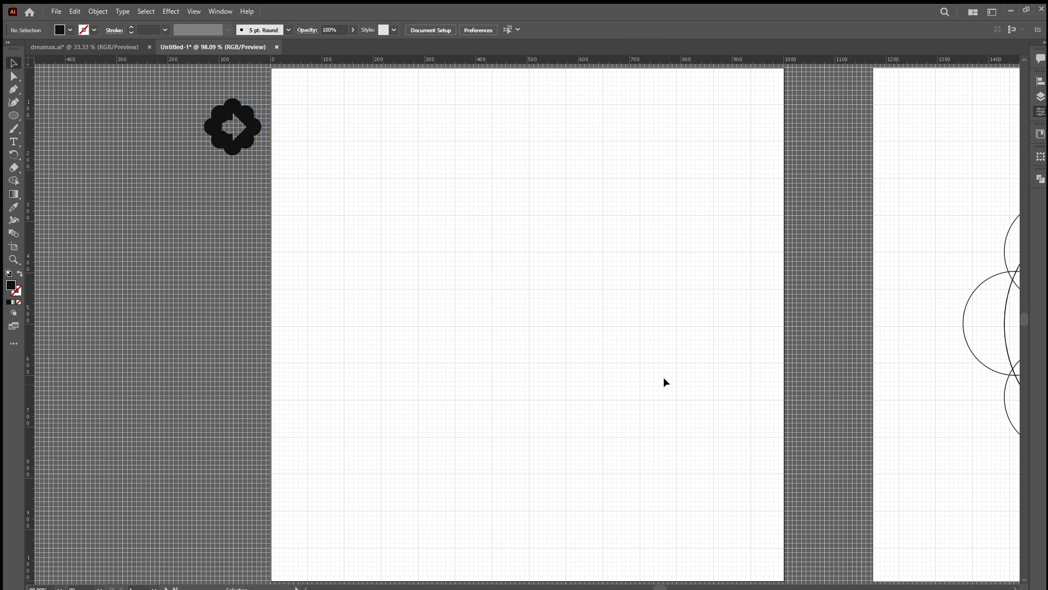
Step: Draw a grid-aligned 864 px circle centred on the first artboard with the Ellipse tool
{"action": "left_click_drag", "start_coordinate": [307, 104], "coordinate": [748, 546]}
{"action": "key", "text": "l"}
{"action": "left_click_drag", "start_coordinate": [309, 104], "coordinate": [750, 494]}
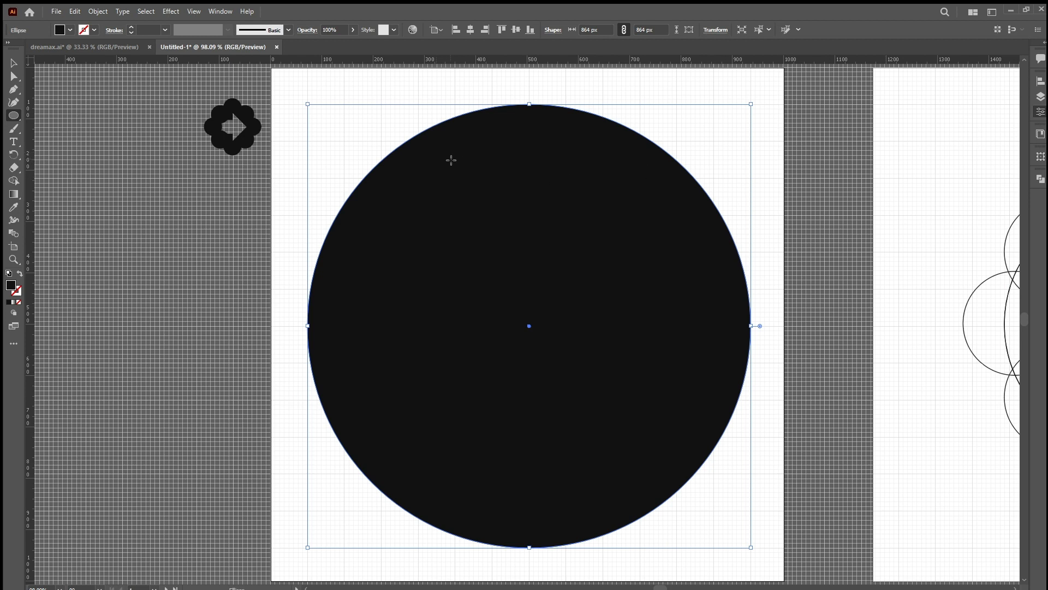
Step: Reselect the large circle, then hide the Control bar and show it again
{"action": "key", "text": "v"}
{"action": "left_click", "coordinate": [395, 83]}
{"action": "left_click", "coordinate": [447, 186]}
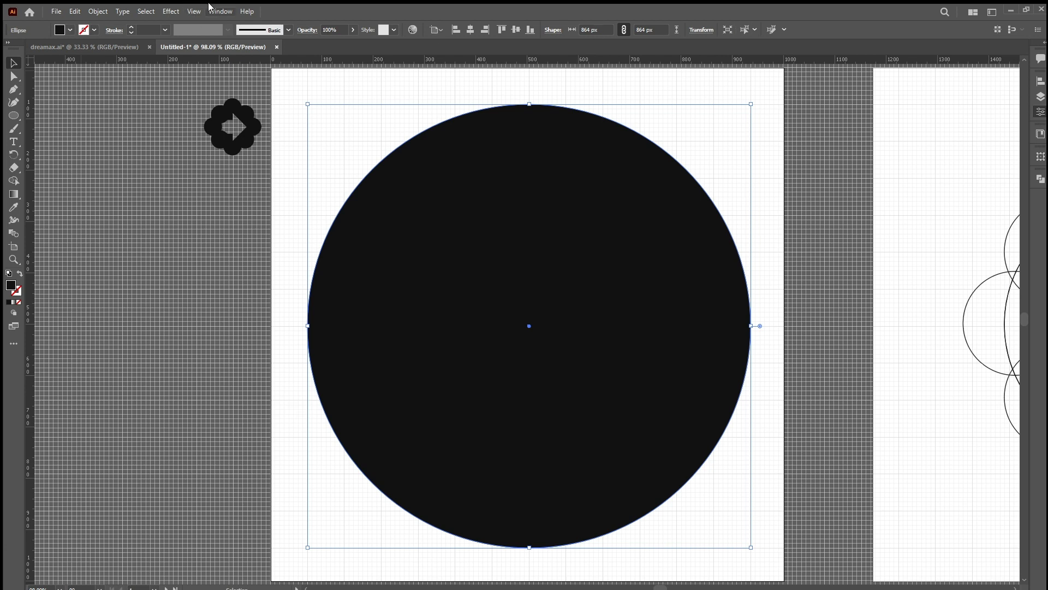
{"action": "left_click", "coordinate": [270, 100]}
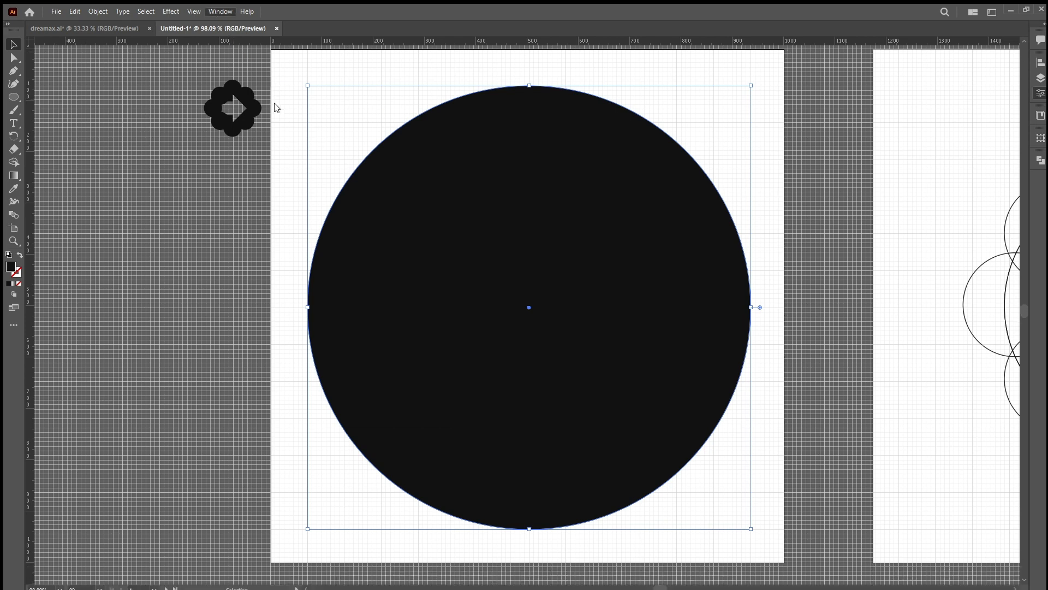
{"action": "left_click", "coordinate": [278, 97]}
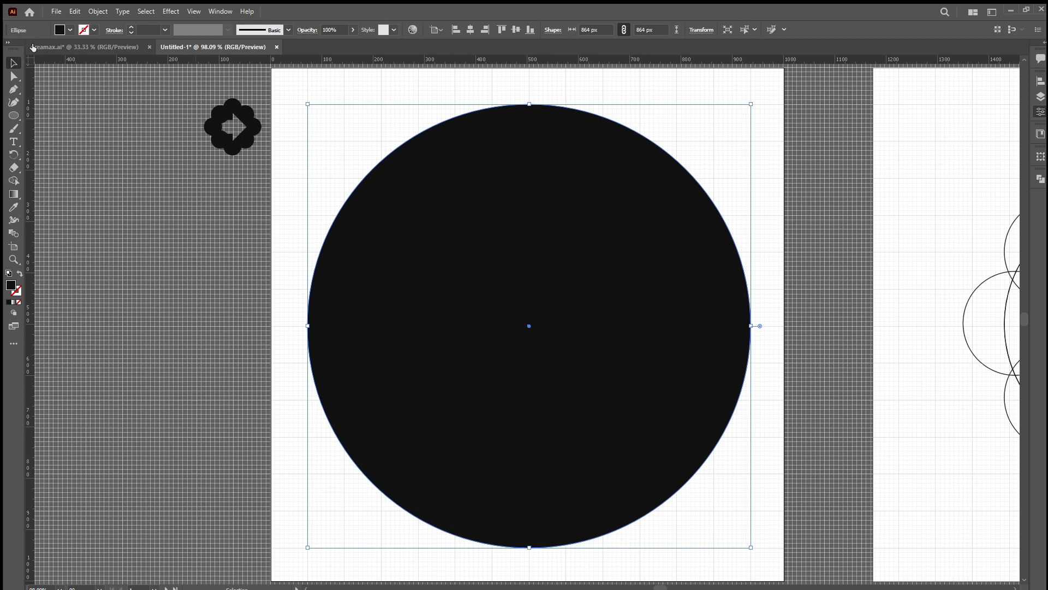
Step: Give the large circle no fill and a 1 pt black stroke, trying a 10 pt stroke on the way
{"action": "key", "text": "ctrl+z"}
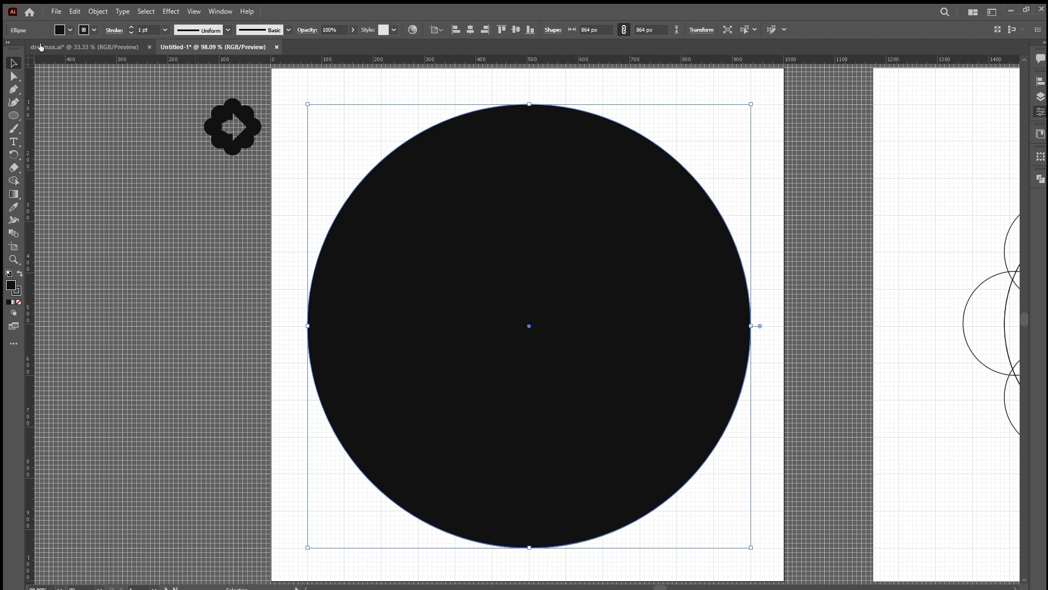
{"action": "key", "text": "ctrl+z"}
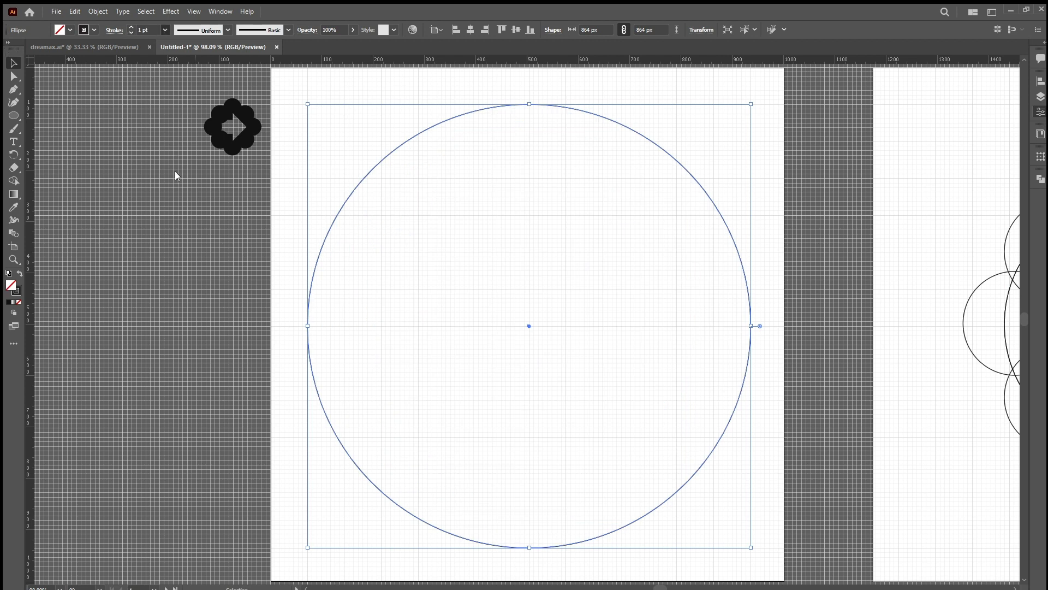
{"action": "key", "text": "ctrl+z"}
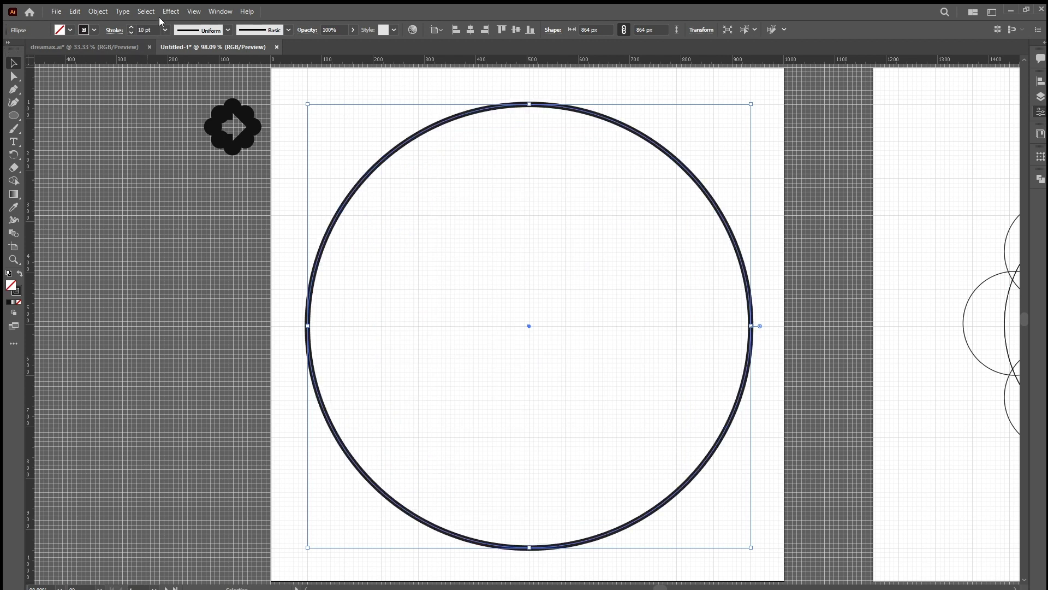
{"action": "key", "text": "ctrl+z"}
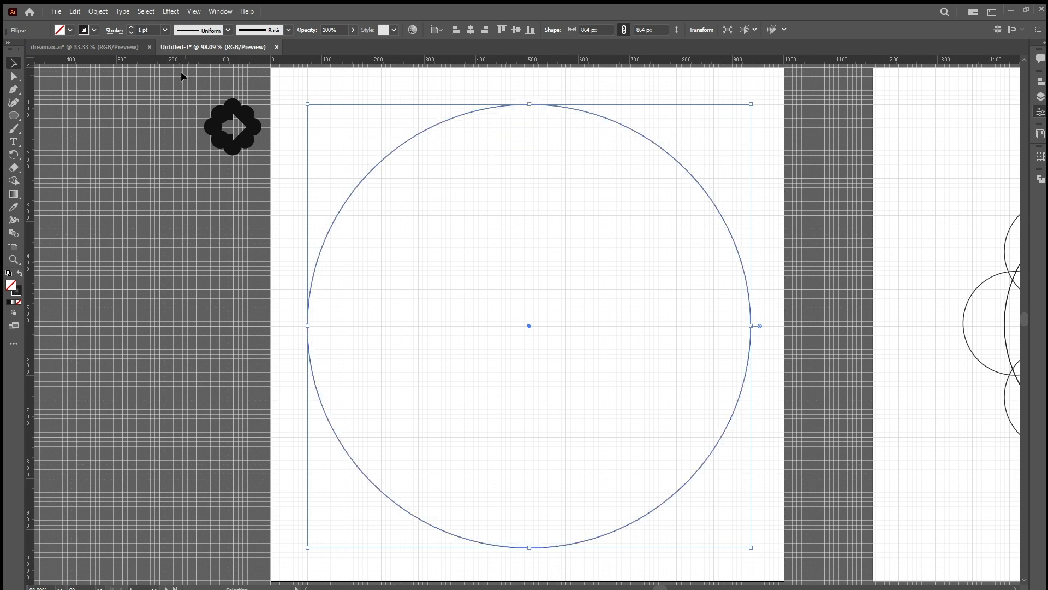
{"action": "left_click", "coordinate": [189, 290]}
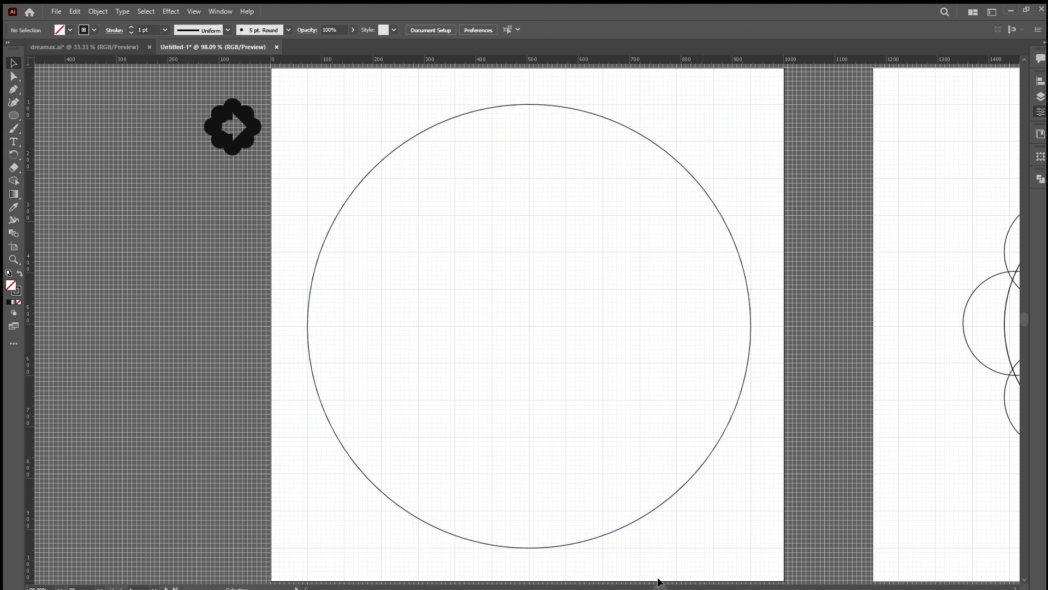
Step: Examine at high magnification how the large circle's right edge and the interior line up with the grid
{"action": "scroll", "coordinate": [754, 326], "scroll_direction": "up", "scroll_amount": 15}
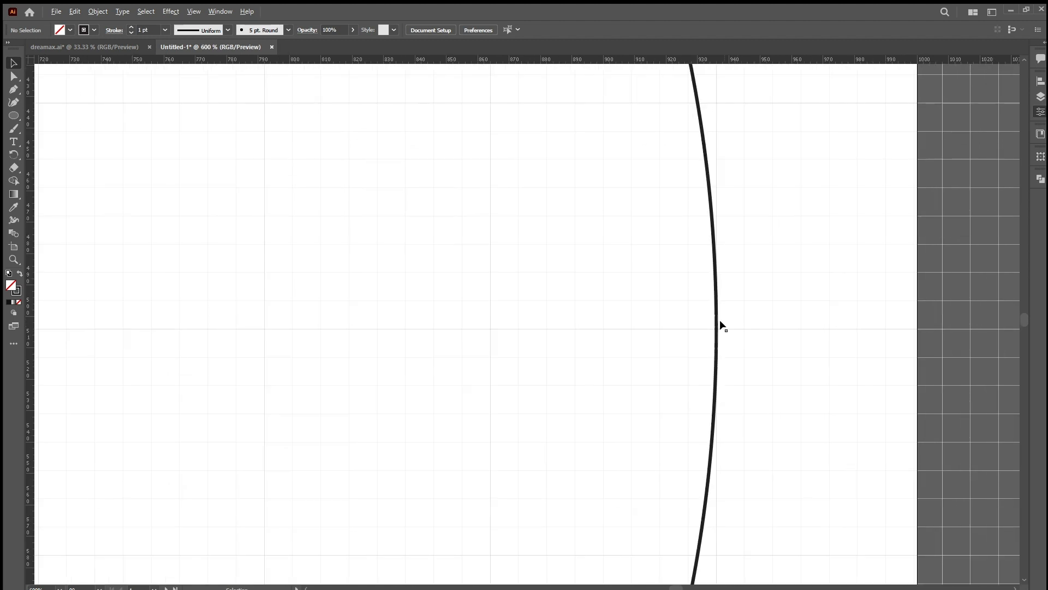
{"action": "scroll", "coordinate": [605, 350], "scroll_direction": "down", "scroll_amount": 4}
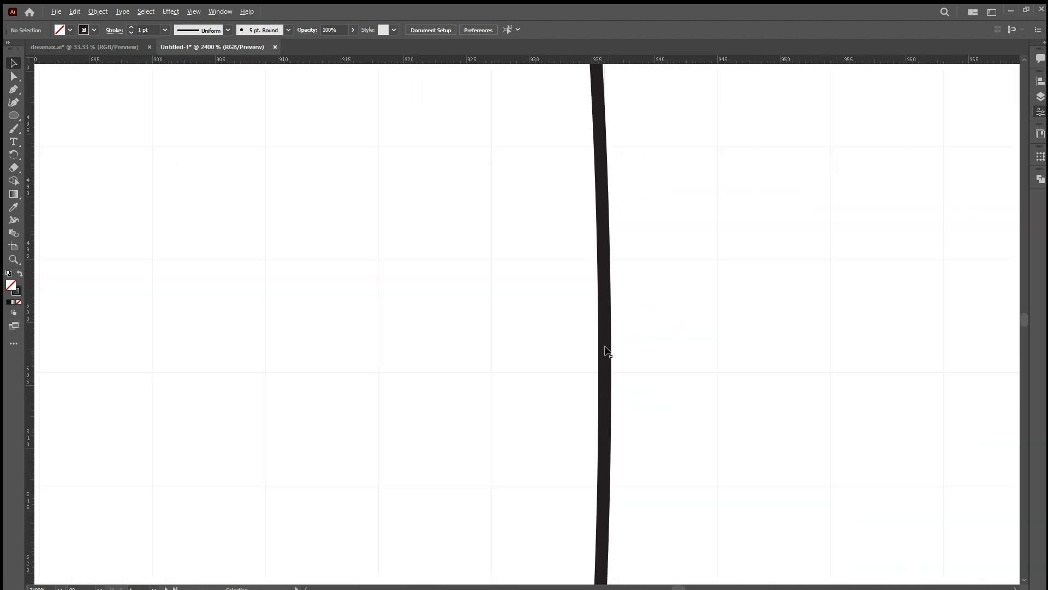
{"action": "scroll", "coordinate": [605, 351], "scroll_direction": "down", "scroll_amount": 5}
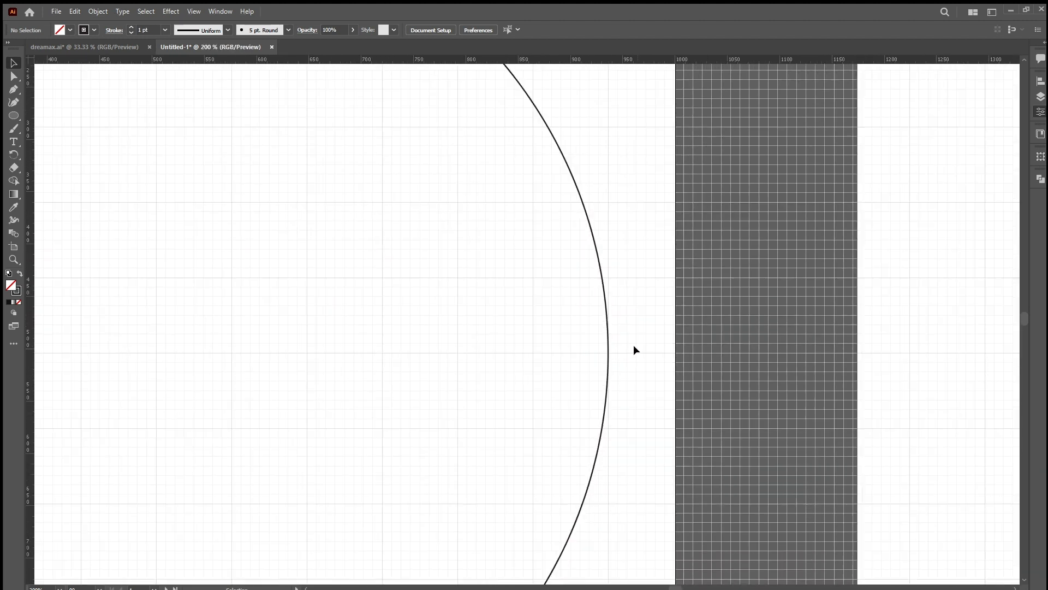
{"action": "key", "text": "ctrl+0"}
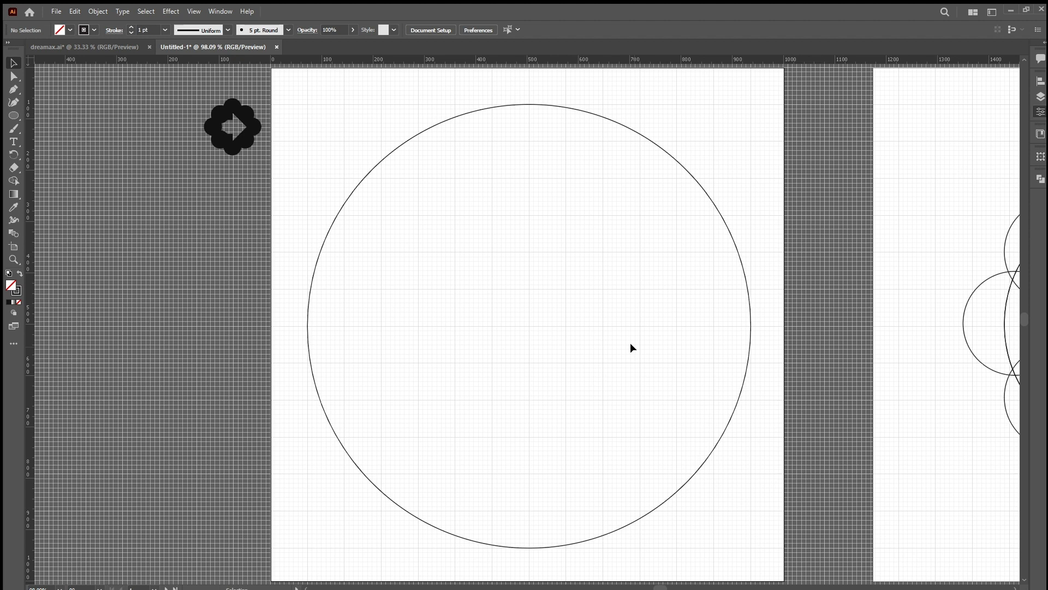
{"action": "key", "text": "a"}
{"action": "scroll", "coordinate": [552, 333], "scroll_direction": "left", "scroll_amount": 7}
{"action": "scroll", "coordinate": [658, 318], "scroll_direction": "left", "scroll_amount": 4}
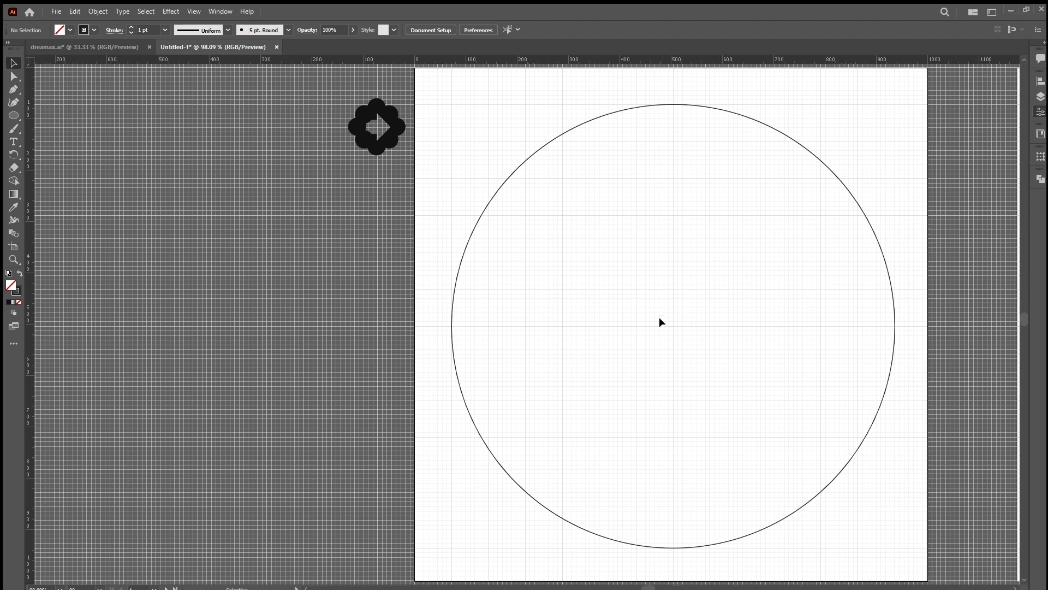
{"action": "scroll", "coordinate": [659, 326], "scroll_direction": "up", "scroll_amount": 3}
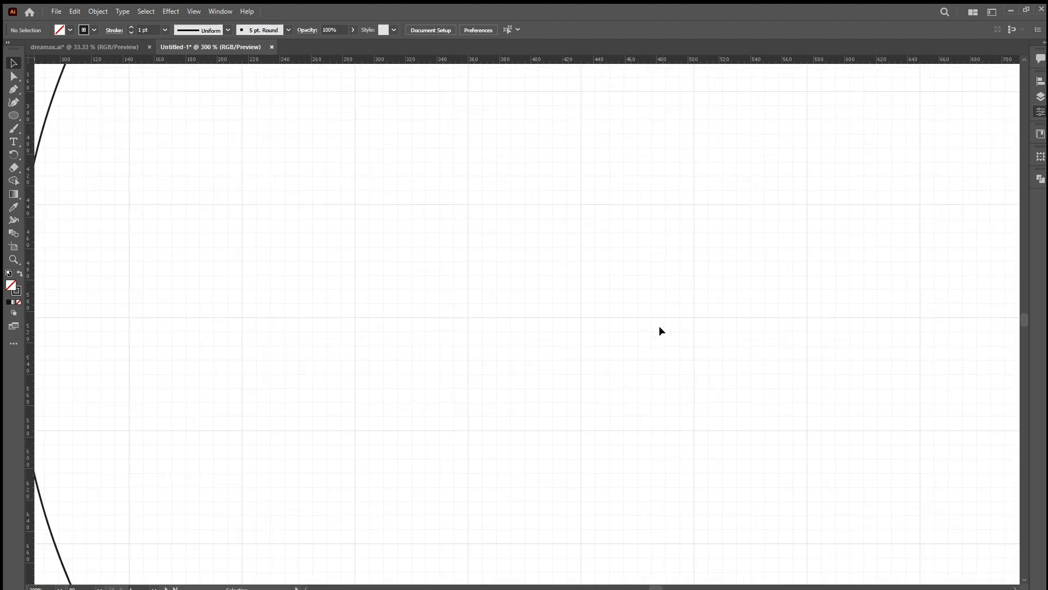
{"action": "scroll", "coordinate": [660, 326], "scroll_direction": "down", "scroll_amount": 3}
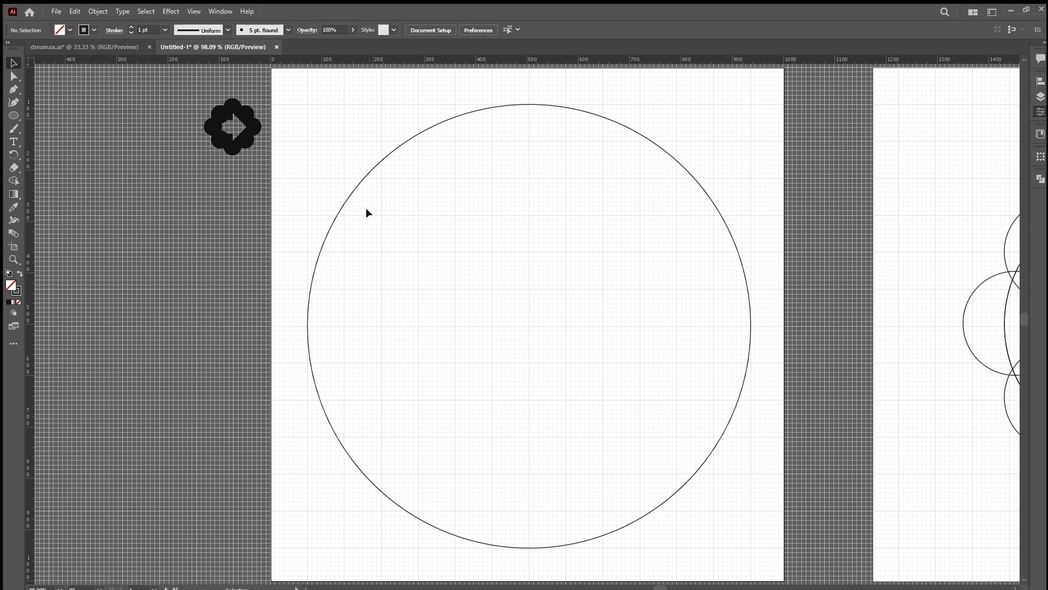
Step: Create a 288 px scaled-down copy of the large circle, anchored in the upper-left corner of its bounding box
{"action": "left_click", "coordinate": [363, 177]}
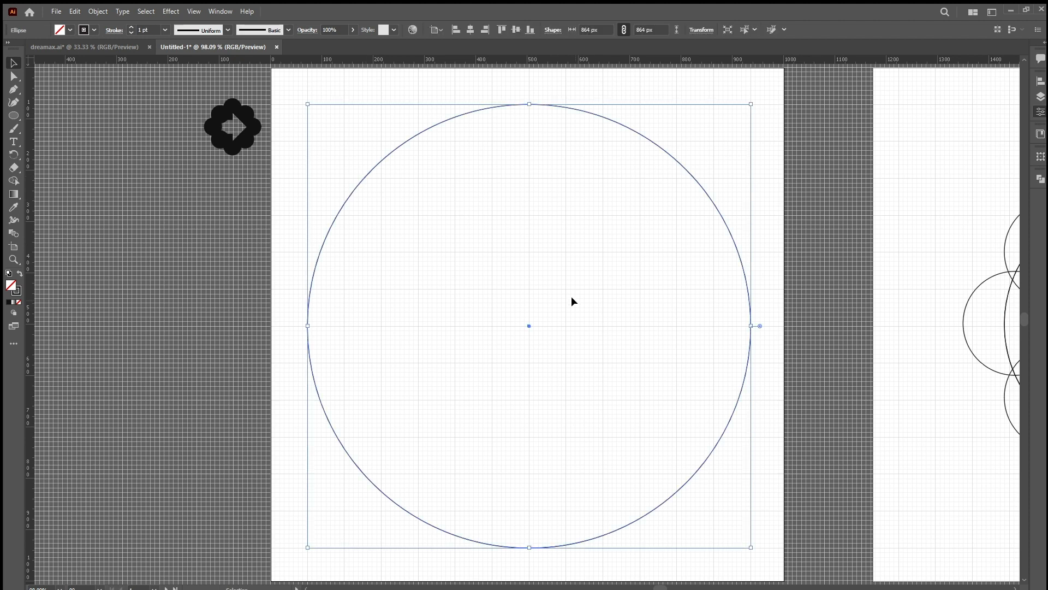
{"action": "key", "text": "a"}
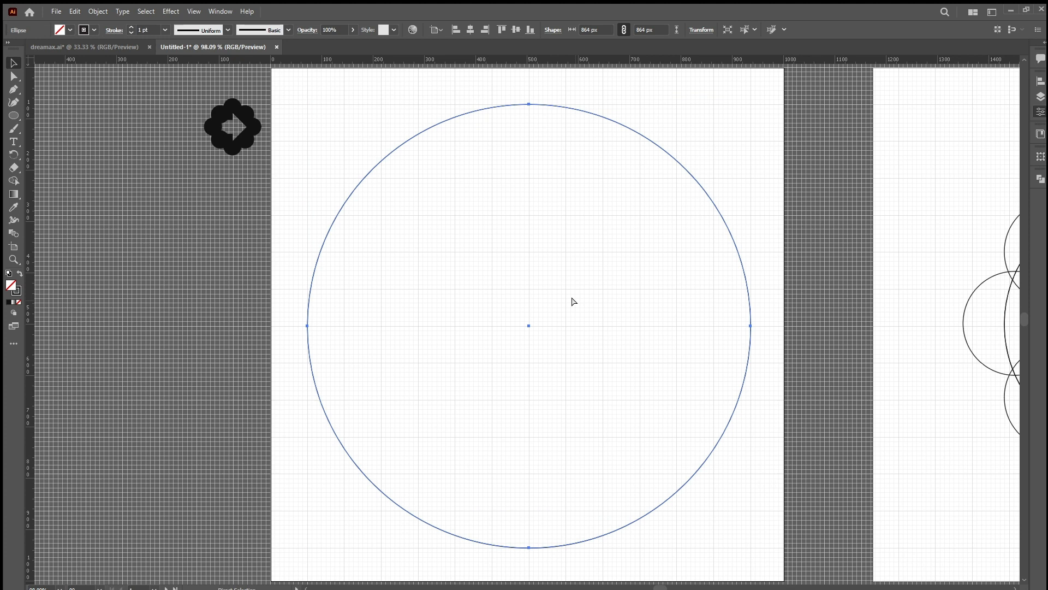
{"action": "key", "text": "v"}
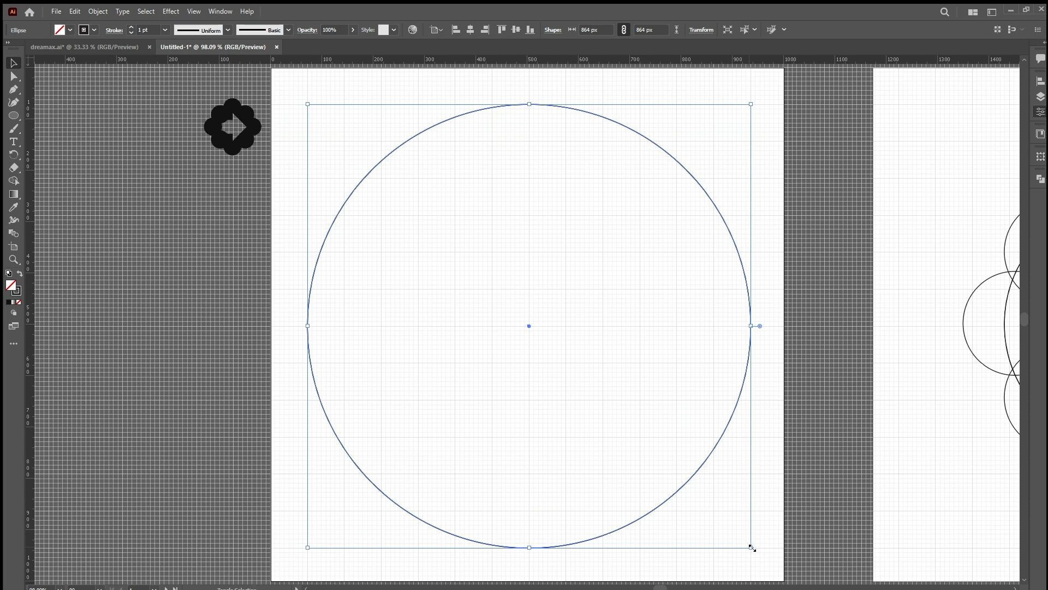
{"action": "left_click_drag", "start_coordinate": [752, 548], "coordinate": [457, 283]}
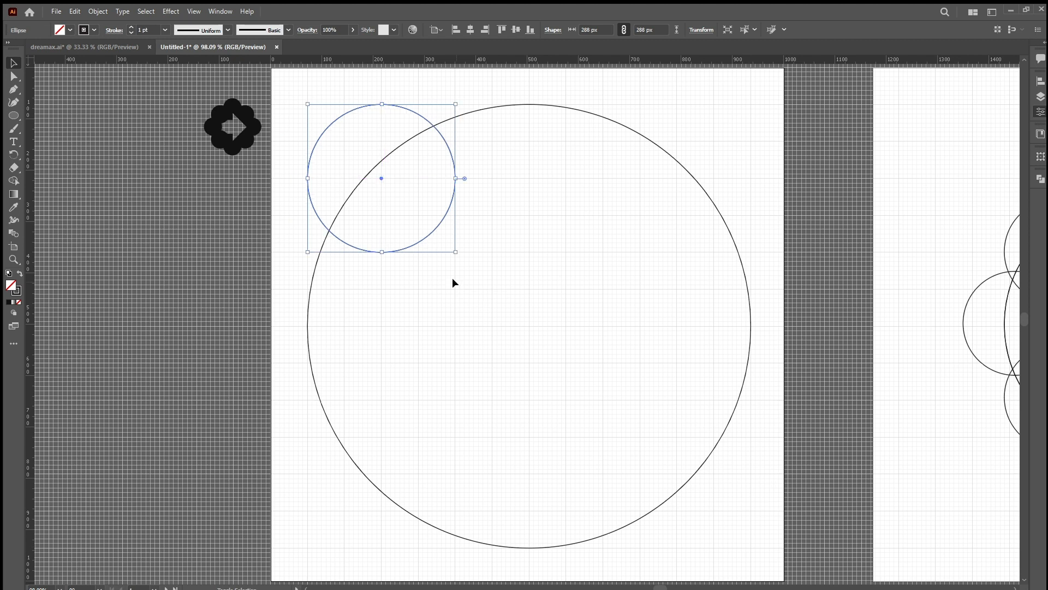
{"action": "left_click", "coordinate": [493, 258]}
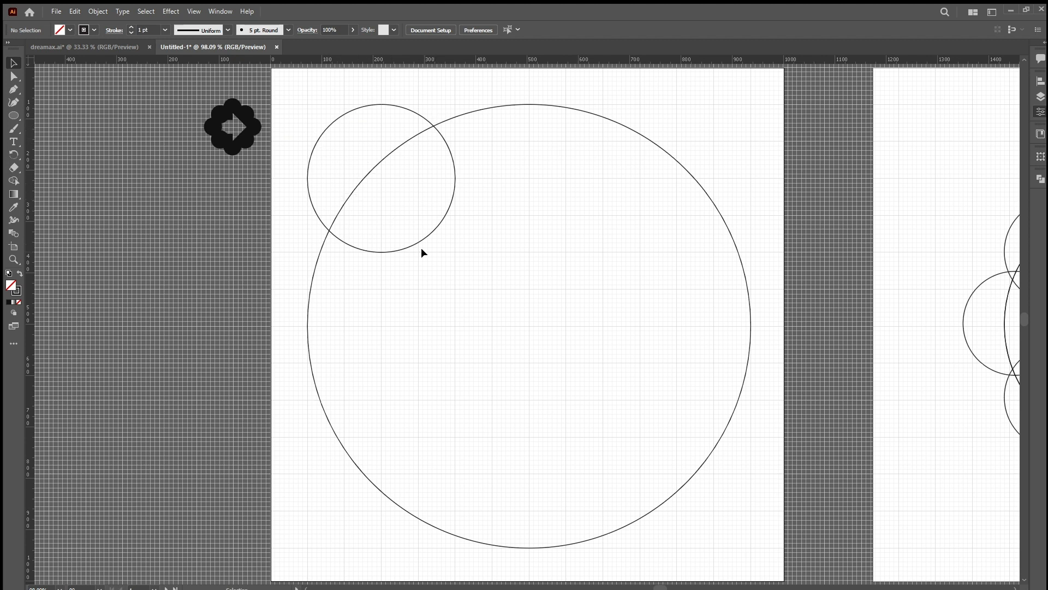
Step: Place a vertical and a horizontal guide through the large circle's centre, hiding and reshowing the rulers on the way
{"action": "left_click", "coordinate": [568, 108]}
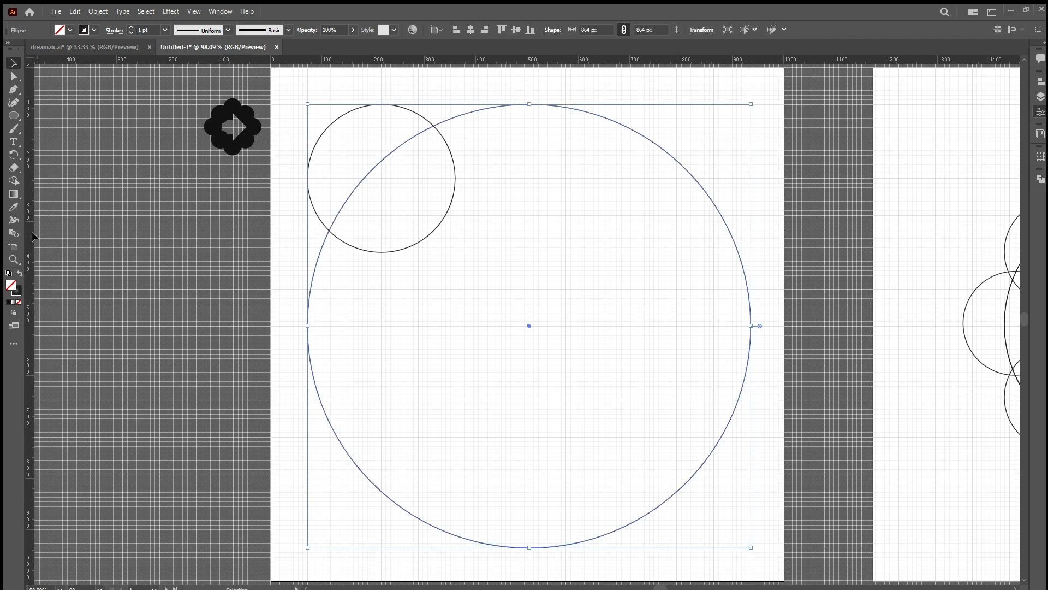
{"action": "key", "text": "ctrl+shift+b"}
{"action": "left_click_drag", "start_coordinate": [126, 242], "coordinate": [524, 308]}
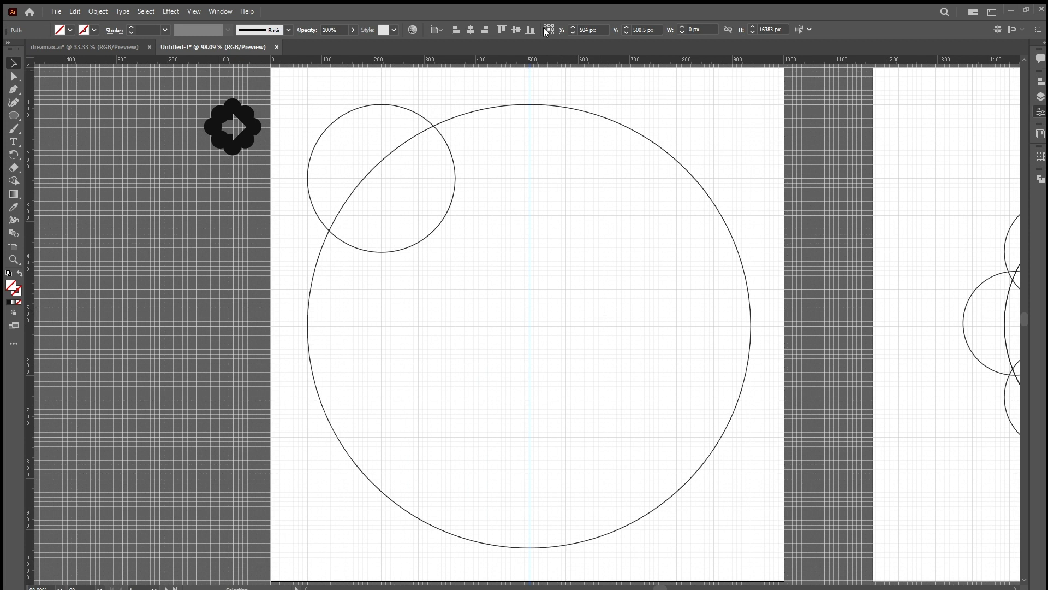
{"action": "key", "text": "a"}
{"action": "key", "text": "ctrl+r"}
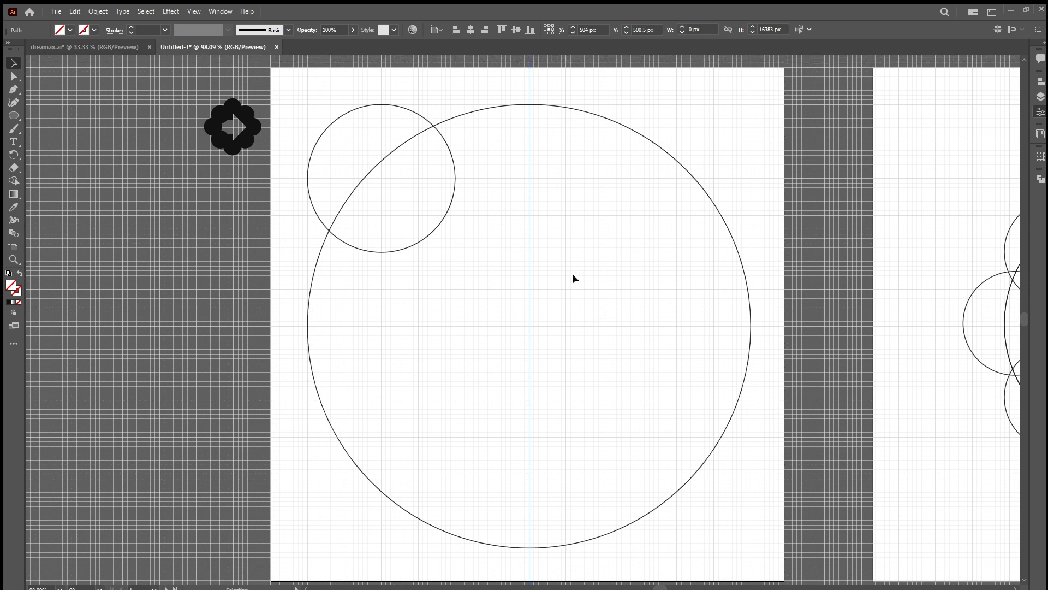
{"action": "key", "text": "ctrl+r"}
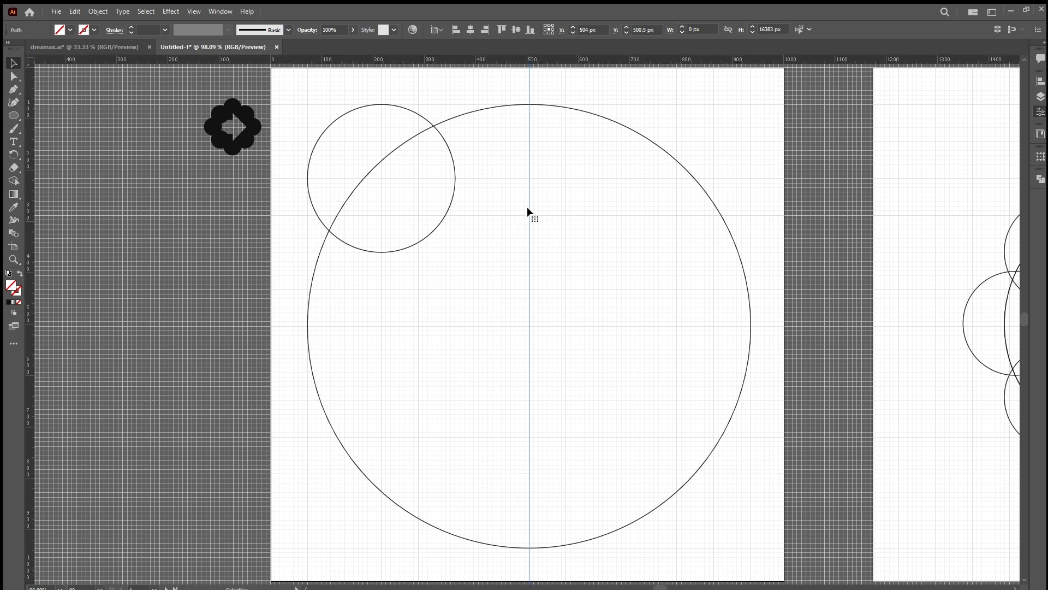
{"action": "left_click", "coordinate": [570, 106]}
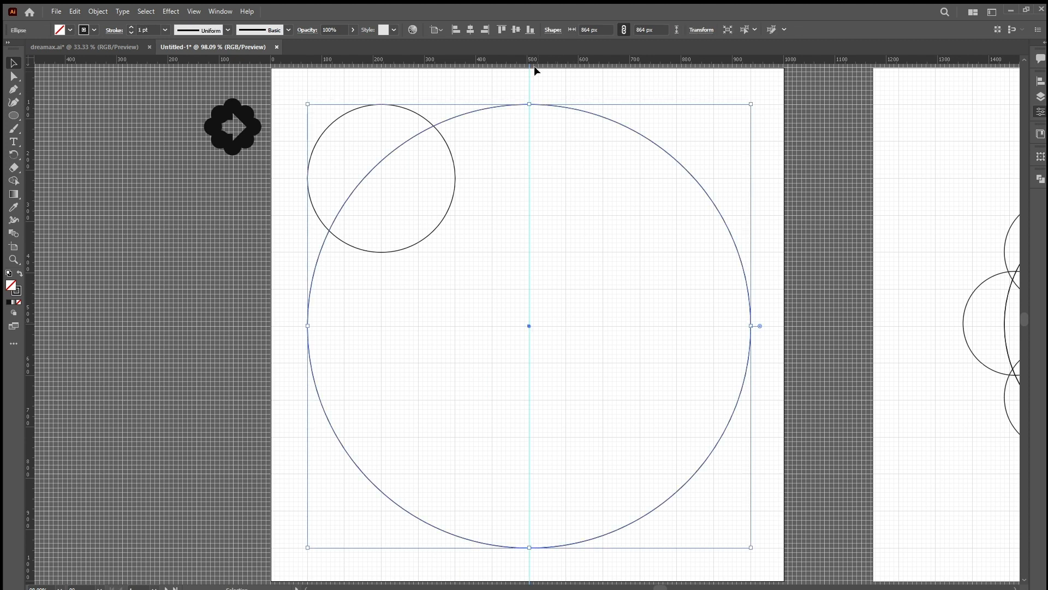
{"action": "left_click_drag", "start_coordinate": [549, 55], "coordinate": [525, 322]}
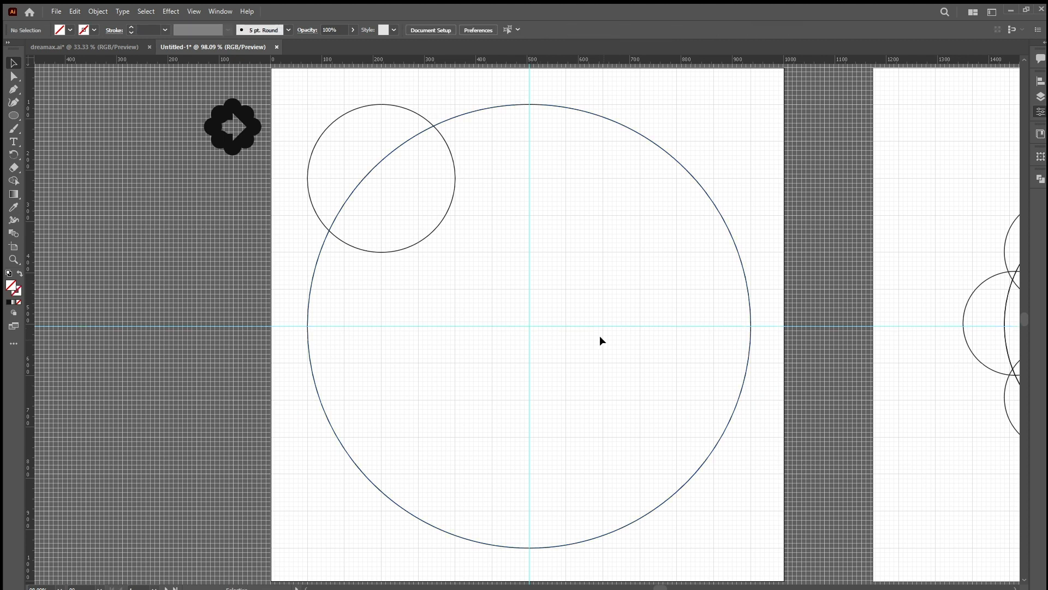
{"action": "left_click", "coordinate": [425, 232]}
{"action": "key", "text": "a"}
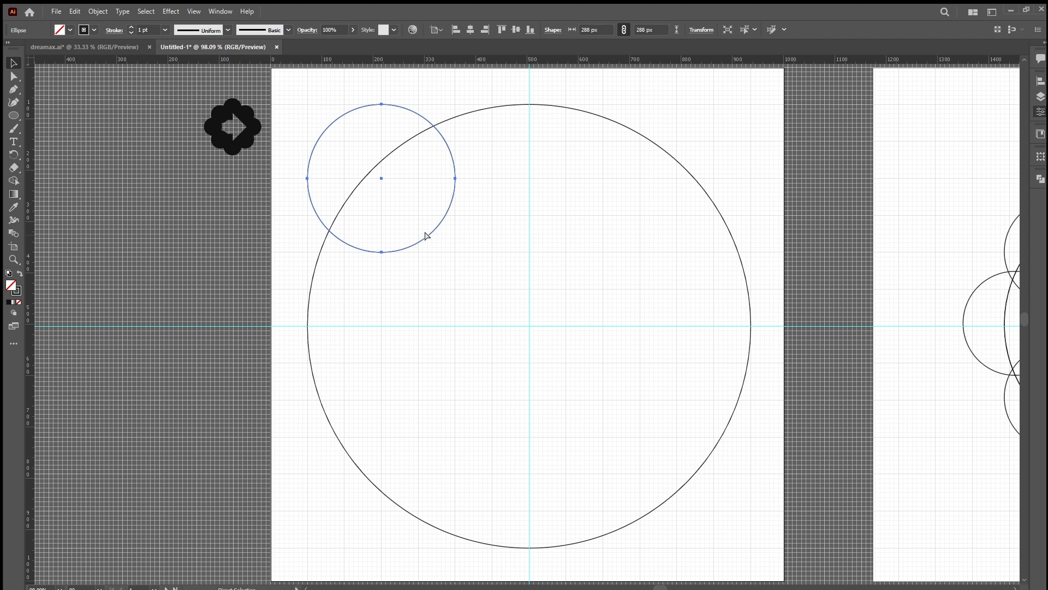
{"action": "key", "text": "v"}
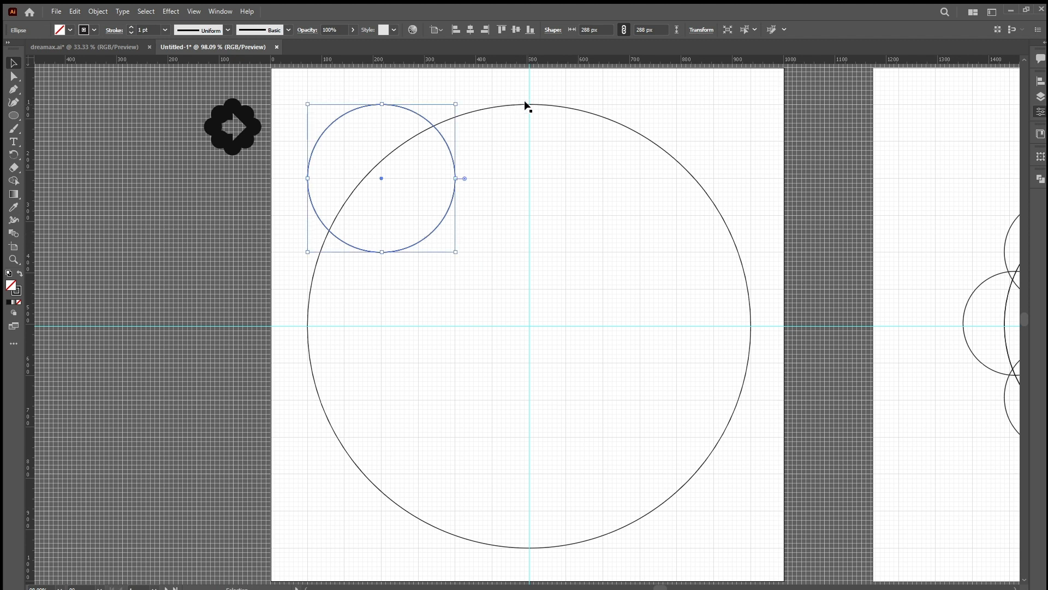
{"action": "key", "text": "alt"}
{"action": "left_click_drag", "start_coordinate": [405, 106], "coordinate": [402, 111]}
{"action": "key", "text": "Delete"}
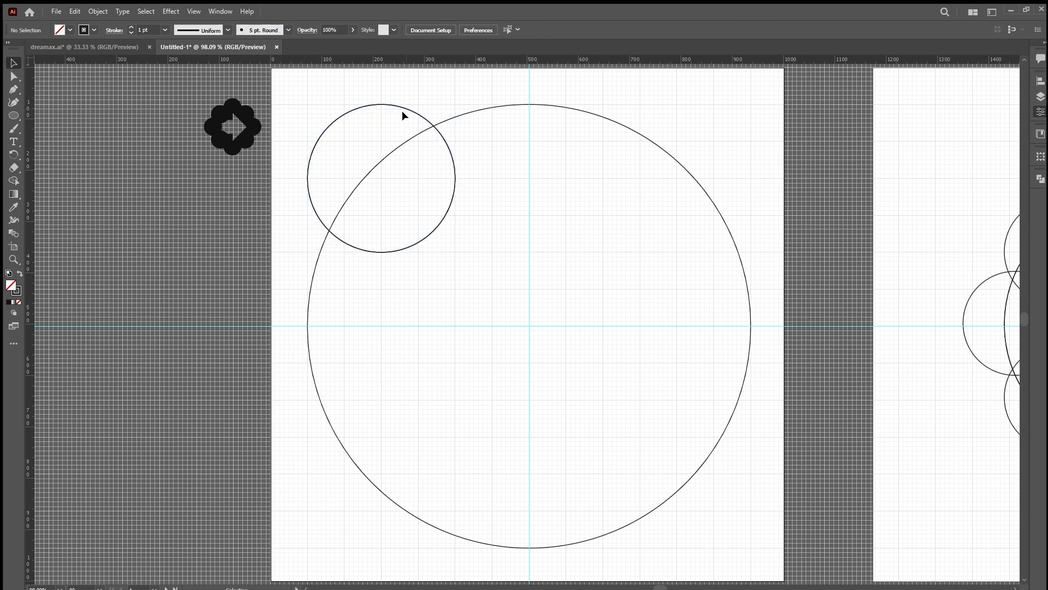
{"action": "left_click", "coordinate": [405, 106]}
{"action": "key", "text": "Delete"}
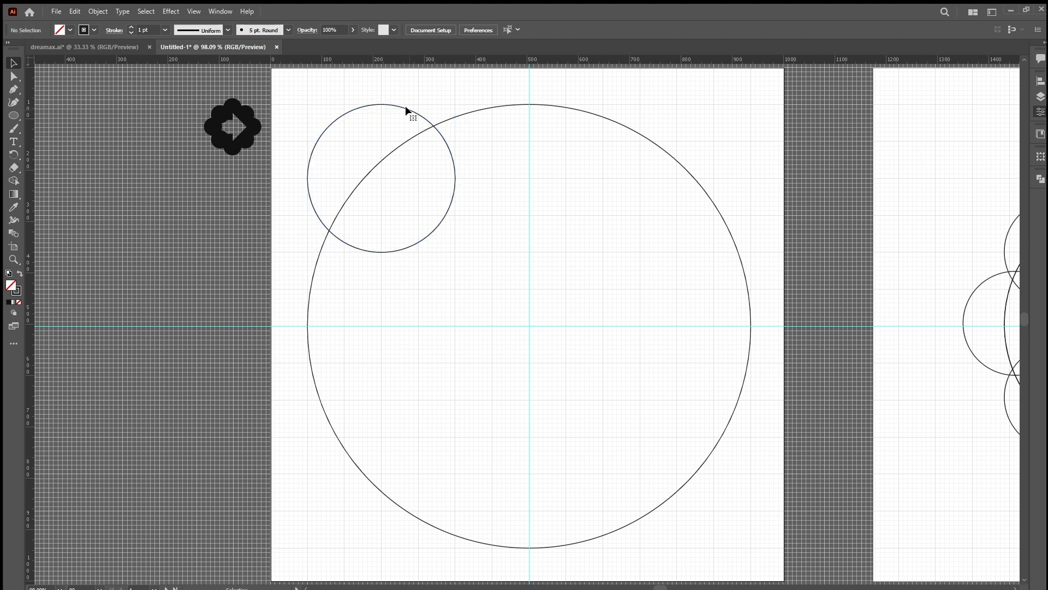
Step: Copy the 288 px circle straight down into the lower-left corner of the large circle's bounding area
{"action": "left_click", "coordinate": [405, 106]}
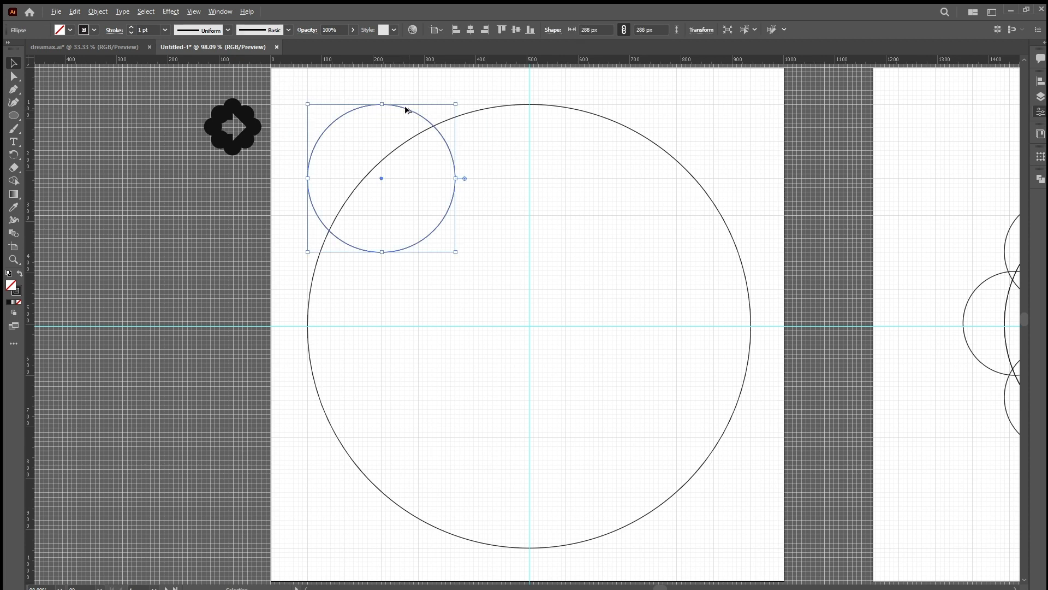
{"action": "left_click_drag", "start_coordinate": [404, 106], "coordinate": [391, 408]}
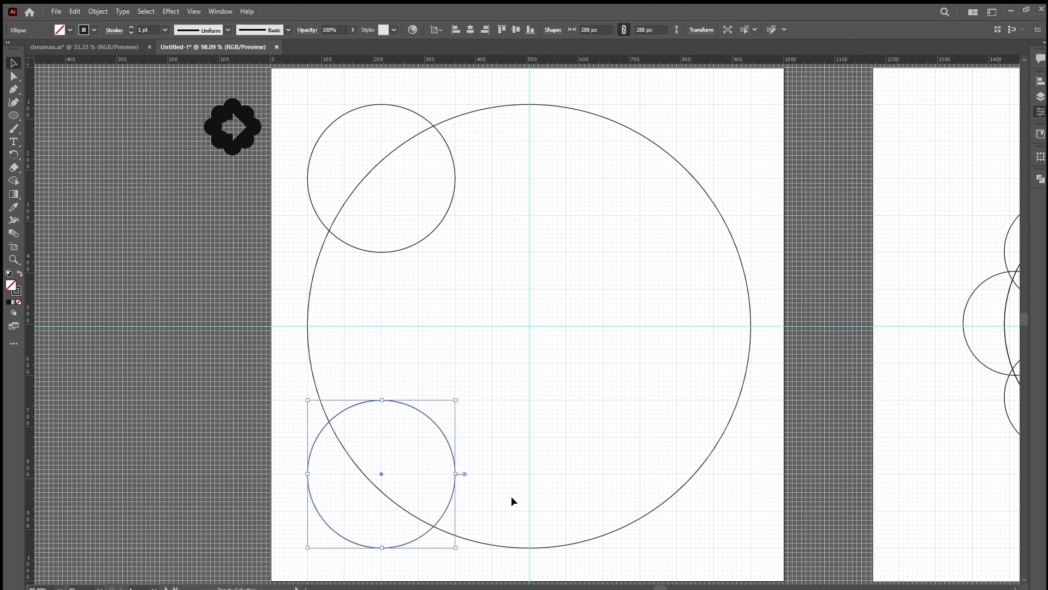
{"action": "left_click", "coordinate": [560, 347]}
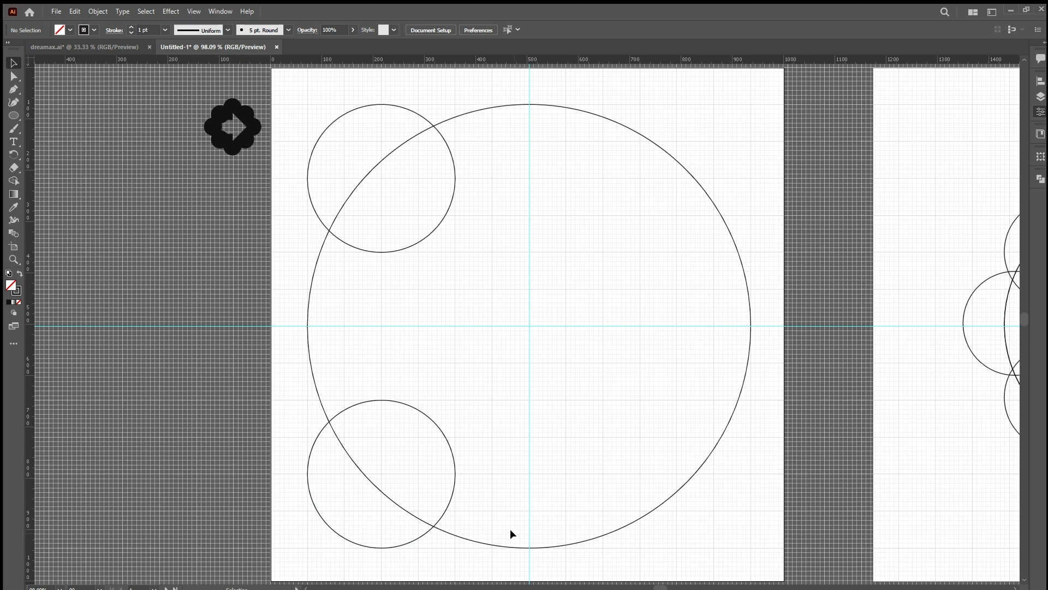
Step: Copy both left corner circles horizontally into the matching corners on the large circle's right side
{"action": "left_click", "coordinate": [445, 147]}
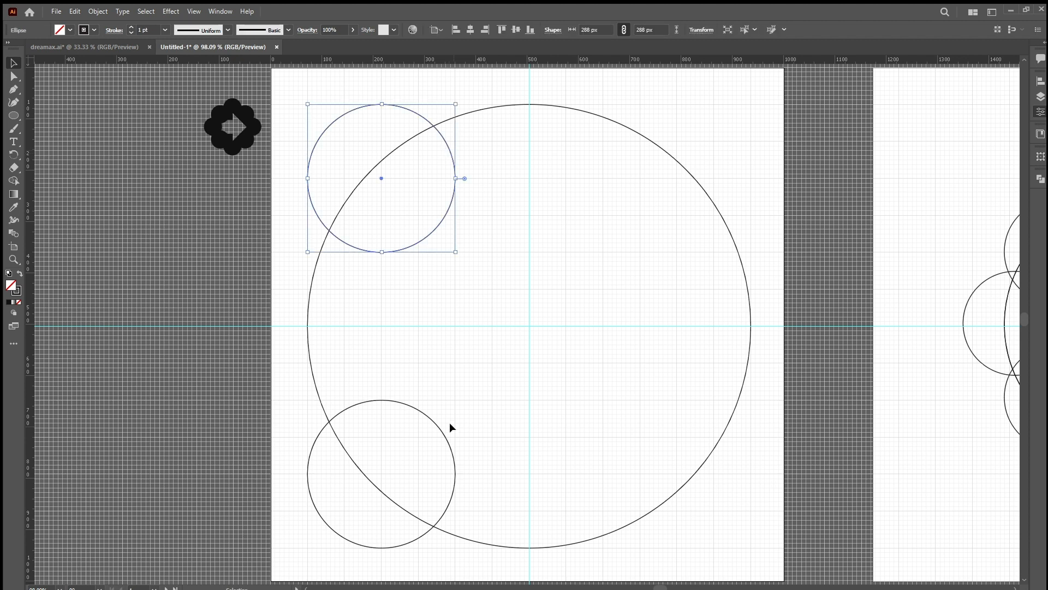
{"action": "left_click", "coordinate": [433, 423], "text": "shift"}
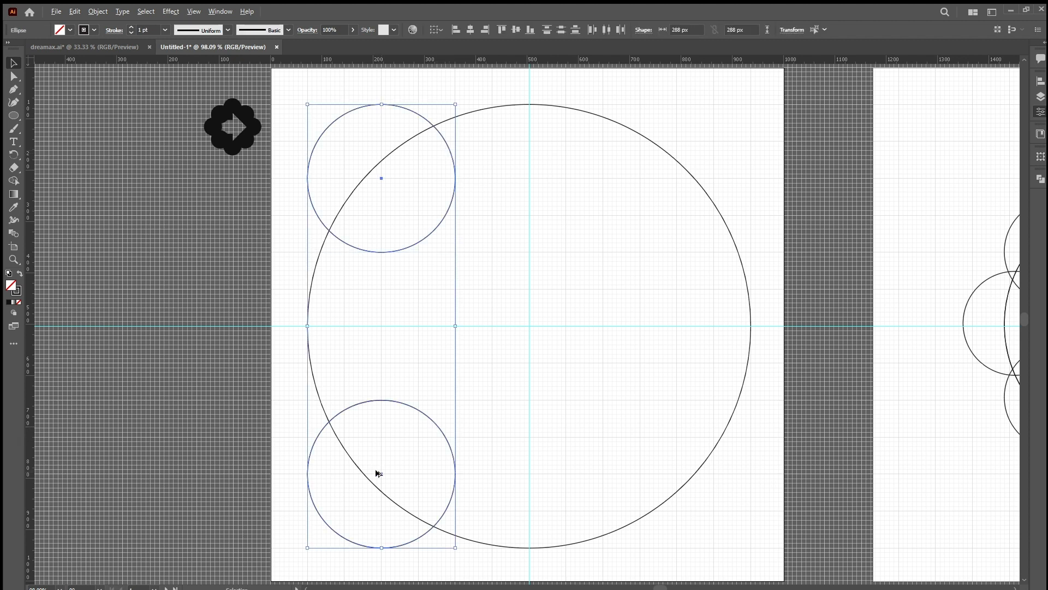
{"action": "left_click_drag", "start_coordinate": [378, 474], "coordinate": [674, 486]}
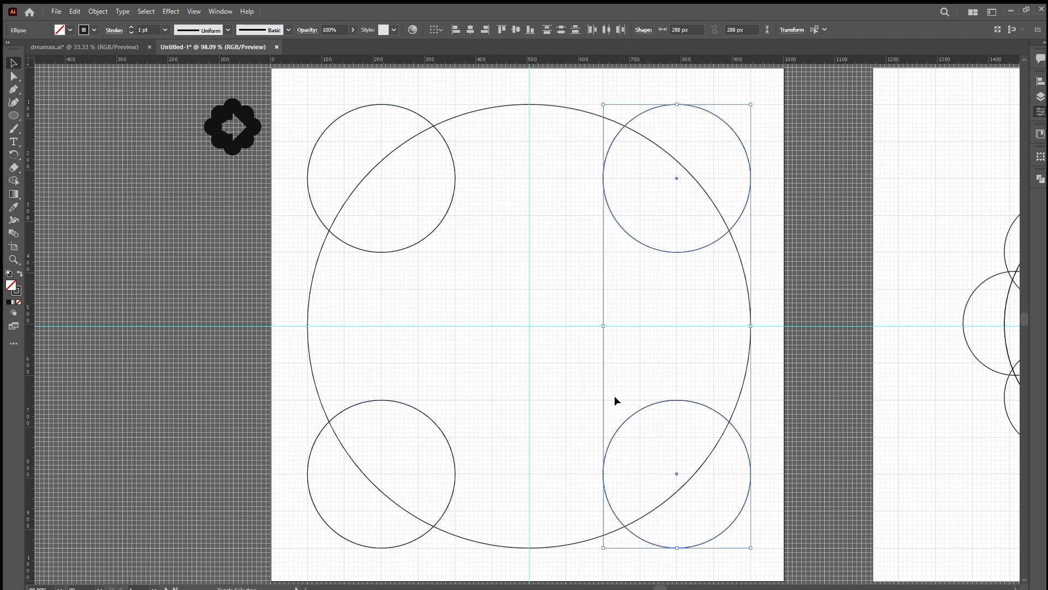
{"action": "left_click", "coordinate": [528, 276]}
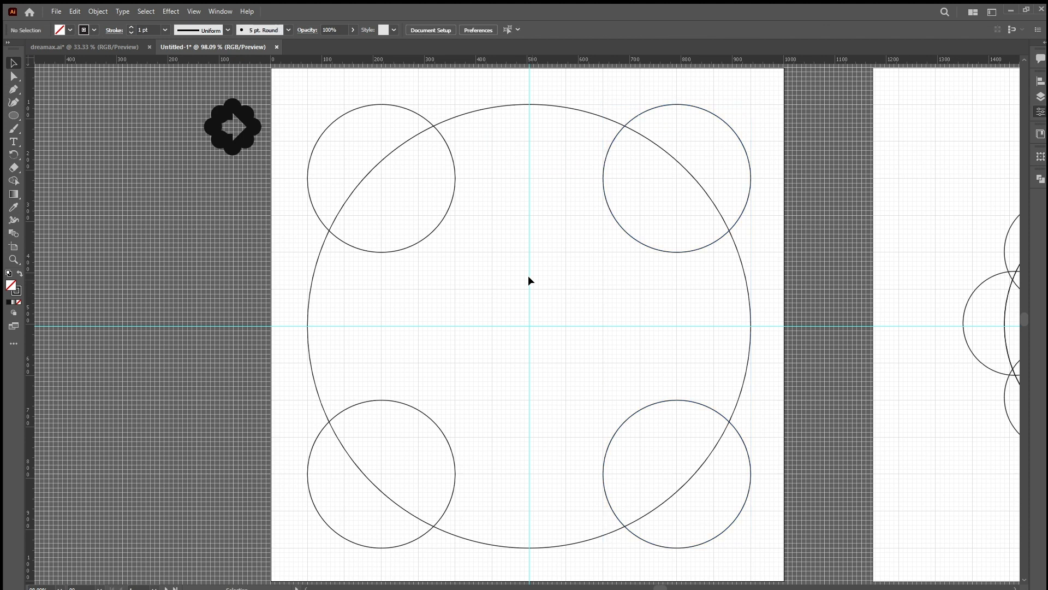
Step: Try a copy of the upper-right circle centred on the vertical guide, overlapping the large circle's top edge
{"action": "scroll", "coordinate": [529, 281], "scroll_direction": "up", "scroll_amount": 3}
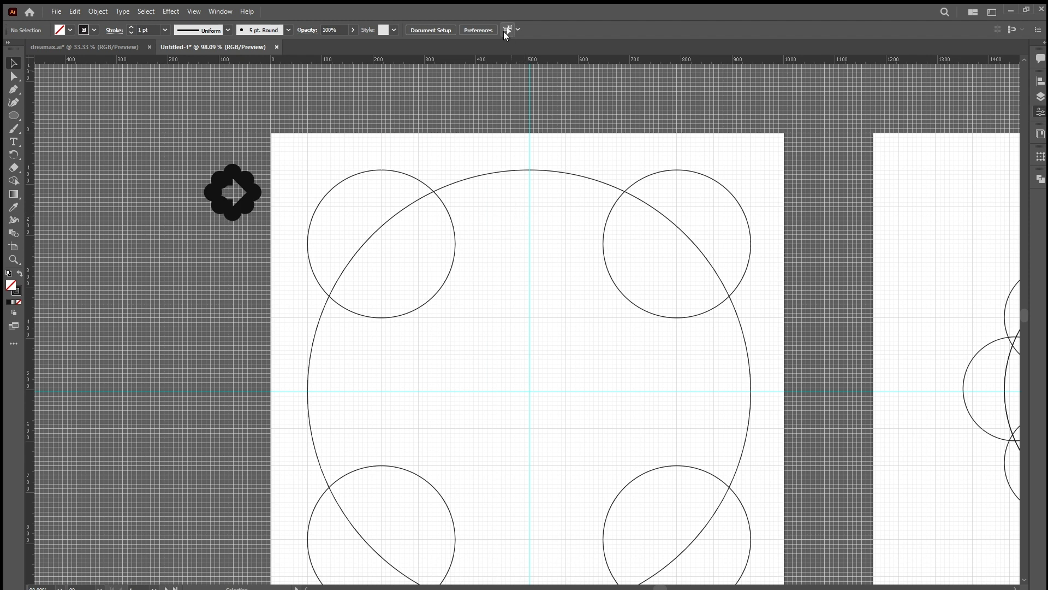
{"action": "left_click", "coordinate": [606, 213]}
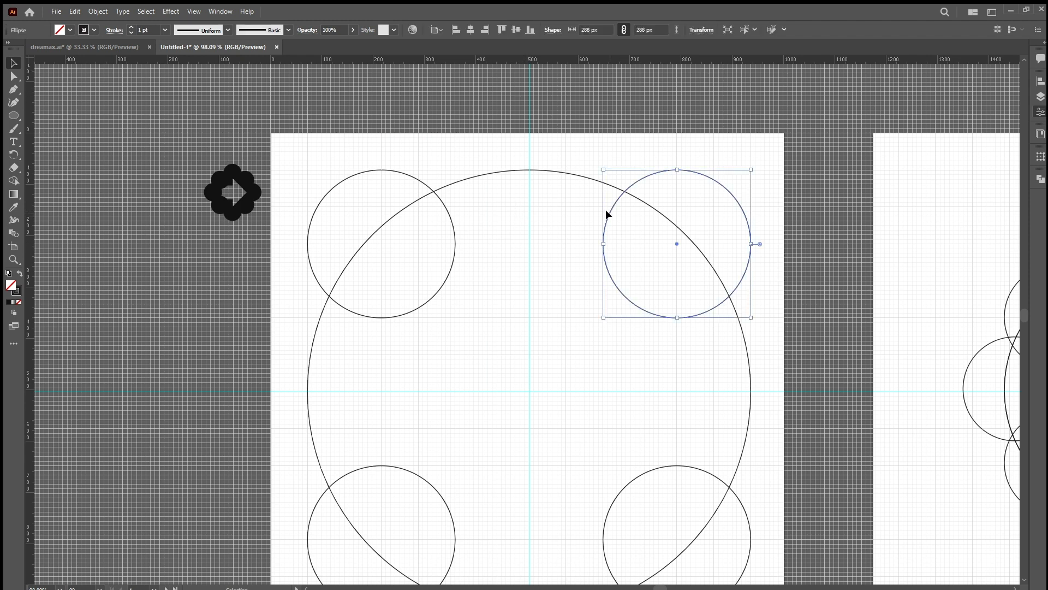
{"action": "left_click_drag", "start_coordinate": [673, 242], "coordinate": [523, 209]}
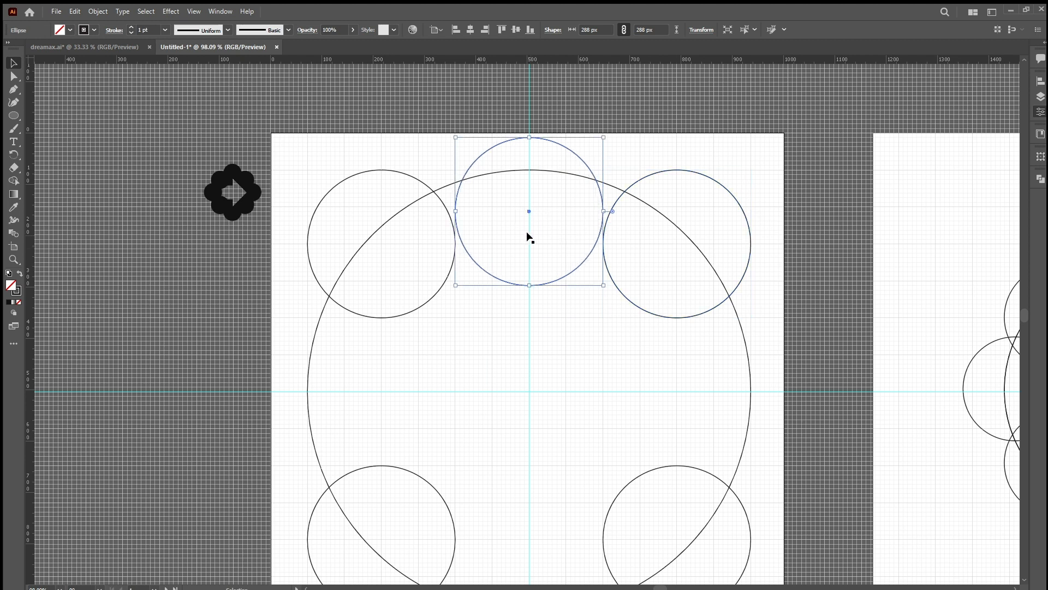
{"action": "left_click_drag", "start_coordinate": [524, 207], "coordinate": [523, 180]}
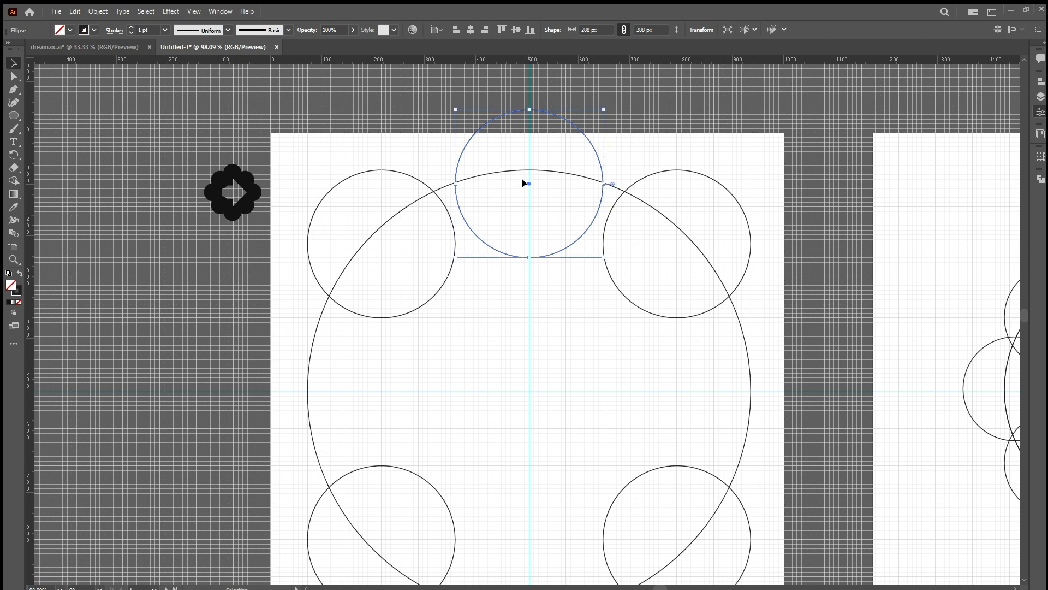
Step: Delete all the 288 px circles, keeping only the large 864 px base circle and its guides
{"action": "left_click", "coordinate": [607, 213], "text": "shift"}
{"action": "key", "text": "Delete"}
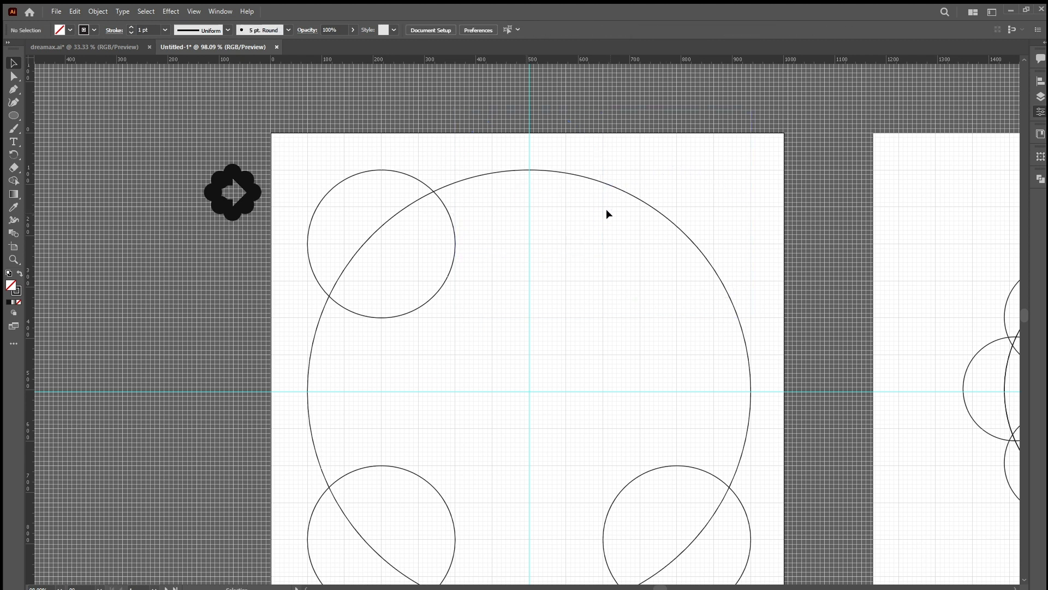
{"action": "left_click", "coordinate": [638, 476]}
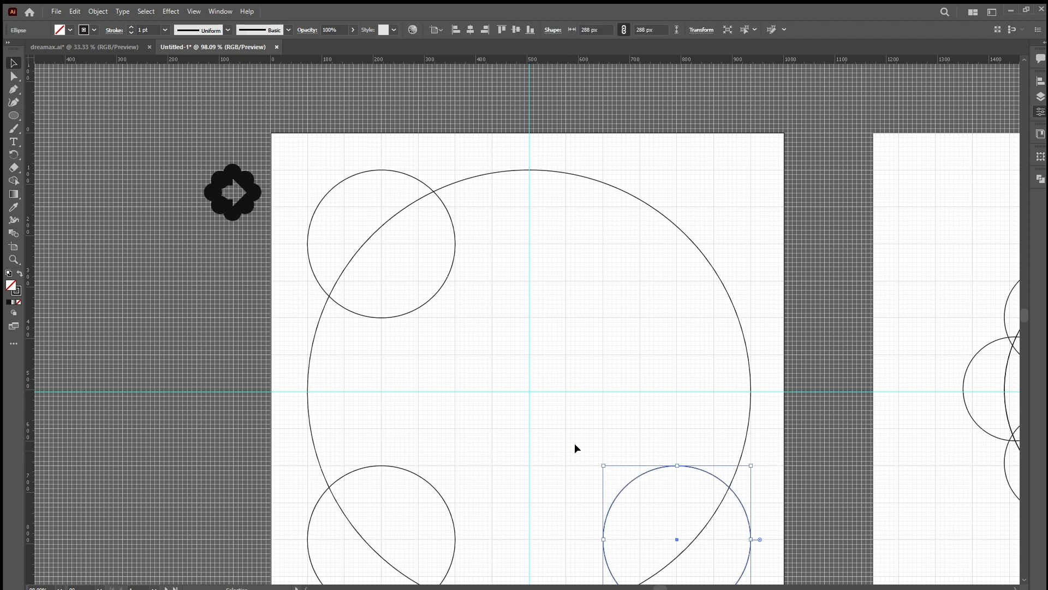
{"action": "left_click", "coordinate": [414, 473], "text": "shift"}
{"action": "left_click", "coordinate": [416, 308], "text": "shift"}
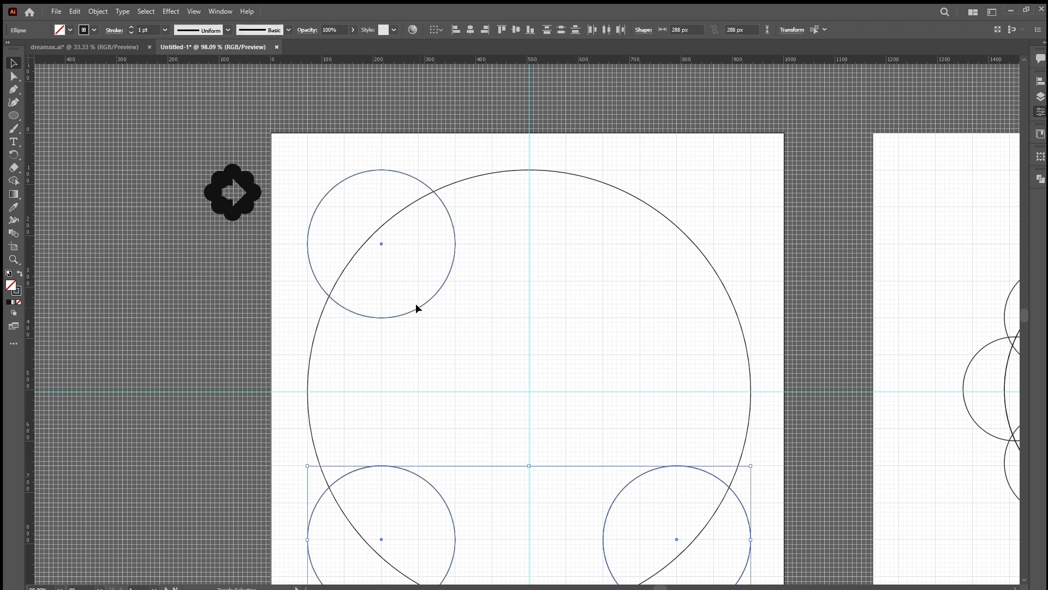
{"action": "key", "text": "Delete"}
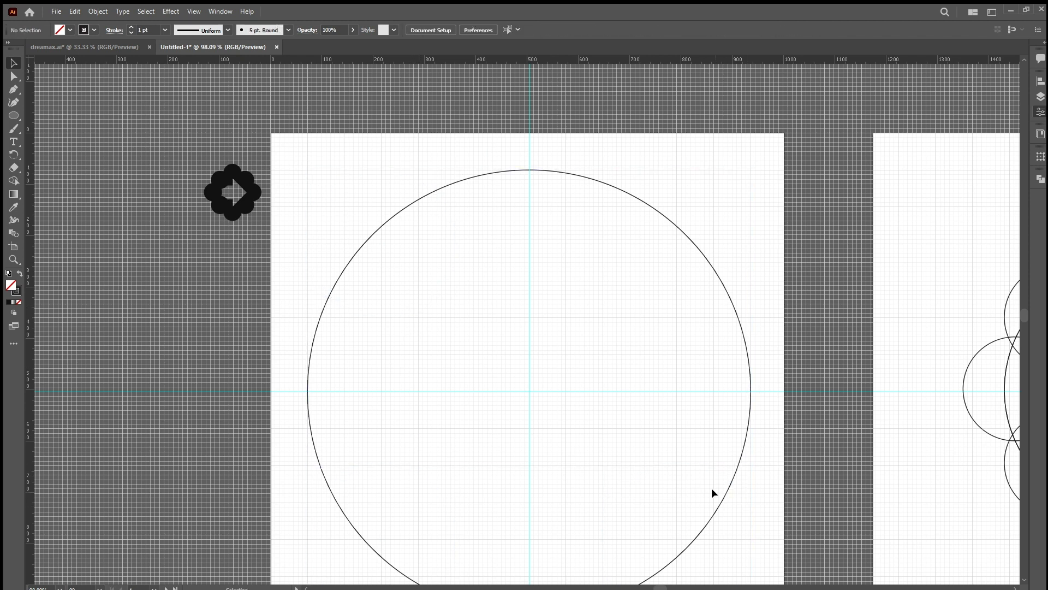
Step: Make a 360 px scaled copy of the large circle in its upper-left bounding corner, and copy that circle horizontally into the upper-right corner
{"action": "left_click", "coordinate": [719, 502]}
{"action": "key", "text": "a"}
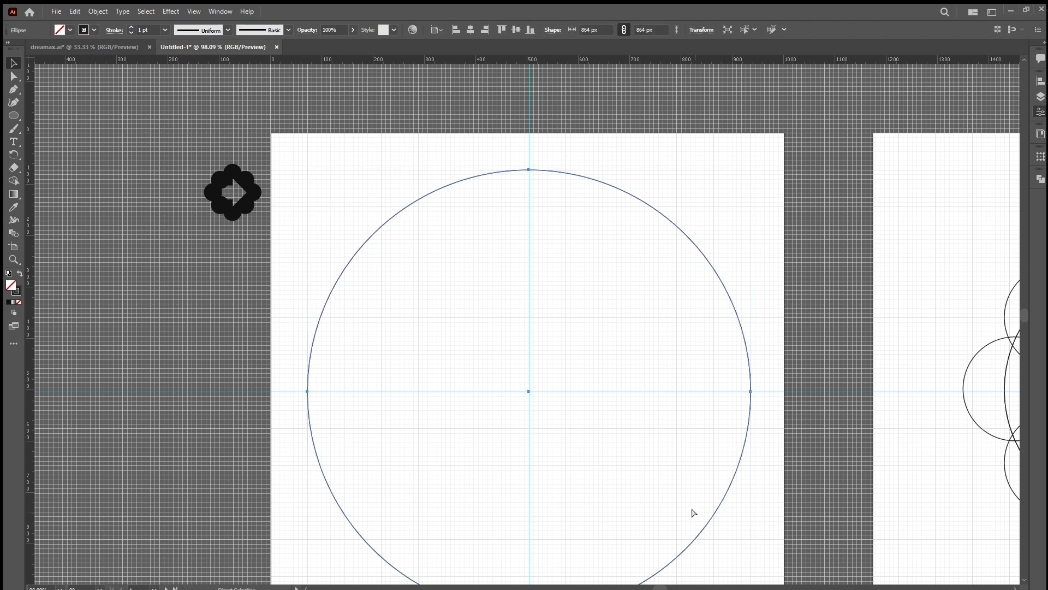
{"action": "key", "text": "v"}
{"action": "scroll", "coordinate": [689, 504], "scroll_direction": "down", "scroll_amount": 2}
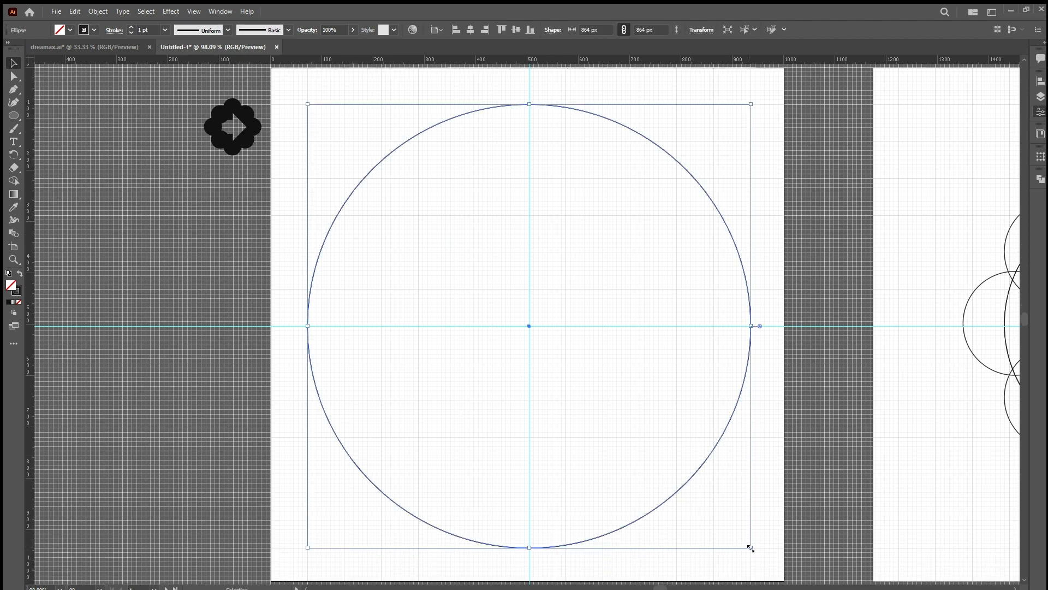
{"action": "left_click_drag", "start_coordinate": [752, 549], "coordinate": [494, 327]}
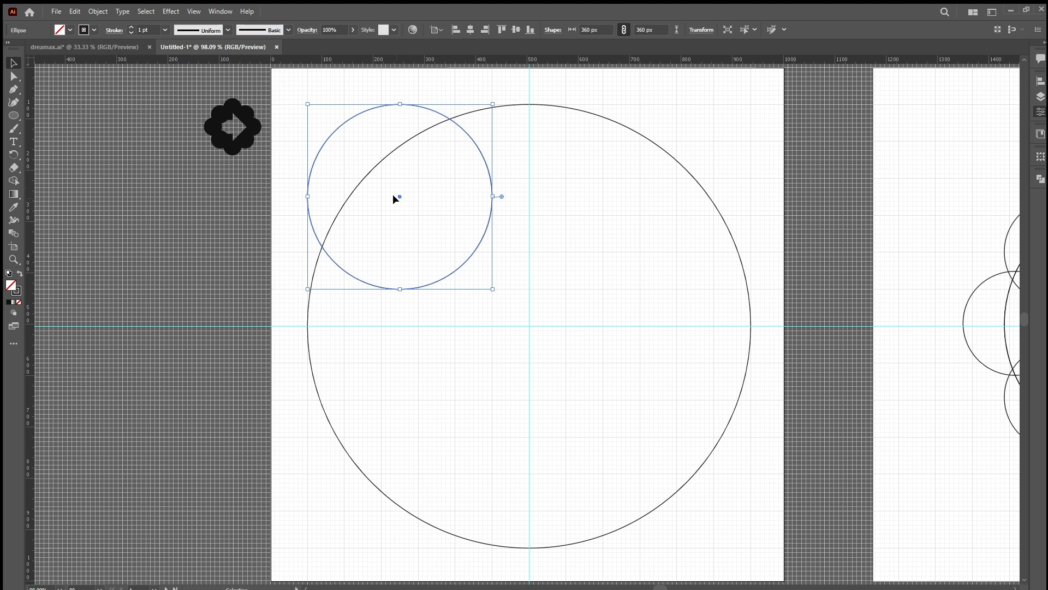
{"action": "left_click_drag", "start_coordinate": [396, 197], "coordinate": [651, 217]}
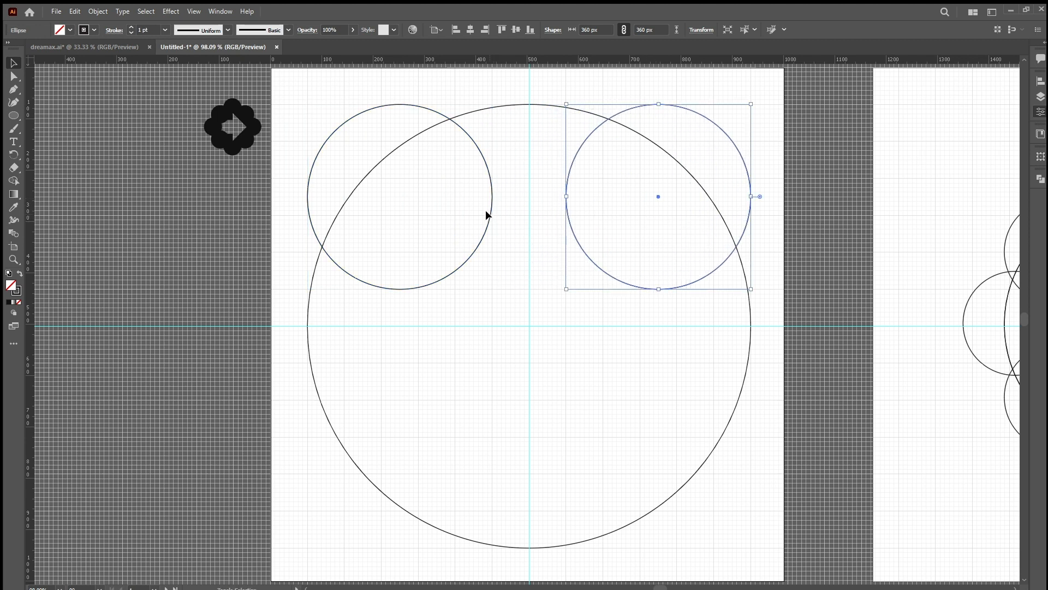
Step: Try to copy both upper 360 px circles straight down together
{"action": "left_click", "coordinate": [489, 189], "text": "shift"}
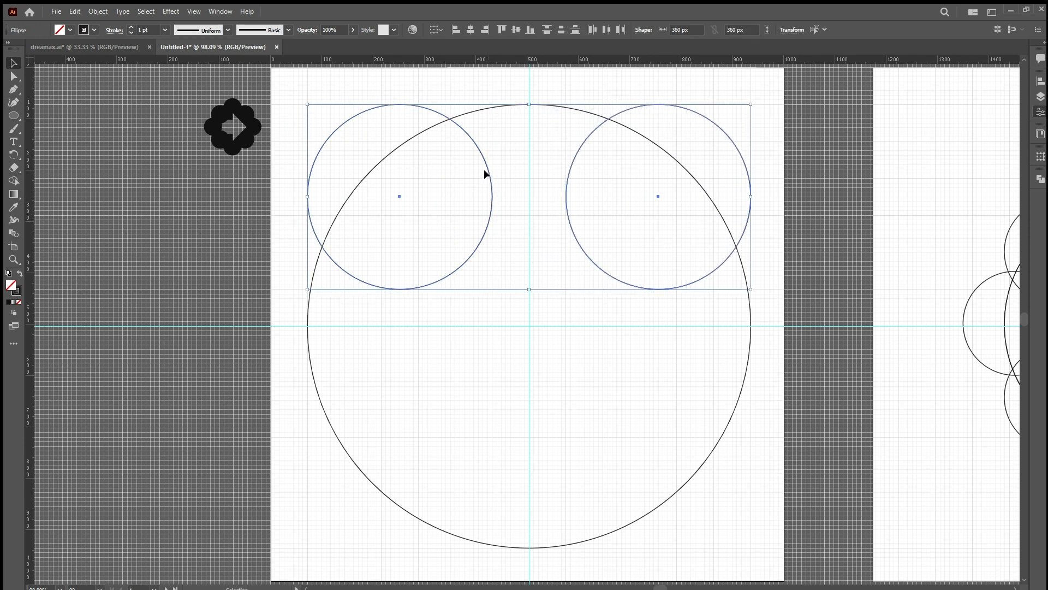
{"action": "left_click_drag", "start_coordinate": [485, 167], "coordinate": [486, 338]}
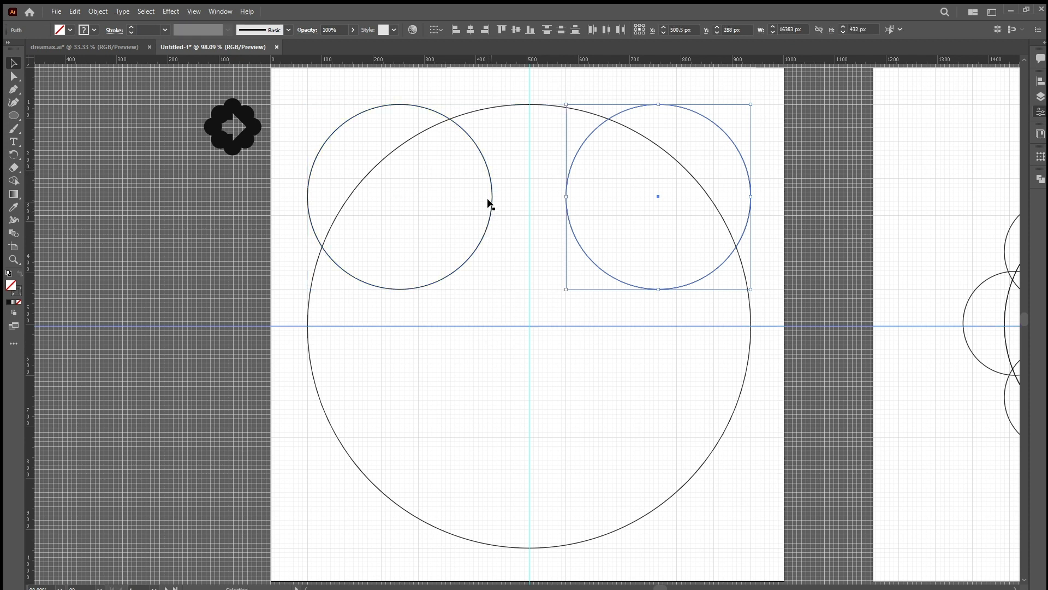
{"action": "left_click", "coordinate": [490, 205]}
{"action": "left_click", "coordinate": [492, 202]}
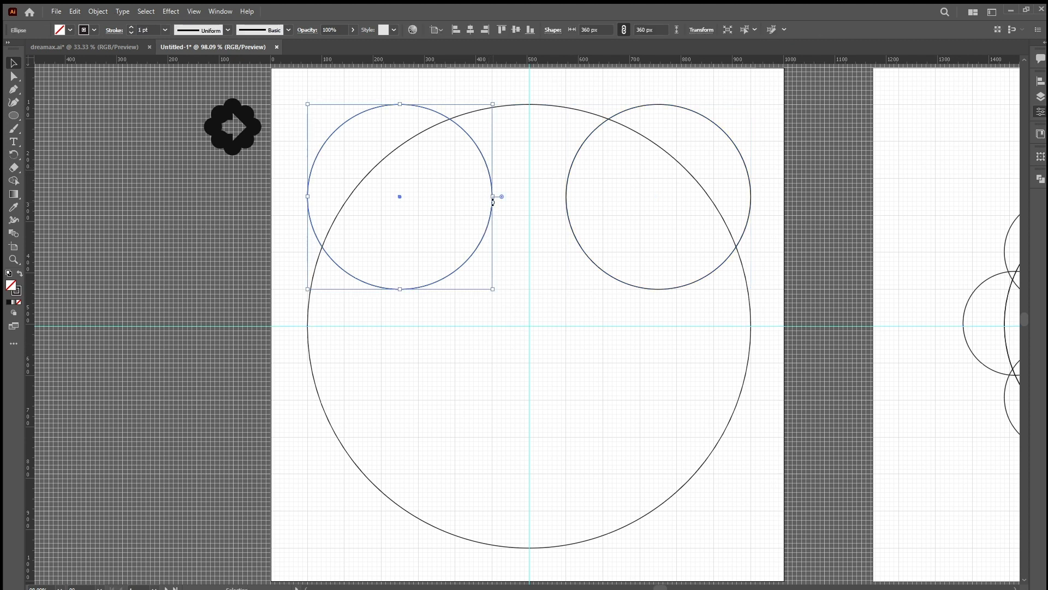
{"action": "left_click", "coordinate": [563, 205], "text": "shift"}
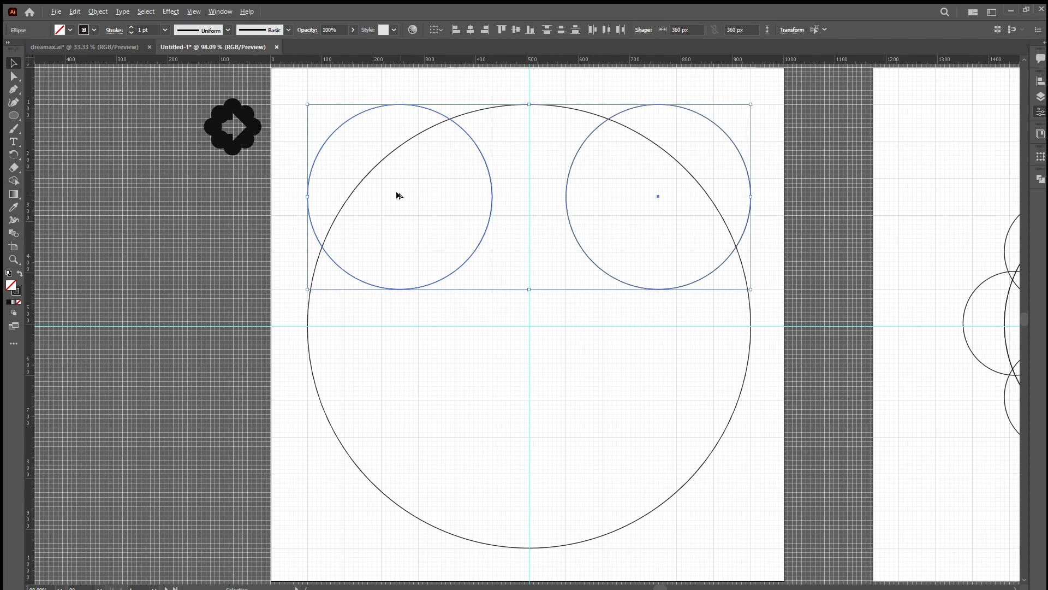
{"action": "left_click_drag", "start_coordinate": [399, 196], "coordinate": [398, 256]}
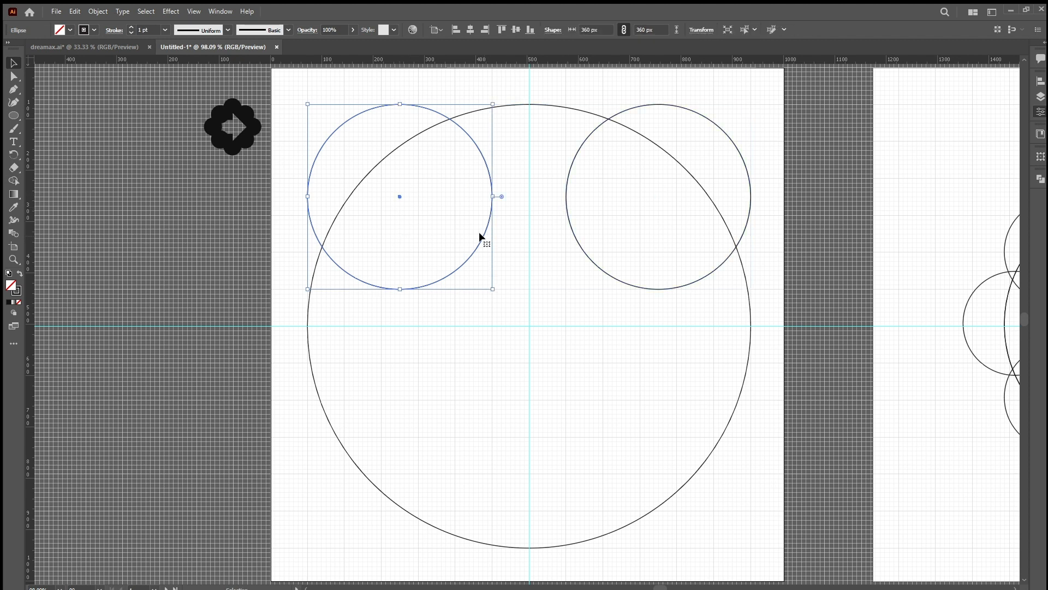
Step: Copy each upper 360 px circle straight down into the matching lower corner of the large circle's bounding area
{"action": "left_click", "coordinate": [465, 326], "text": "shift"}
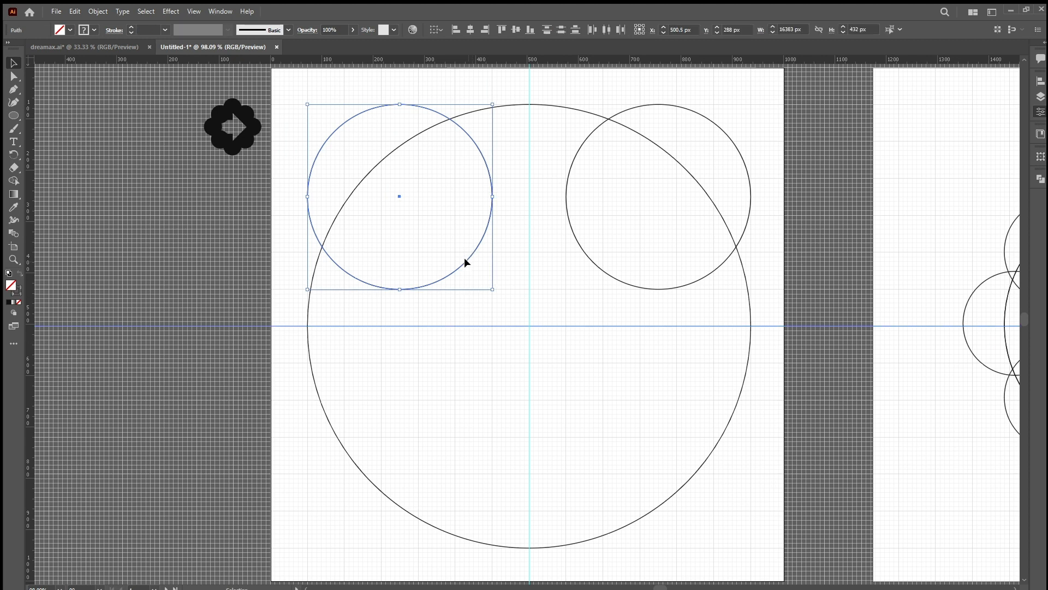
{"action": "left_click_drag", "start_coordinate": [466, 260], "coordinate": [467, 513]}
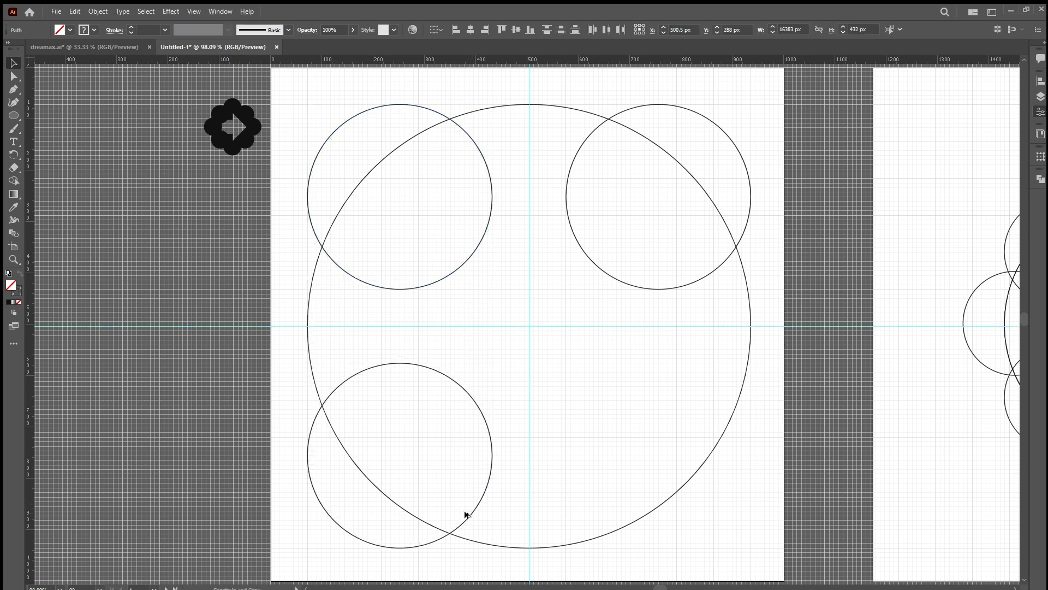
{"action": "left_click", "coordinate": [674, 281]}
{"action": "left_click", "coordinate": [674, 283]}
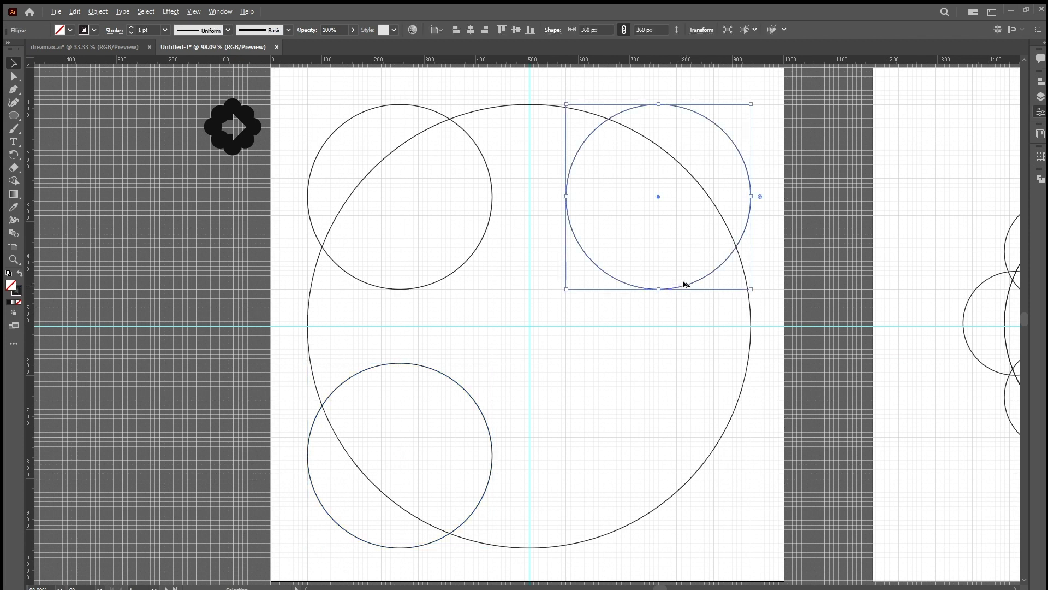
{"action": "left_click_drag", "start_coordinate": [683, 283], "coordinate": [681, 413]}
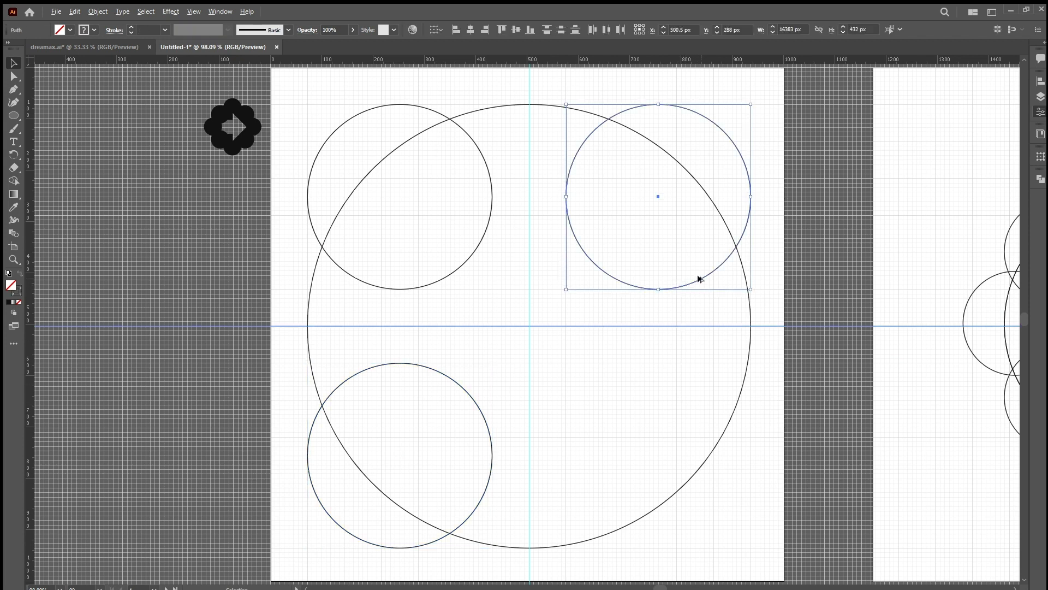
{"action": "left_click_drag", "start_coordinate": [700, 279], "coordinate": [687, 534]}
{"action": "left_click", "coordinate": [555, 291]}
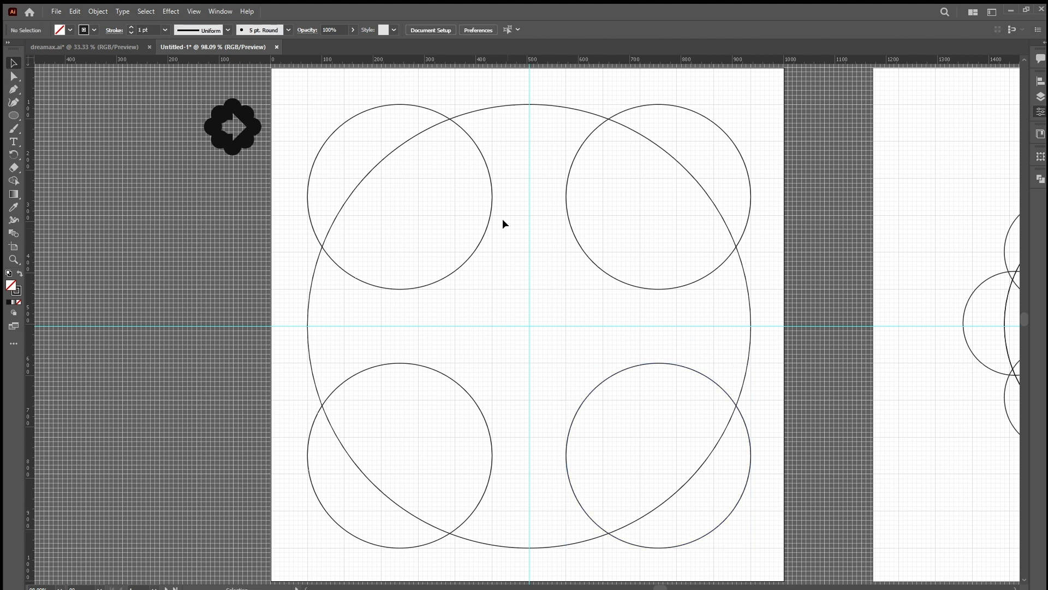
Step: Copy the upper-right 360 px circle onto the vertical guide and raise it two large grid squares across the base circle's top edge
{"action": "scroll", "coordinate": [501, 189], "scroll_direction": "up", "scroll_amount": 2}
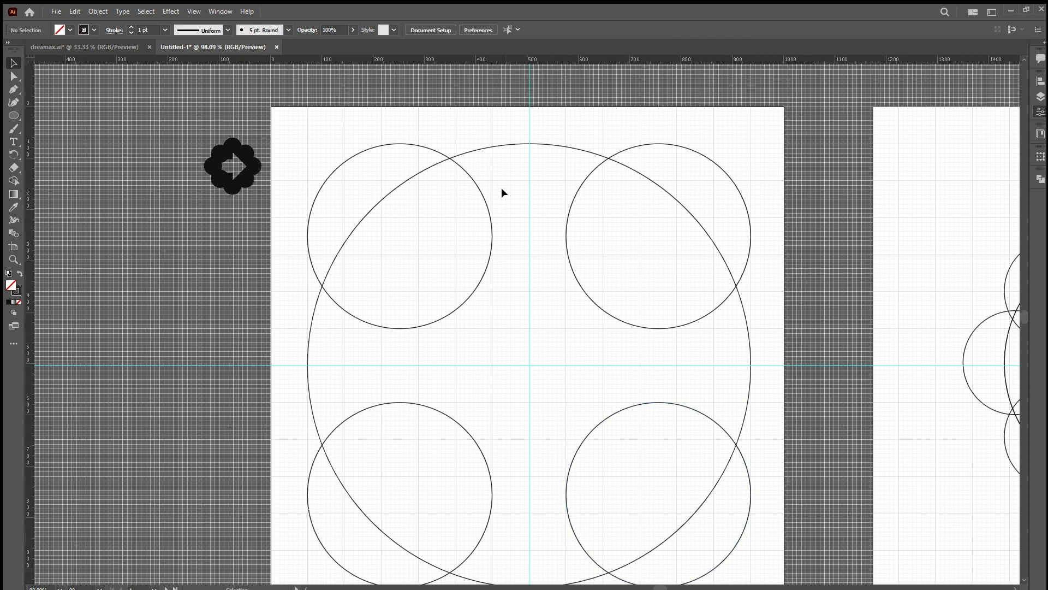
{"action": "left_click", "coordinate": [567, 202]}
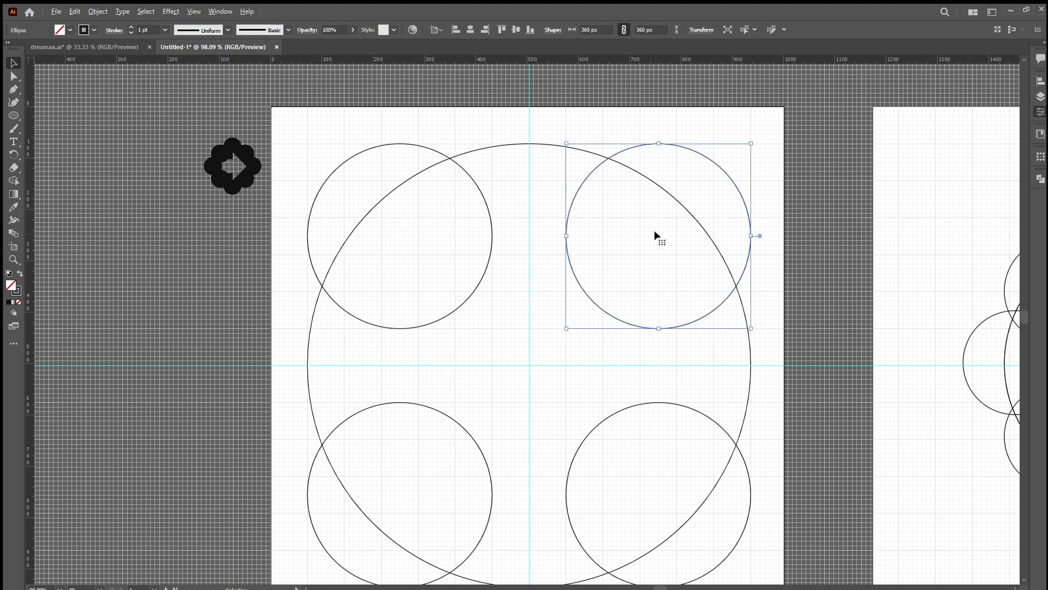
{"action": "left_click_drag", "start_coordinate": [654, 235], "coordinate": [529, 218]}
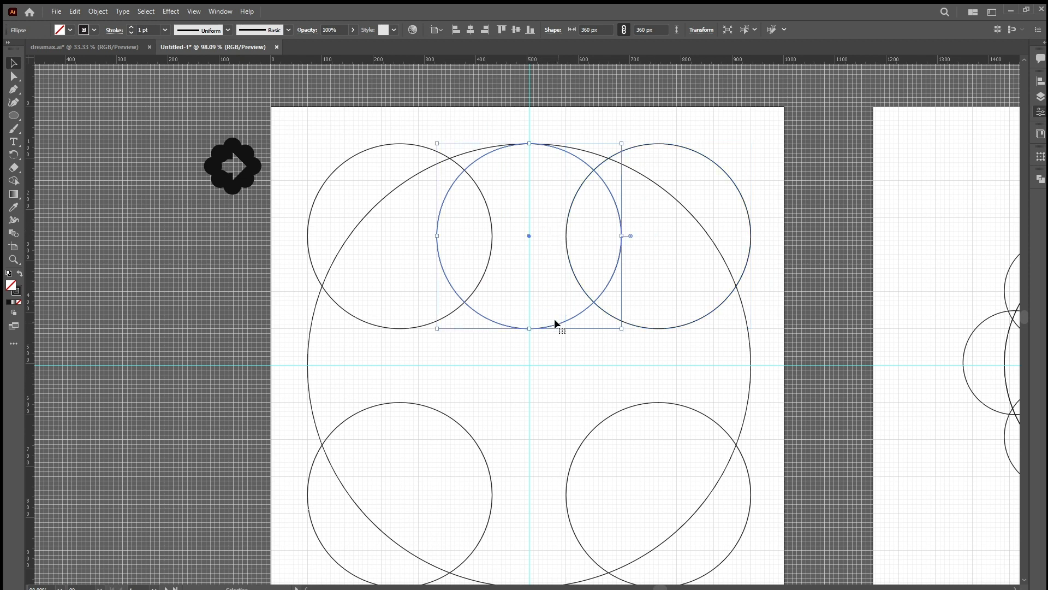
{"action": "left_click_drag", "start_coordinate": [554, 318], "coordinate": [552, 244]}
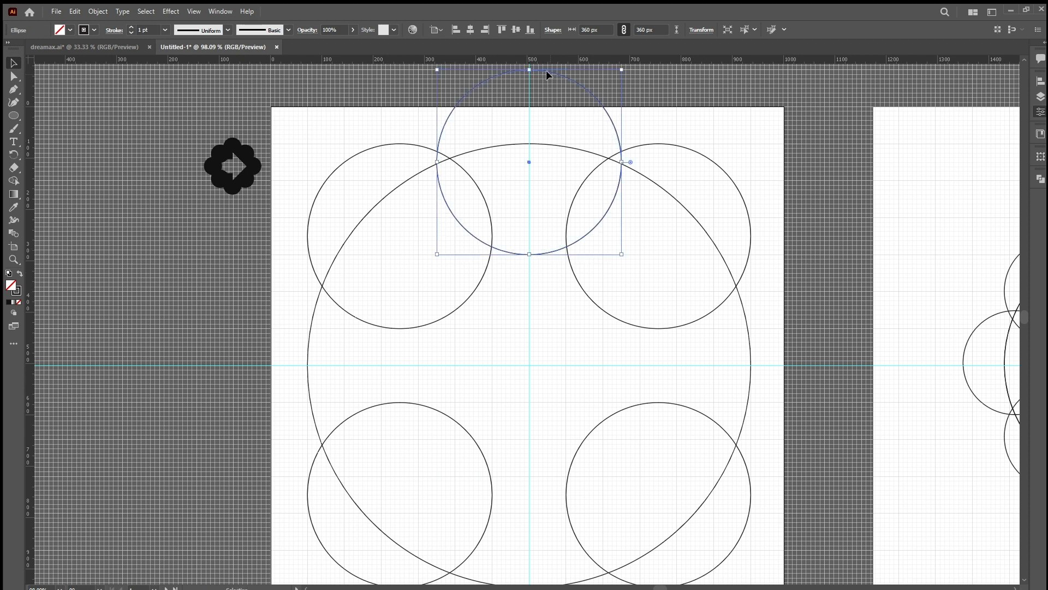
Step: Copy the top 360 px circle straight down along the vertical guide so it matches across the large circle's bottom edge
{"action": "left_click", "coordinate": [556, 145], "text": "shift"}
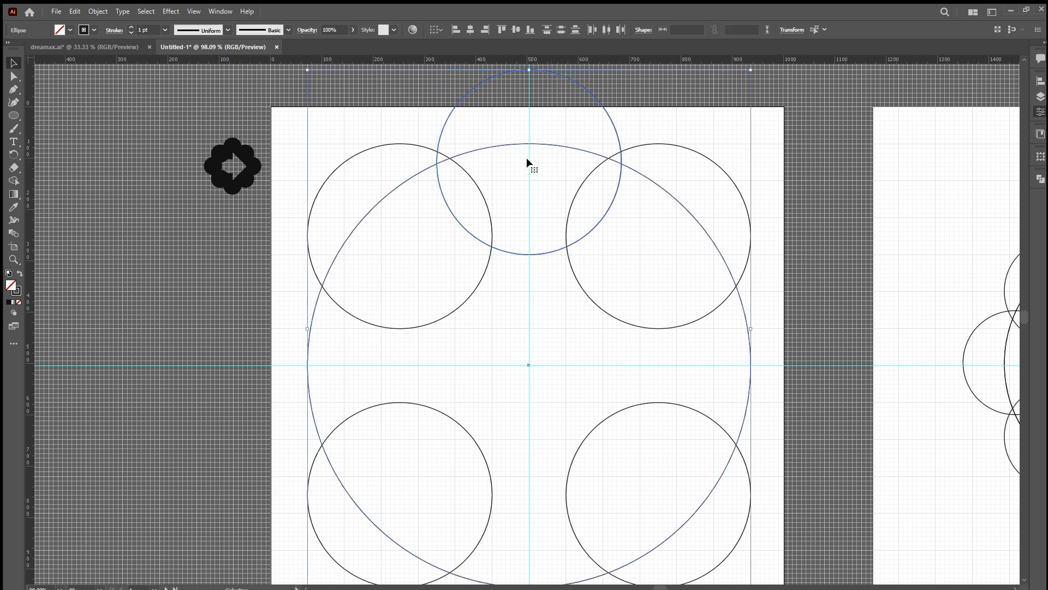
{"action": "left_click", "coordinate": [536, 213]}
{"action": "left_click", "coordinate": [536, 254]}
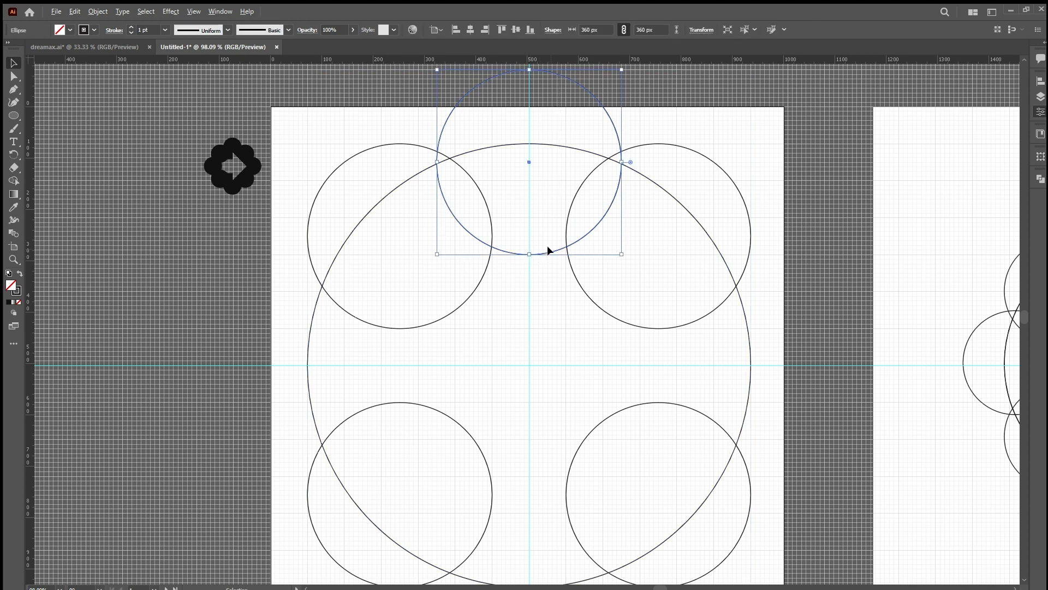
{"action": "left_click_drag", "start_coordinate": [540, 253], "coordinate": [543, 534]}
{"action": "scroll", "coordinate": [541, 436], "scroll_direction": "down", "scroll_amount": 3}
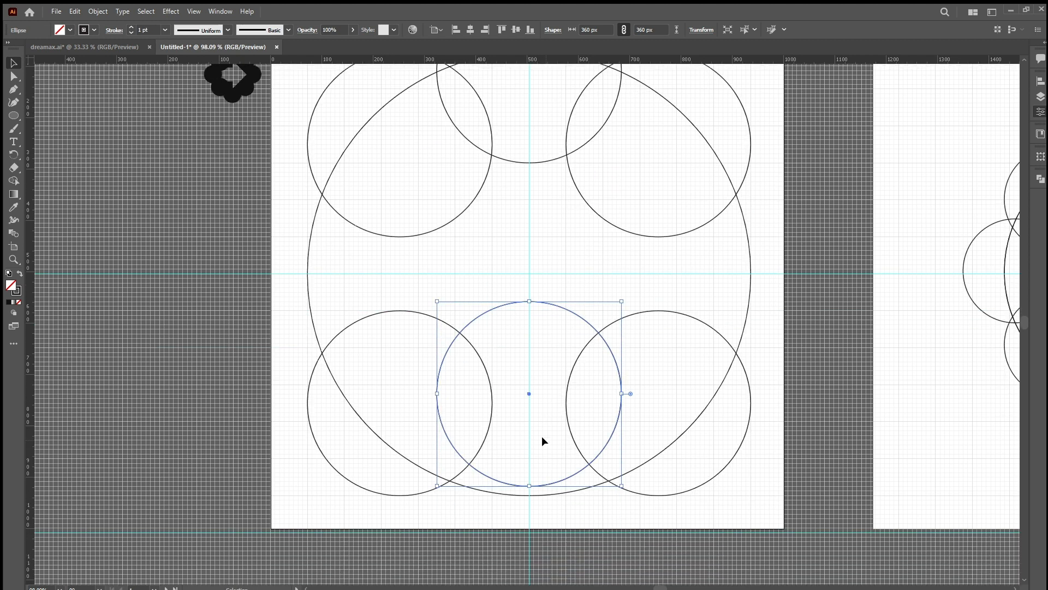
{"action": "scroll", "coordinate": [542, 440], "scroll_direction": "down", "scroll_amount": 3}
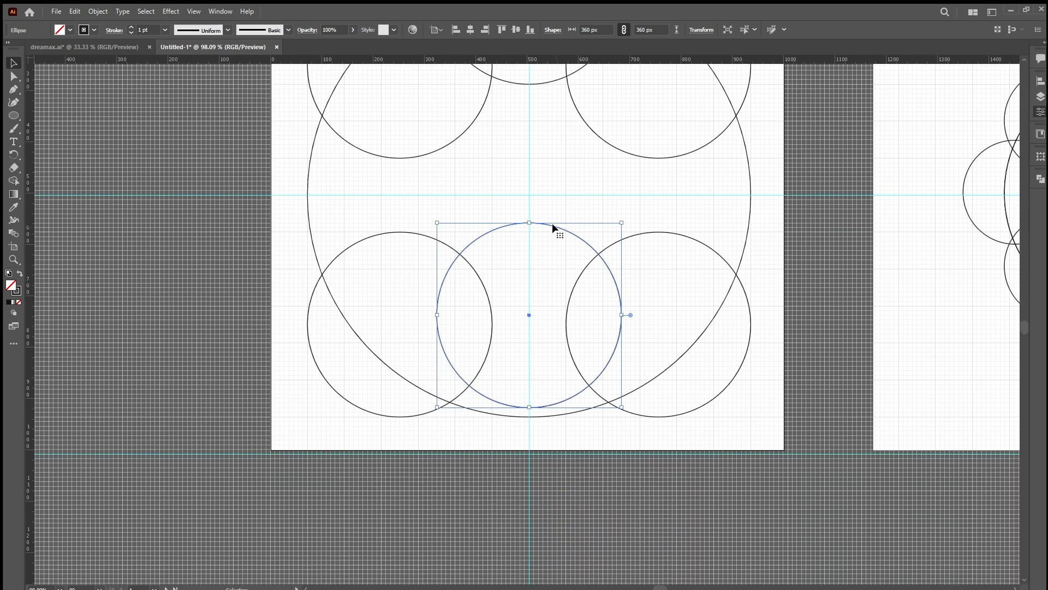
{"action": "left_click_drag", "start_coordinate": [552, 223], "coordinate": [554, 308]}
{"action": "scroll", "coordinate": [553, 307], "scroll_direction": "up", "scroll_amount": 5}
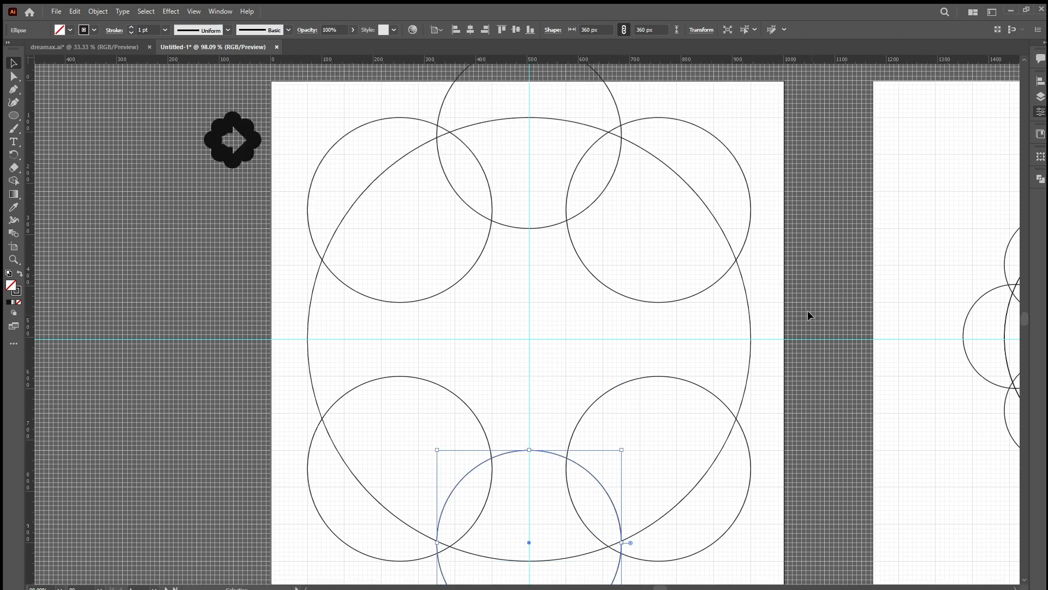
Step: Place copies of the upper-right 360 px circle on the horizontal guide, one across the large circle's right edge and one across its left edge
{"action": "left_click", "coordinate": [670, 299]}
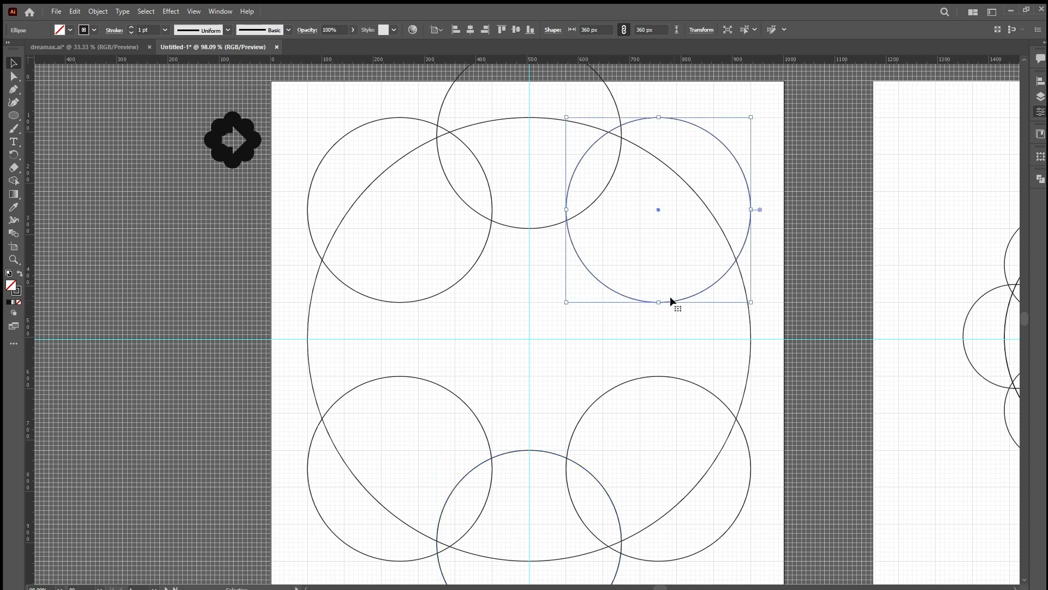
{"action": "left_click_drag", "start_coordinate": [655, 208], "coordinate": [655, 337]}
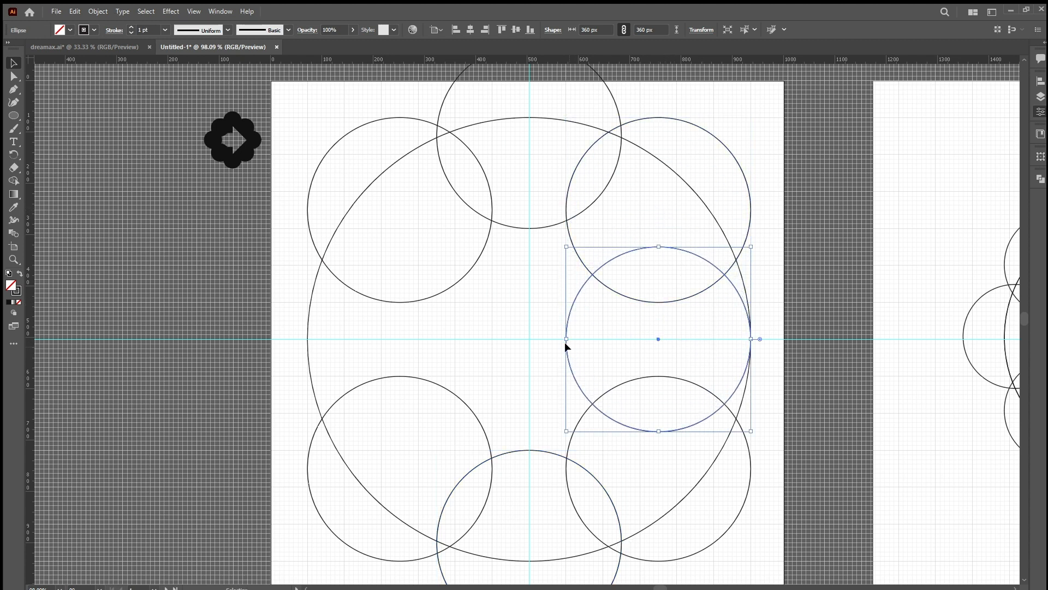
{"action": "left_click", "coordinate": [585, 296]}
{"action": "left_click", "coordinate": [574, 293]}
{"action": "left_click_drag", "start_coordinate": [574, 295], "coordinate": [647, 296]}
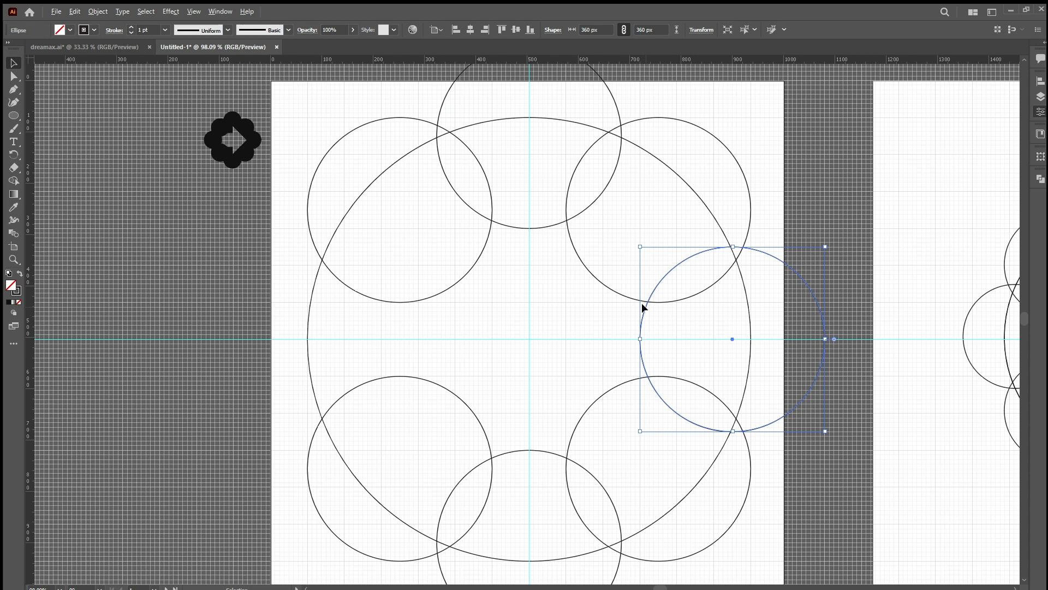
{"action": "left_click_drag", "start_coordinate": [729, 335], "coordinate": [323, 328]}
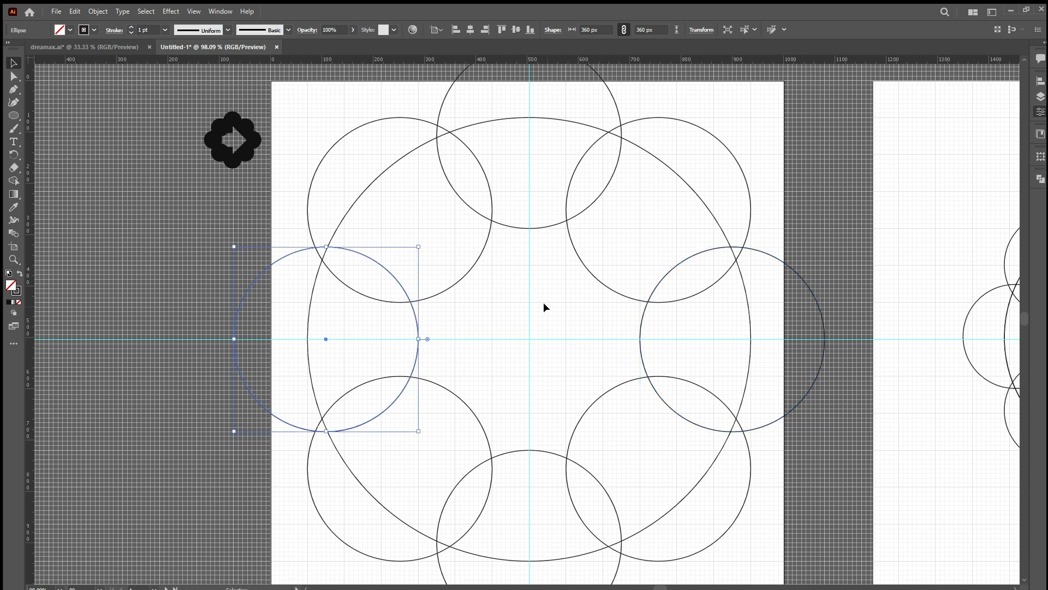
{"action": "left_click", "coordinate": [543, 303]}
Step: Remove the stray horizontal guides below the artboard
{"action": "scroll", "coordinate": [522, 340], "scroll_direction": "down", "scroll_amount": 3}
{"action": "scroll", "coordinate": [522, 340], "scroll_direction": "up", "scroll_amount": 1}
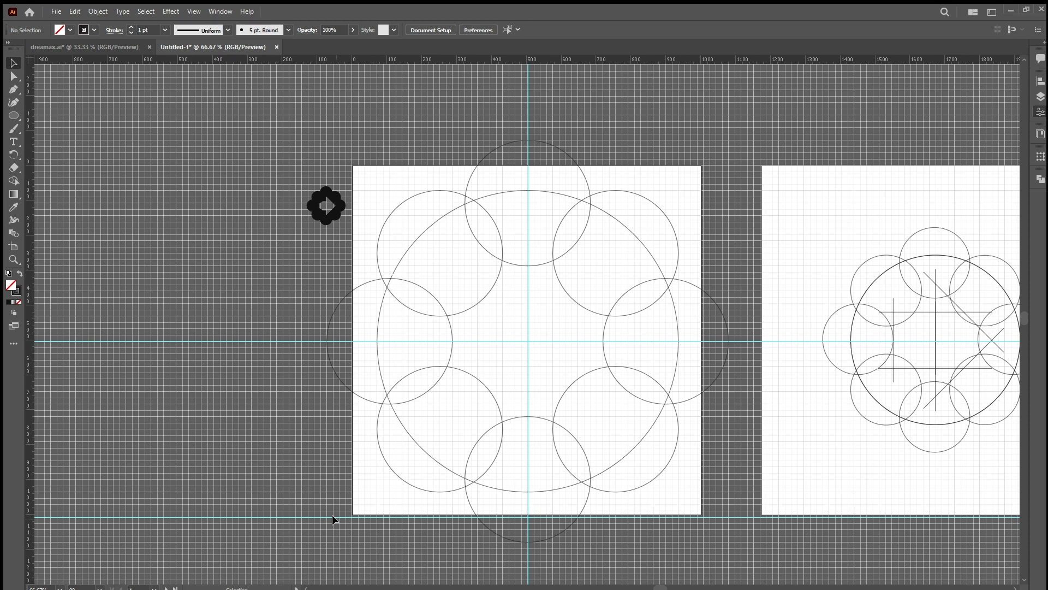
{"action": "left_click_drag", "start_coordinate": [332, 515], "coordinate": [300, 57]}
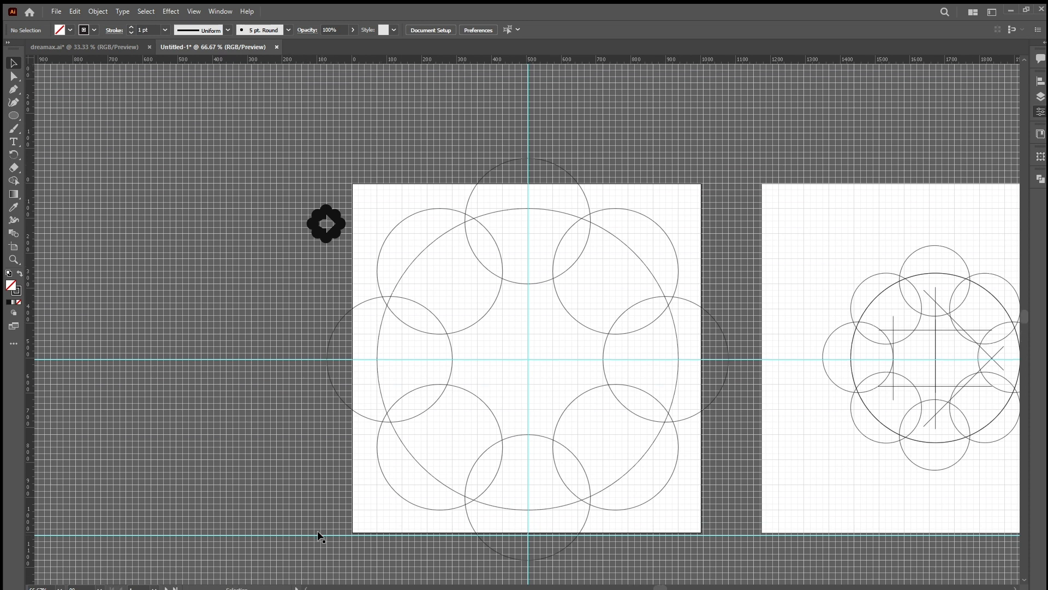
{"action": "left_click_drag", "start_coordinate": [320, 535], "coordinate": [359, 65]}
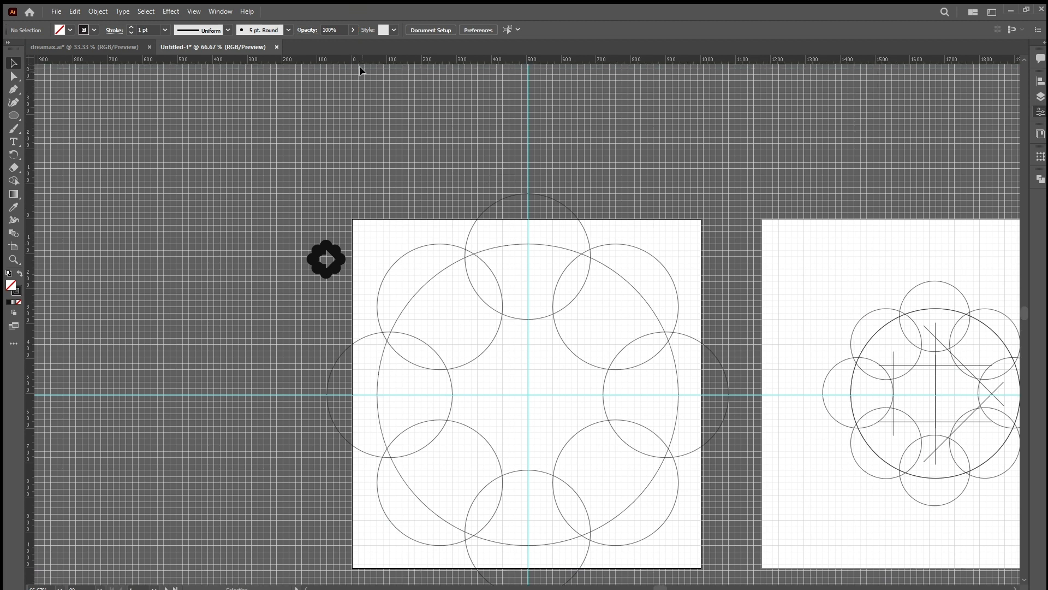
{"action": "scroll", "coordinate": [415, 276], "scroll_direction": "down", "scroll_amount": 3}
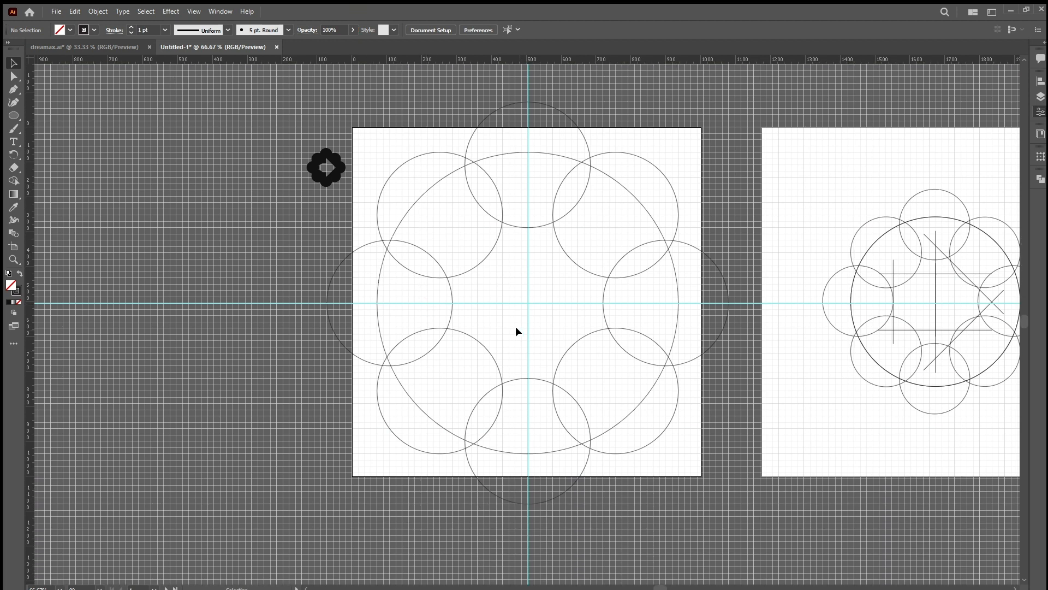
Step: Move the small black flower logo from beside the first artboard into that artboard's upper-left corner
{"action": "scroll", "coordinate": [516, 326], "scroll_direction": "up", "scroll_amount": 3}
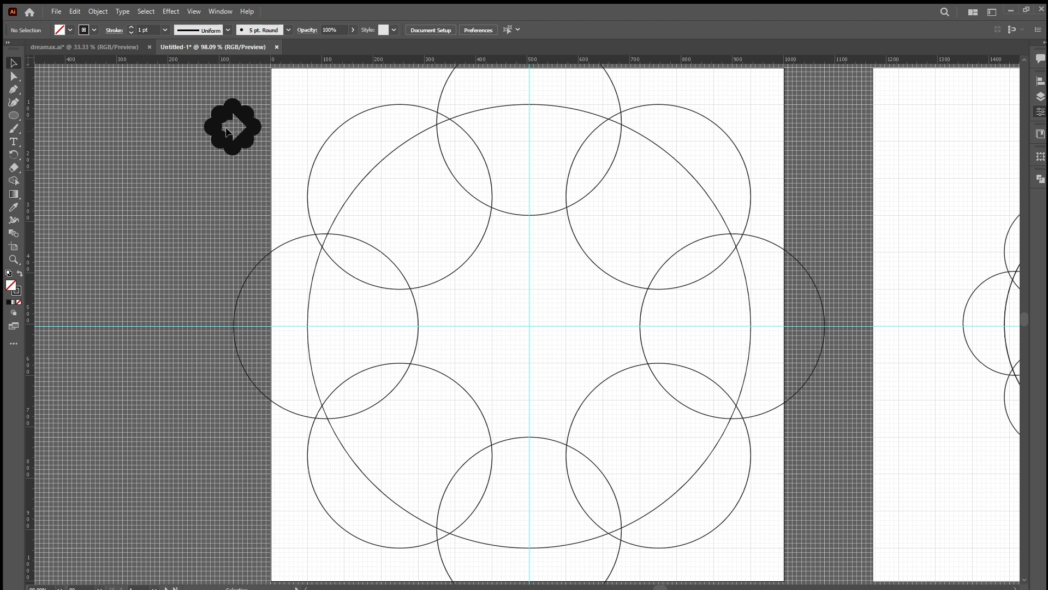
{"action": "left_click_drag", "start_coordinate": [238, 135], "coordinate": [313, 112]}
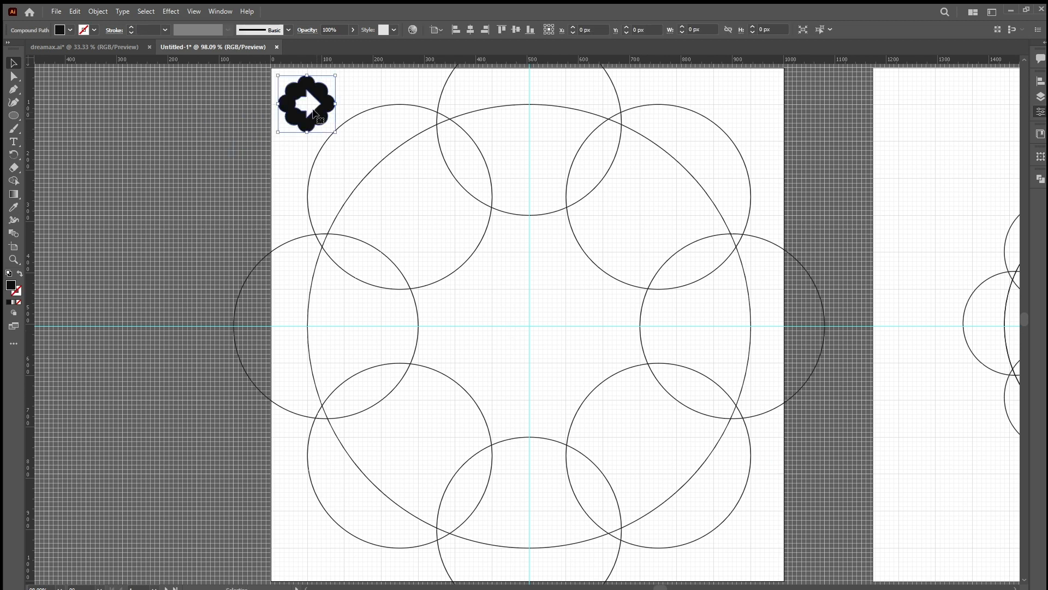
{"action": "left_click", "coordinate": [541, 298]}
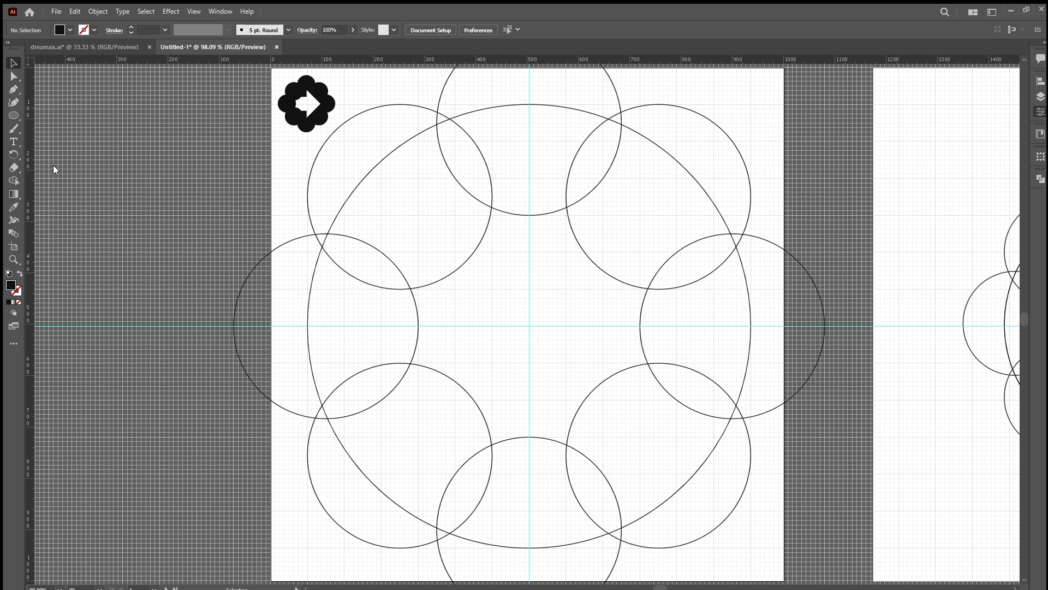
Step: Draw a 432 px horizontal line across the vertical guide, two large grid squares above centre, and give it the circles' outline style
{"action": "key", "text": "backslash"}
{"action": "left_click_drag", "start_coordinate": [418, 251], "coordinate": [642, 257]}
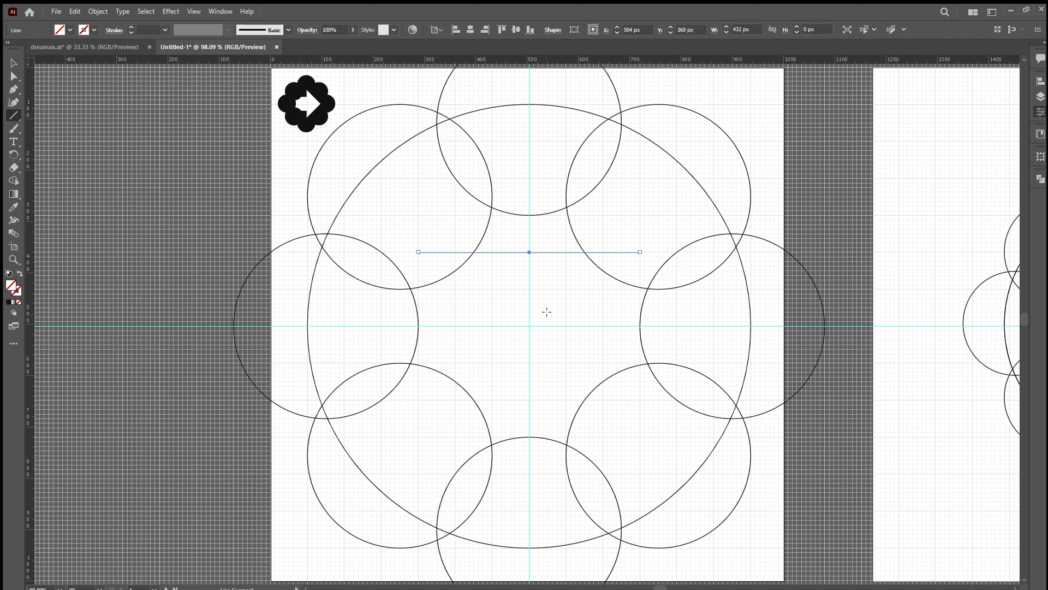
{"action": "key", "text": "i"}
{"action": "left_click", "coordinate": [558, 214]}
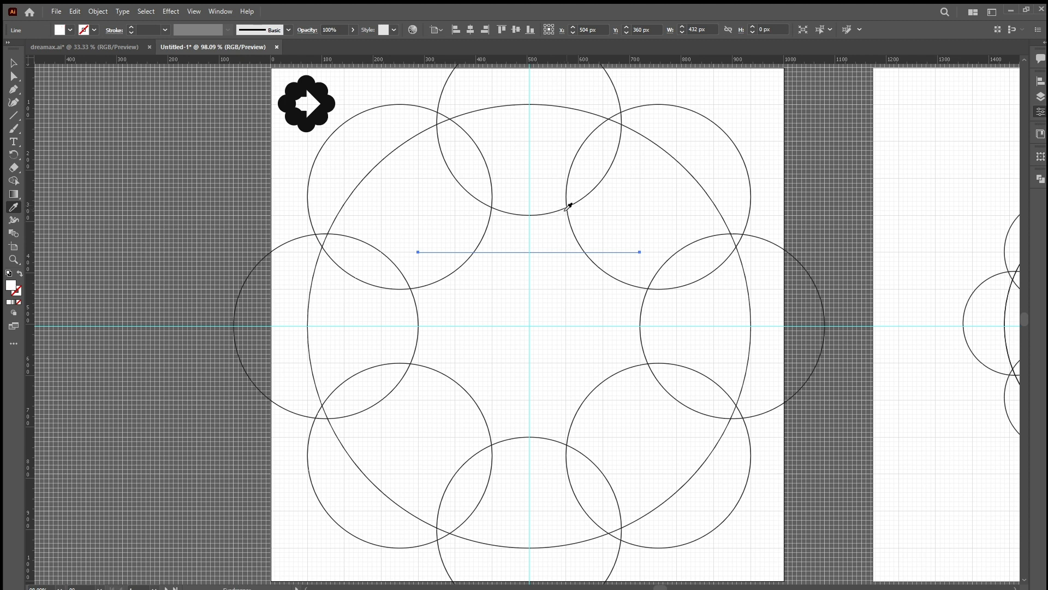
{"action": "left_click", "coordinate": [568, 206]}
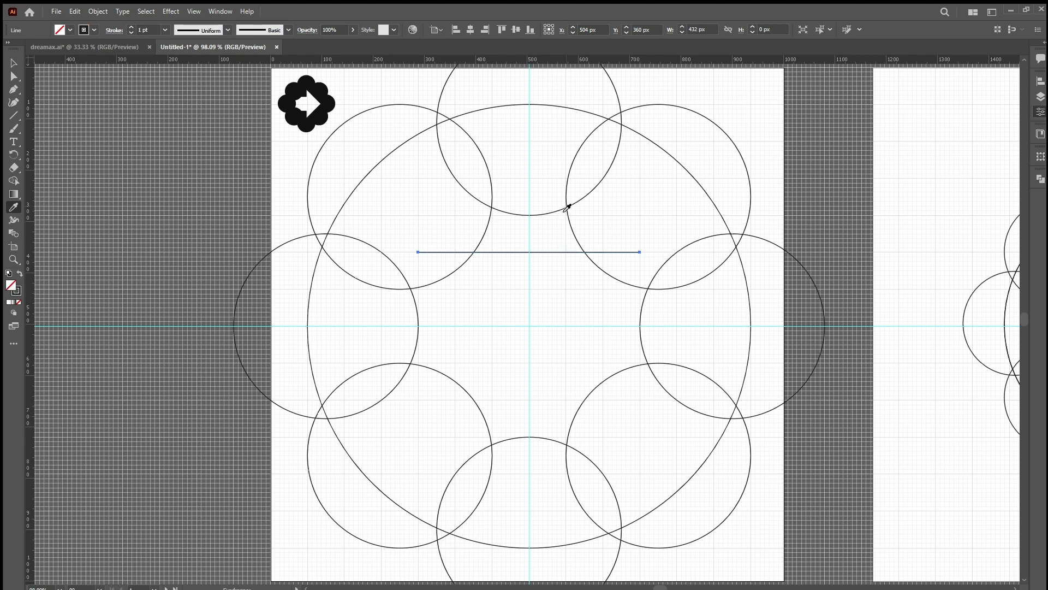
{"action": "key", "text": "v"}
{"action": "left_click", "coordinate": [553, 275]}
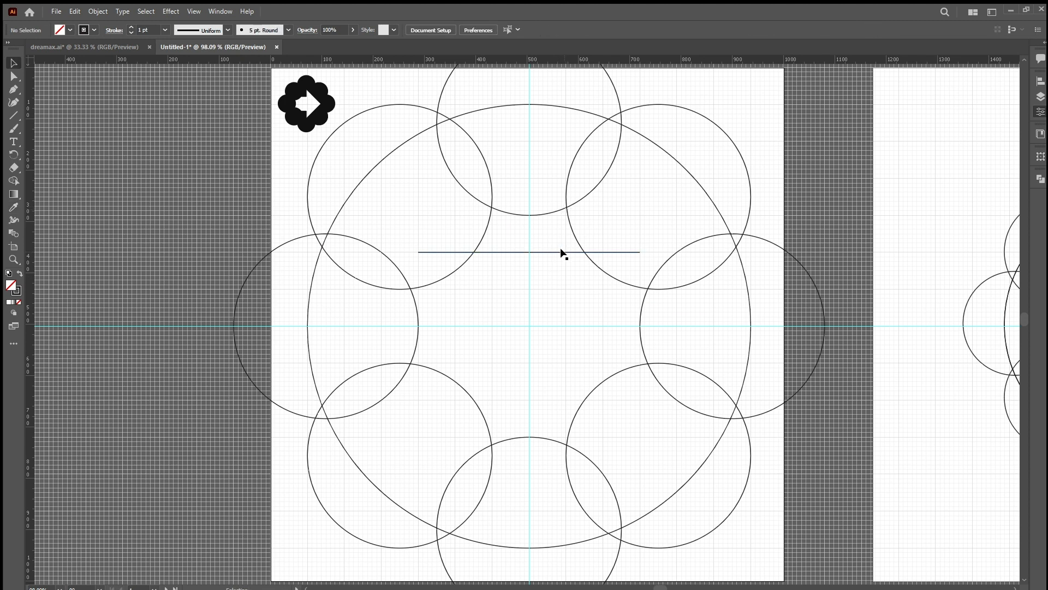
Step: Copy the horizontal line straight down to two large grid squares below the horizontal guide
{"action": "left_click", "coordinate": [551, 251]}
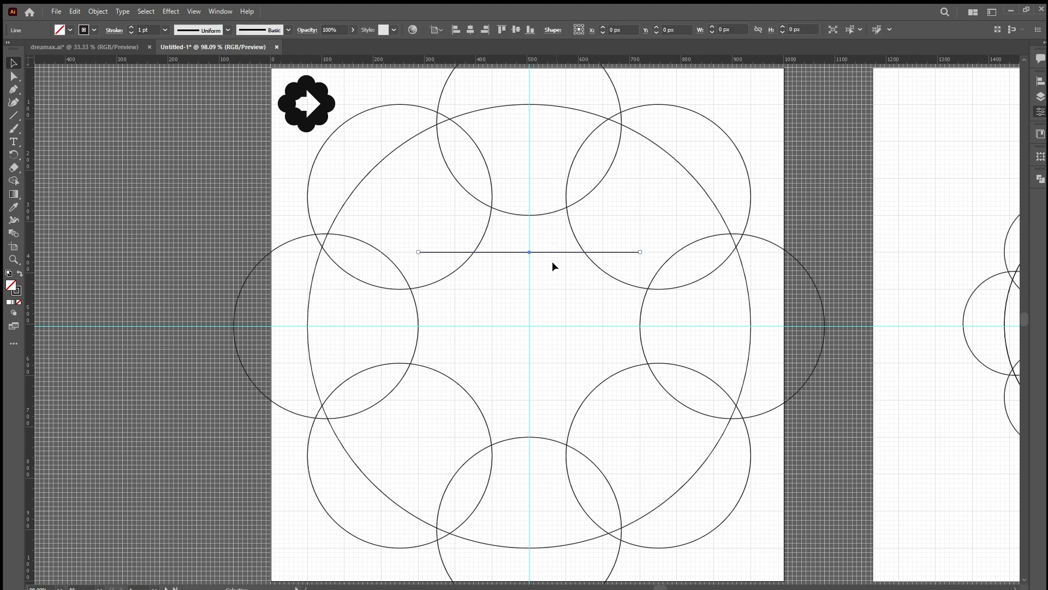
{"action": "left_click_drag", "start_coordinate": [526, 250], "coordinate": [524, 399]}
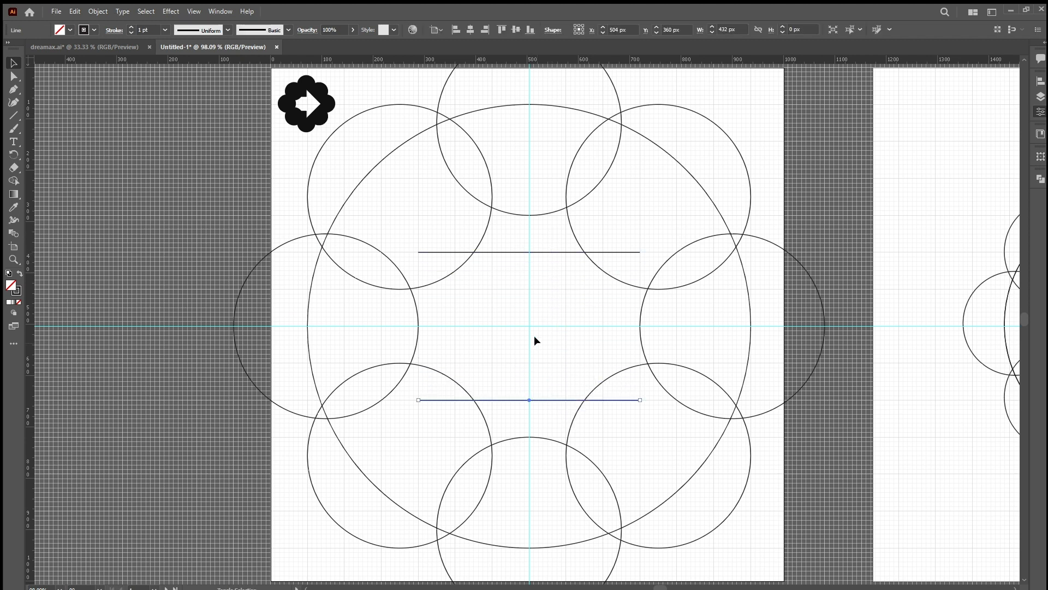
{"action": "left_click", "coordinate": [568, 303]}
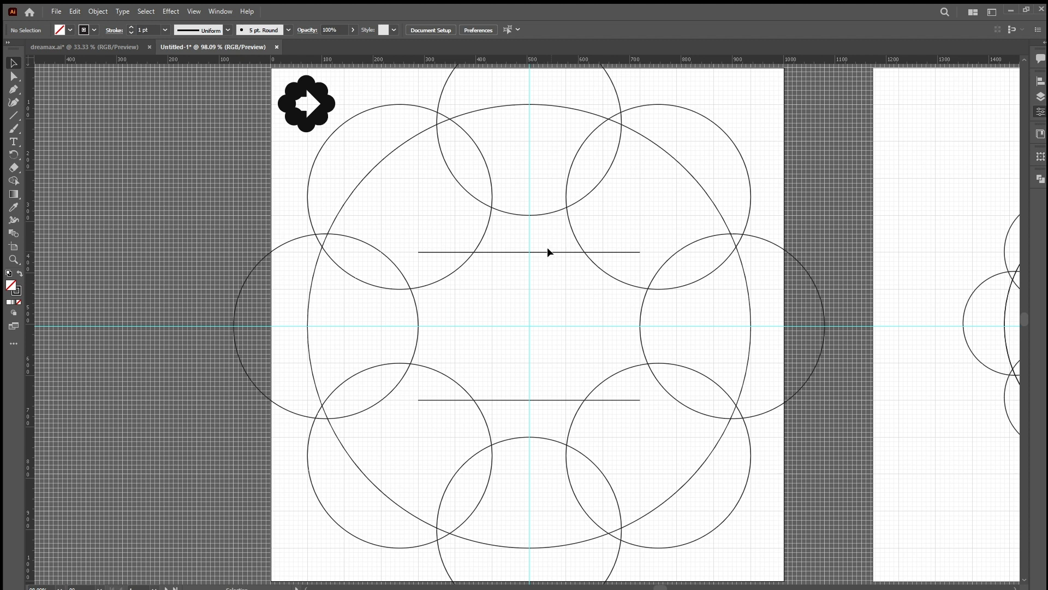
Step: Duplicate the upper horizontal line, rotate one 45° clockwise and shift it two large grid squares right along the other
{"action": "left_click_drag", "start_coordinate": [541, 281], "coordinate": [542, 285]}
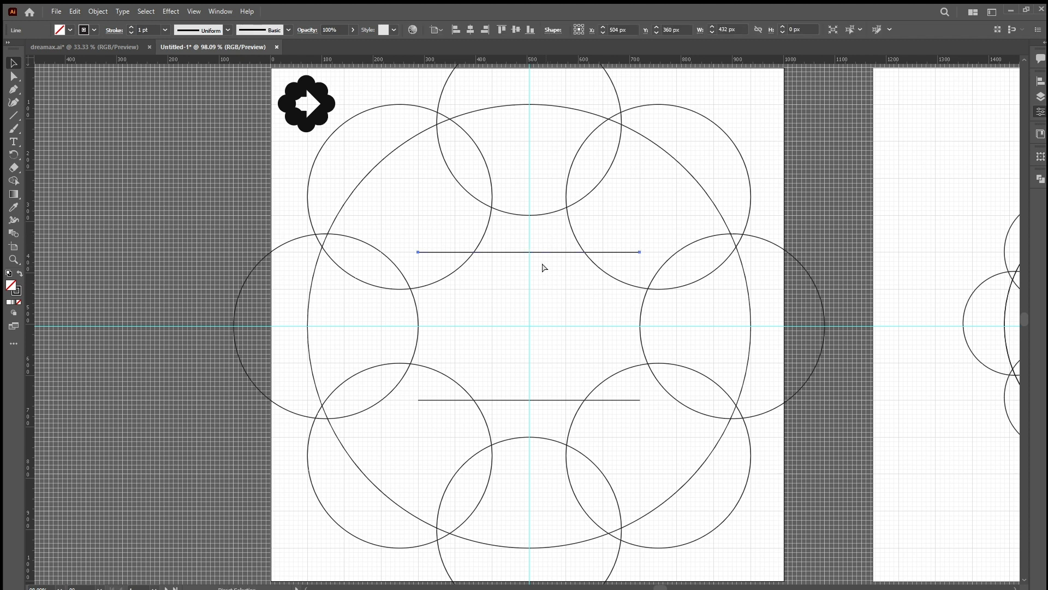
{"action": "key", "text": "v"}
{"action": "left_click_drag", "start_coordinate": [645, 249], "coordinate": [641, 195]}
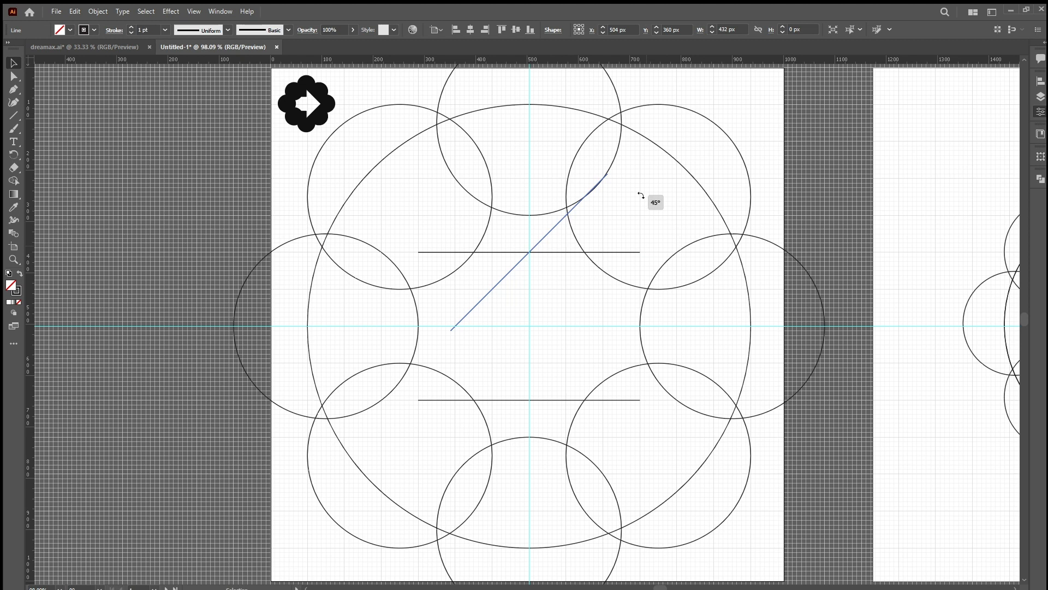
{"action": "left_click_drag", "start_coordinate": [640, 196], "coordinate": [628, 310]}
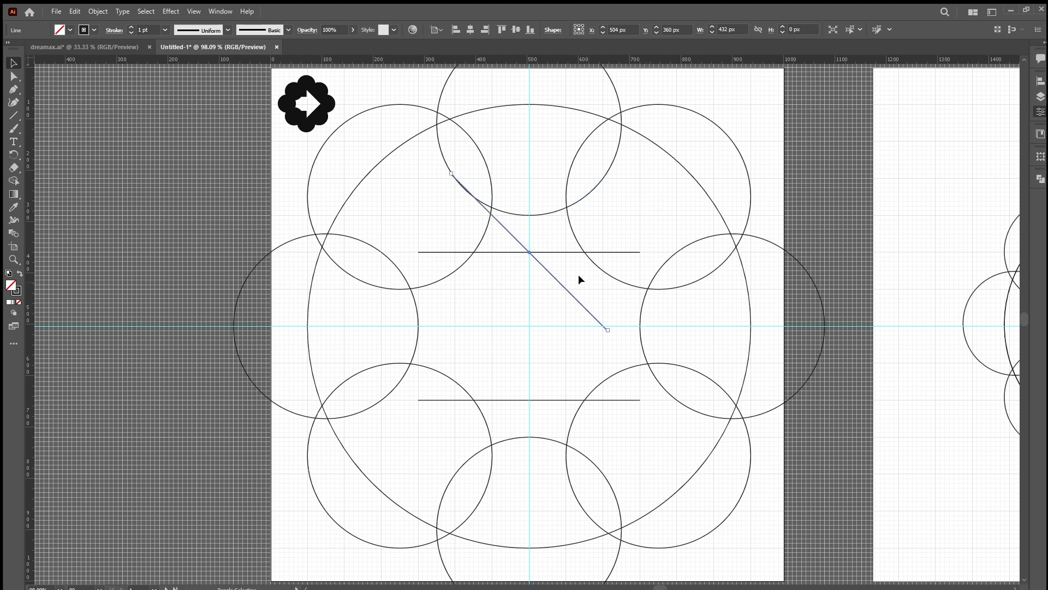
{"action": "left_click_drag", "start_coordinate": [528, 252], "coordinate": [565, 253]}
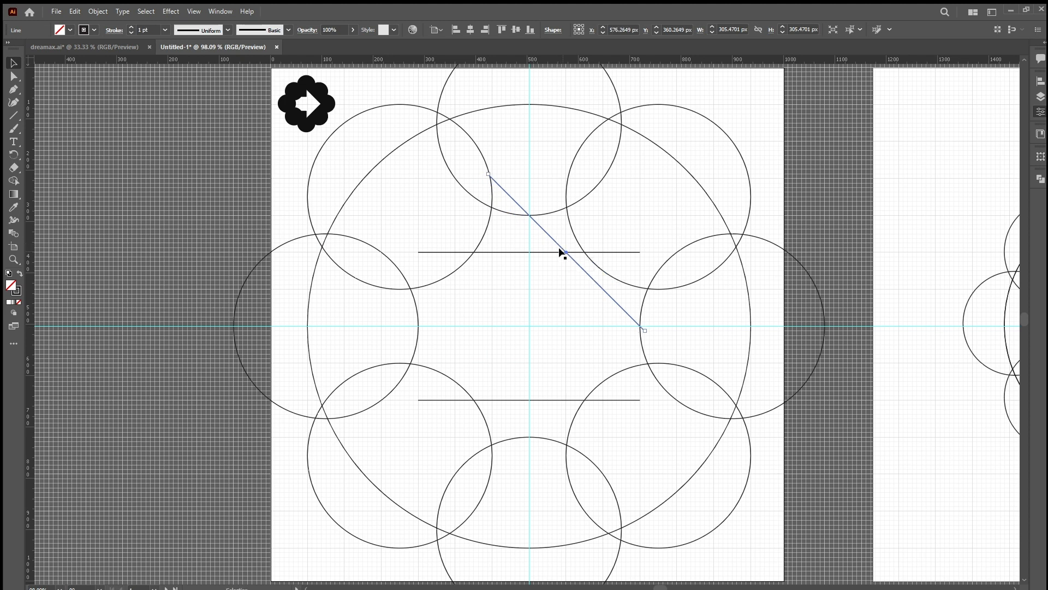
{"action": "left_click_drag", "start_coordinate": [564, 252], "coordinate": [601, 252]}
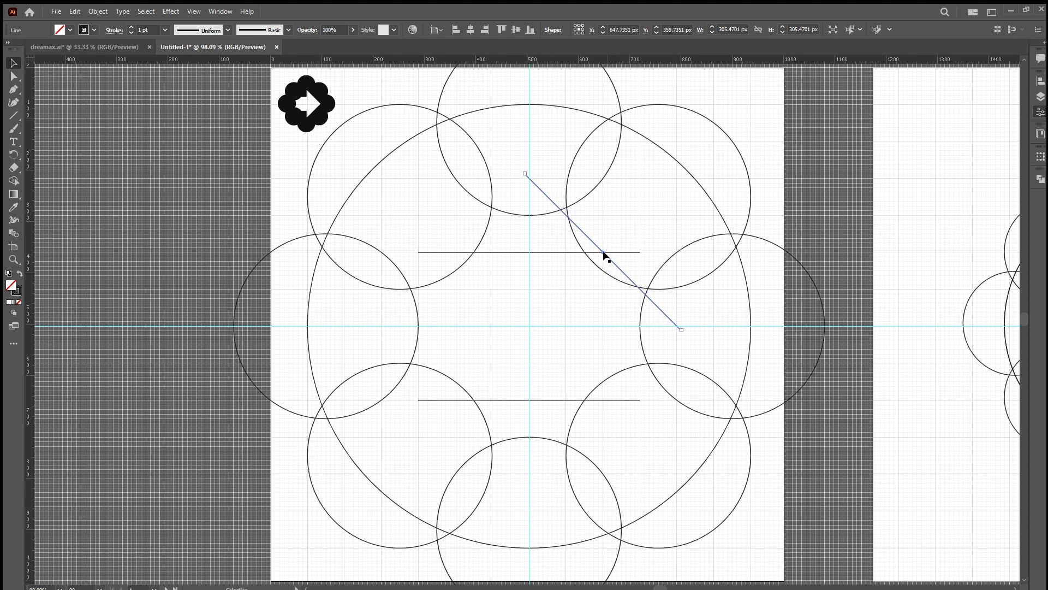
Step: Mirror a copy of the diagonal line and lower it onto the bottom horizontal line, forming an arrowhead tip on the horizontal guide
{"action": "key", "text": "a"}
{"action": "key", "text": "v"}
{"action": "left_click", "coordinate": [988, 151]}
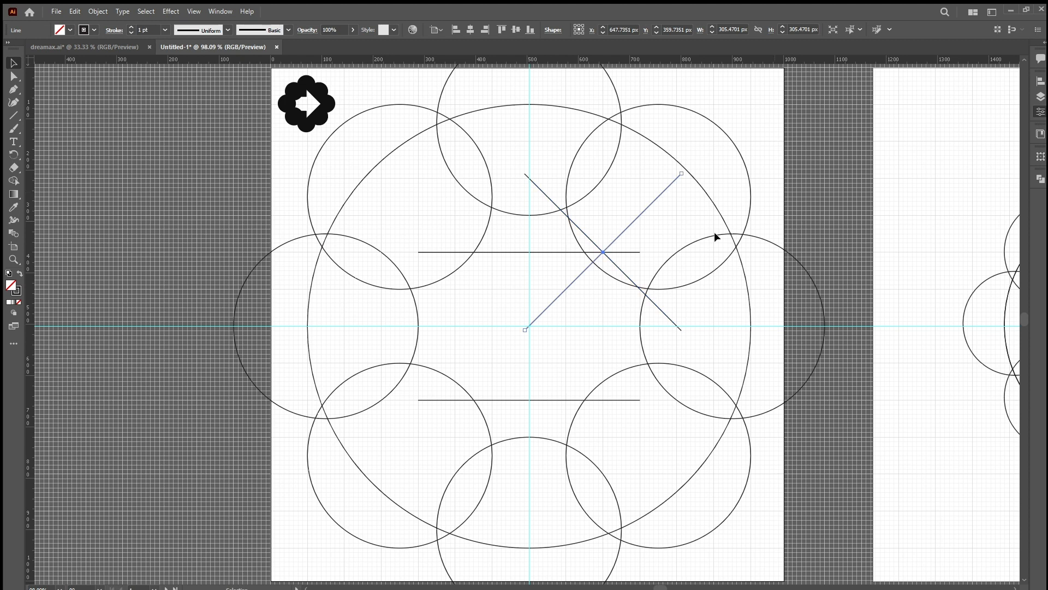
{"action": "left_click_drag", "start_coordinate": [604, 250], "coordinate": [602, 394]}
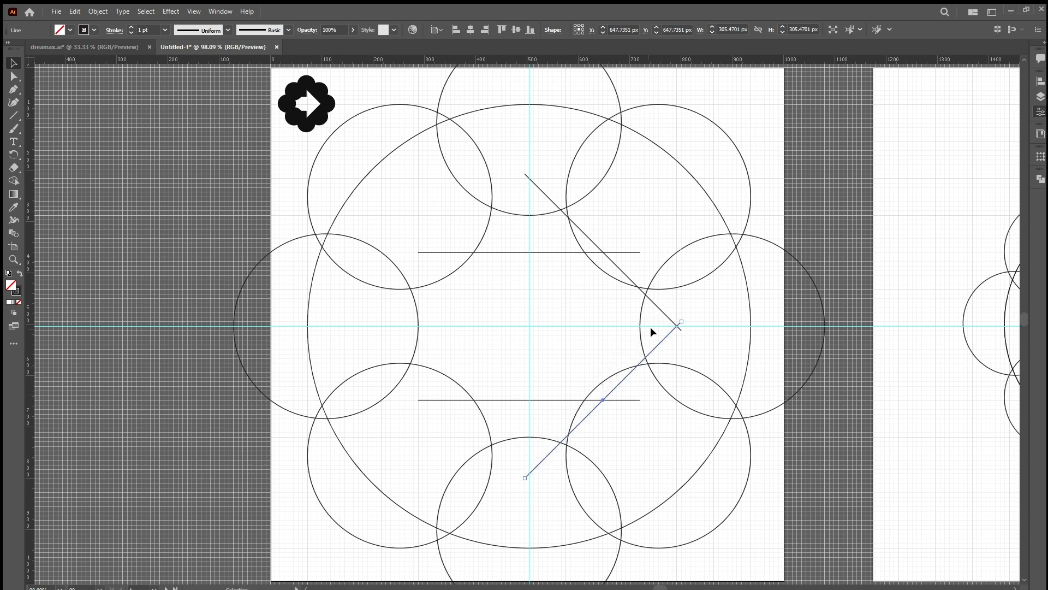
{"action": "left_click", "coordinate": [686, 331]}
Step: Extend the left ends of both horizontal lines outward together by two large grid squares
{"action": "scroll", "coordinate": [676, 323], "scroll_direction": "up", "scroll_amount": 1}
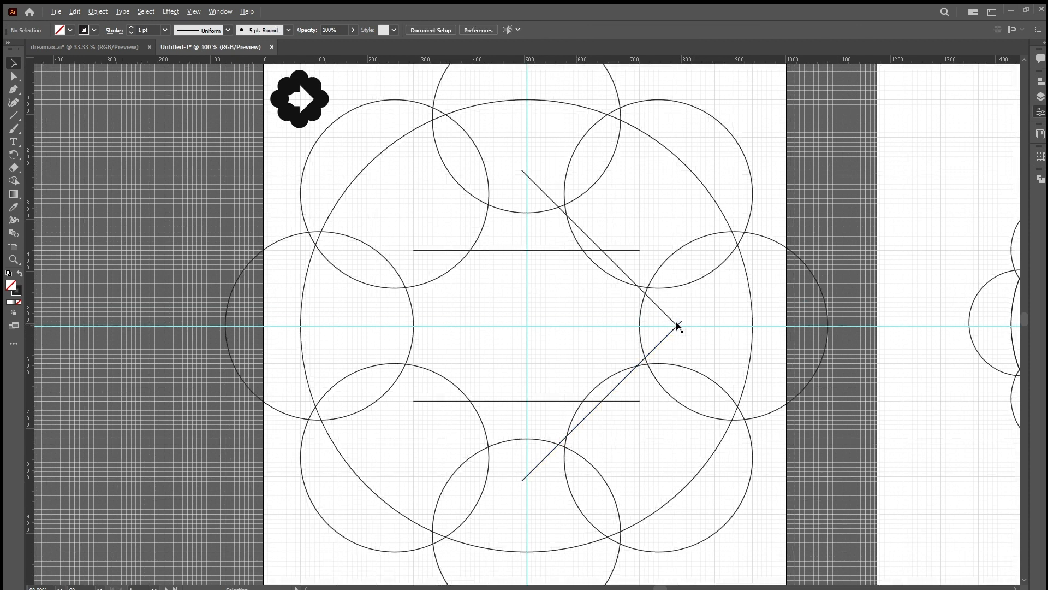
{"action": "scroll", "coordinate": [677, 326], "scroll_direction": "up", "scroll_amount": 3}
{"action": "scroll", "coordinate": [662, 328], "scroll_direction": "down", "scroll_amount": 5}
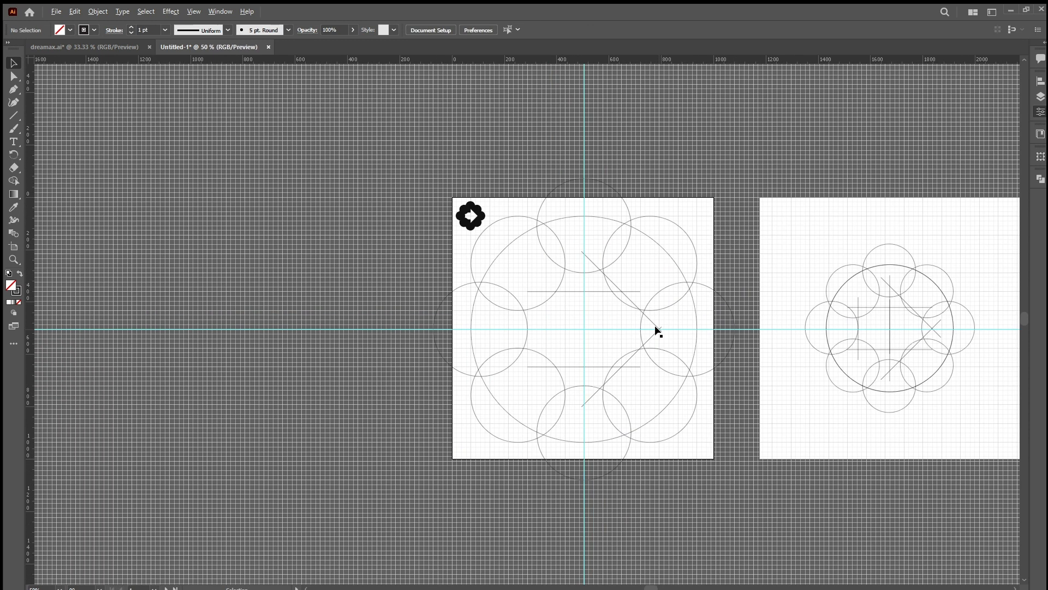
{"action": "scroll", "coordinate": [658, 330], "scroll_direction": "up", "scroll_amount": 2}
{"action": "scroll", "coordinate": [505, 269], "scroll_direction": "up", "scroll_amount": 1}
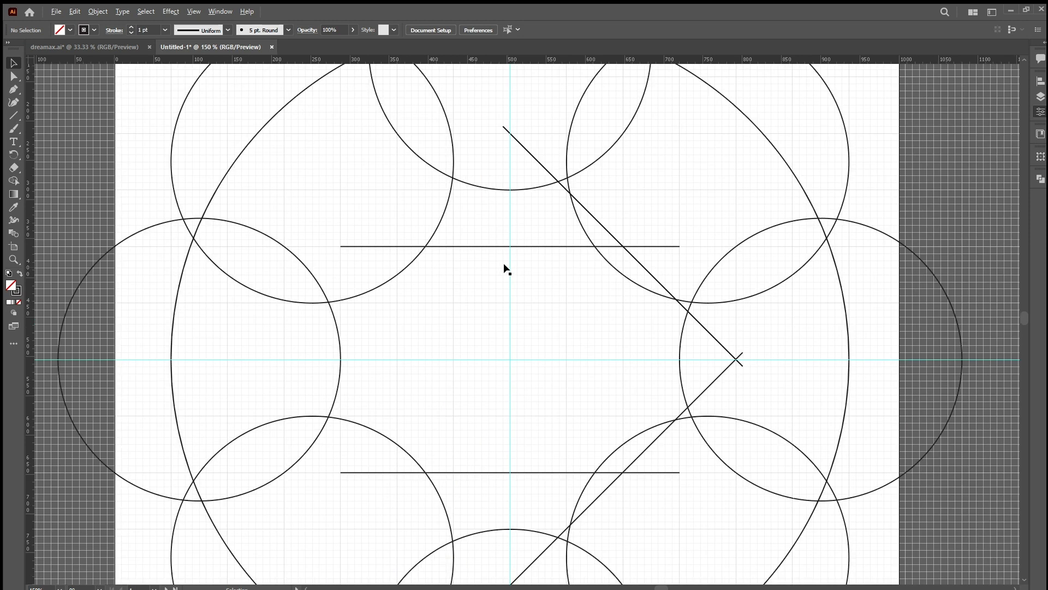
{"action": "scroll", "coordinate": [505, 269], "scroll_direction": "down", "scroll_amount": 1}
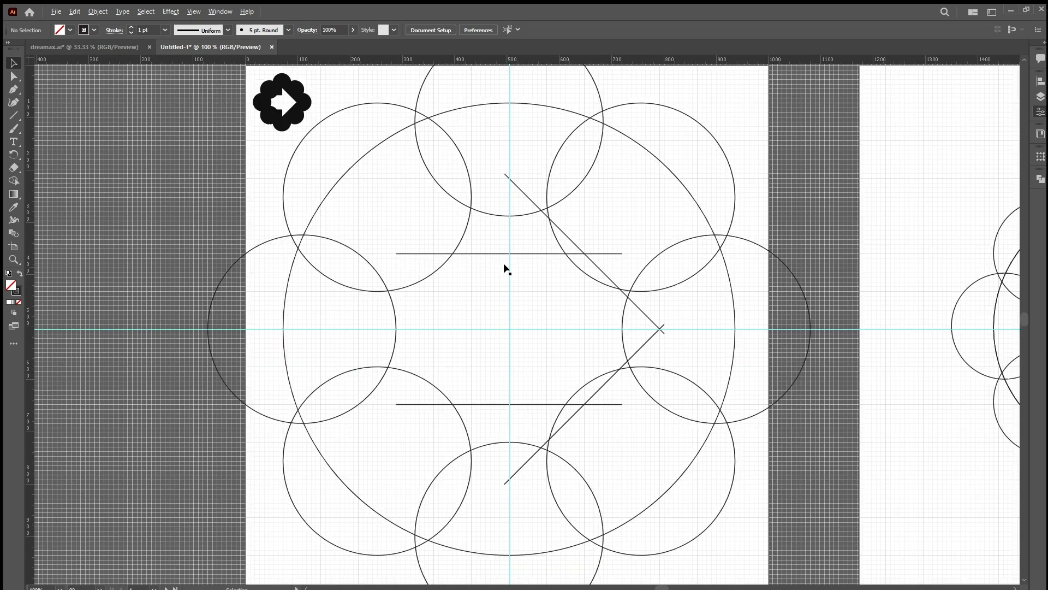
{"action": "left_click", "coordinate": [411, 254]}
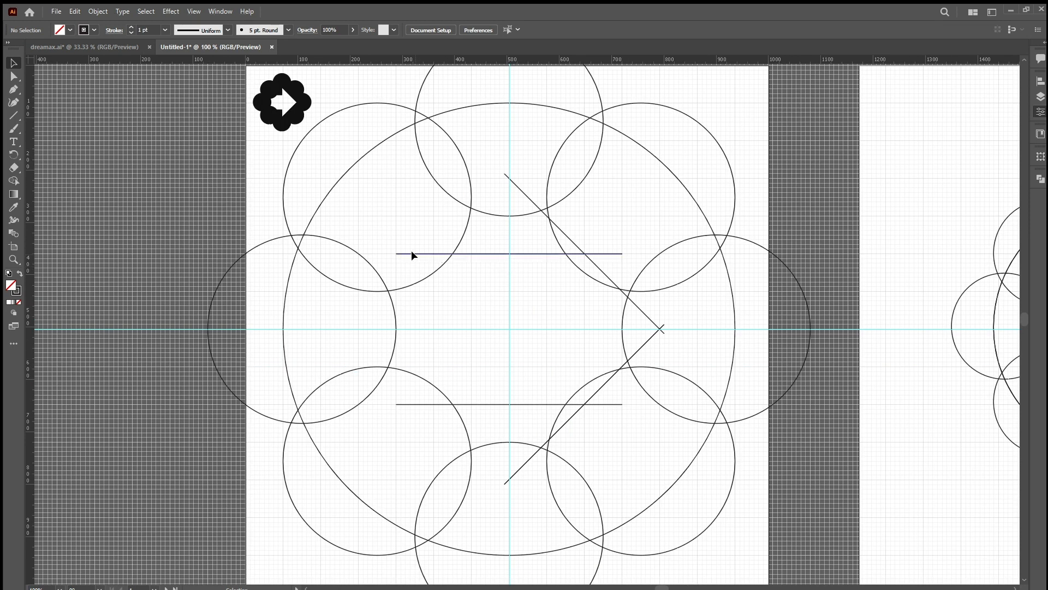
{"action": "left_click", "coordinate": [408, 405], "text": "shift"}
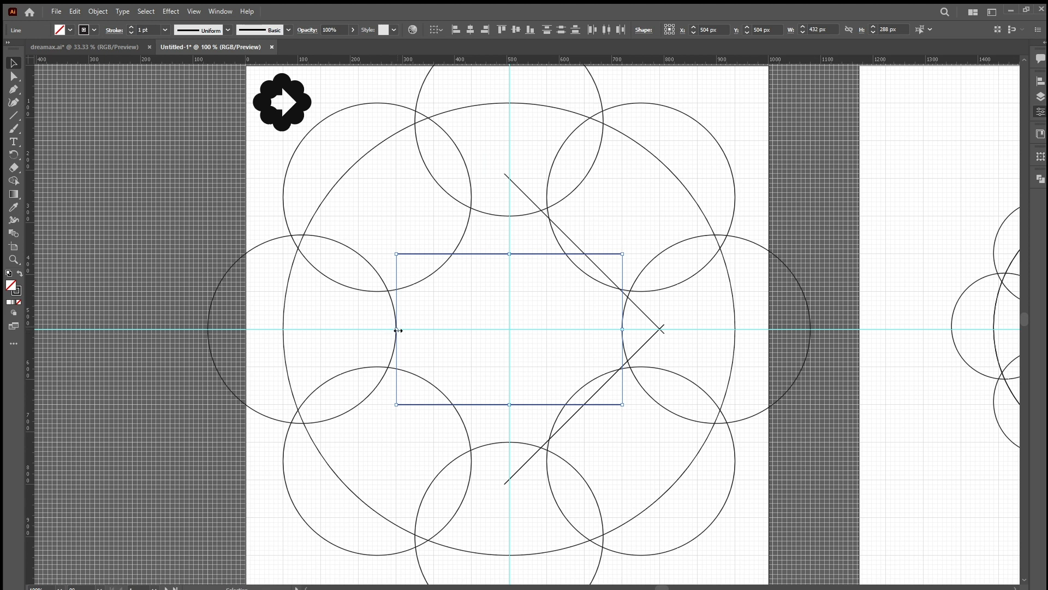
{"action": "left_click_drag", "start_coordinate": [398, 331], "coordinate": [321, 332]}
{"action": "left_click", "coordinate": [427, 314]}
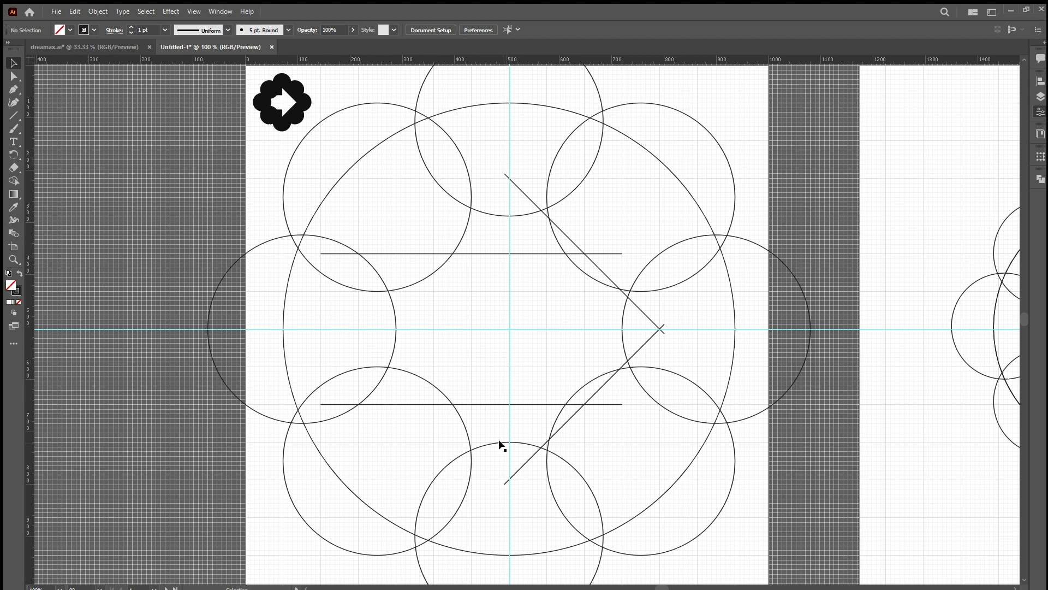
Step: Draw a 576 px vertical line along the vertical guide, ending at the bottom circle's top edge
{"action": "left_click", "coordinate": [14, 116]}
{"action": "mouse_move", "coordinate": [509, 142]}
{"action": "left_mouse_down"}
{"action": "mouse_move", "coordinate": [500, 344]}
{"action": "mouse_move", "coordinate": [509, 441]}
{"action": "left_mouse_up"}
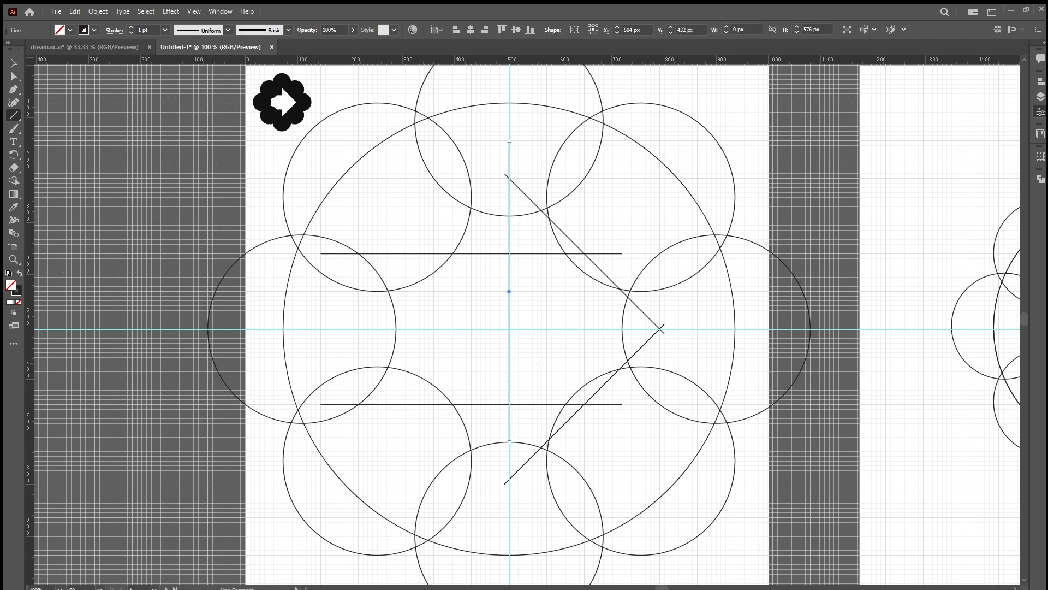
{"action": "key", "text": "v"}
{"action": "left_click", "coordinate": [546, 285]}
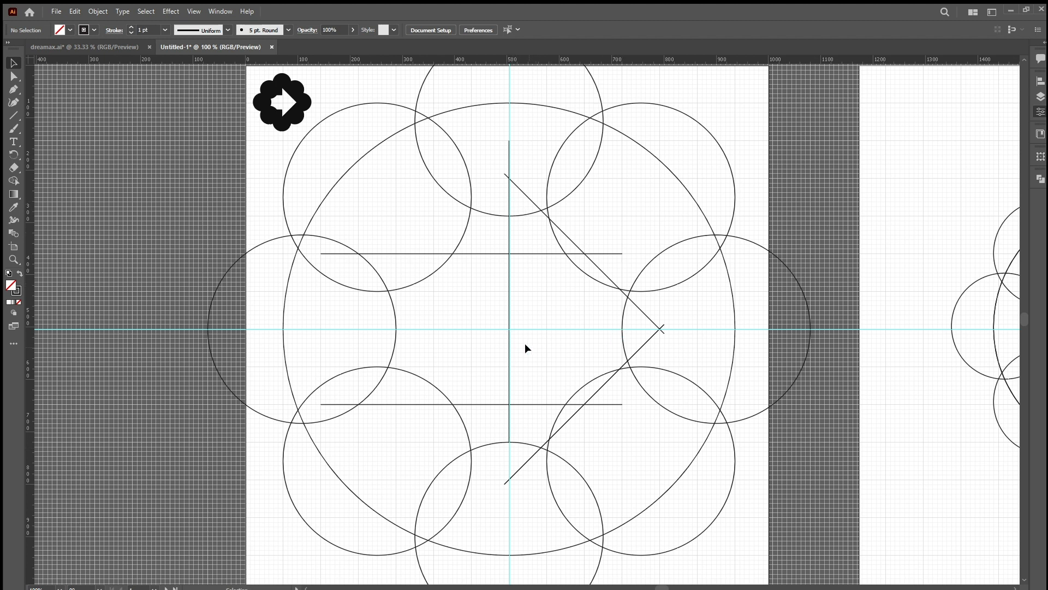
Step: Stretch the vertical line's lower end down by two large grid squares into the bottom circle
{"action": "left_click_drag", "start_coordinate": [529, 348], "coordinate": [481, 355]}
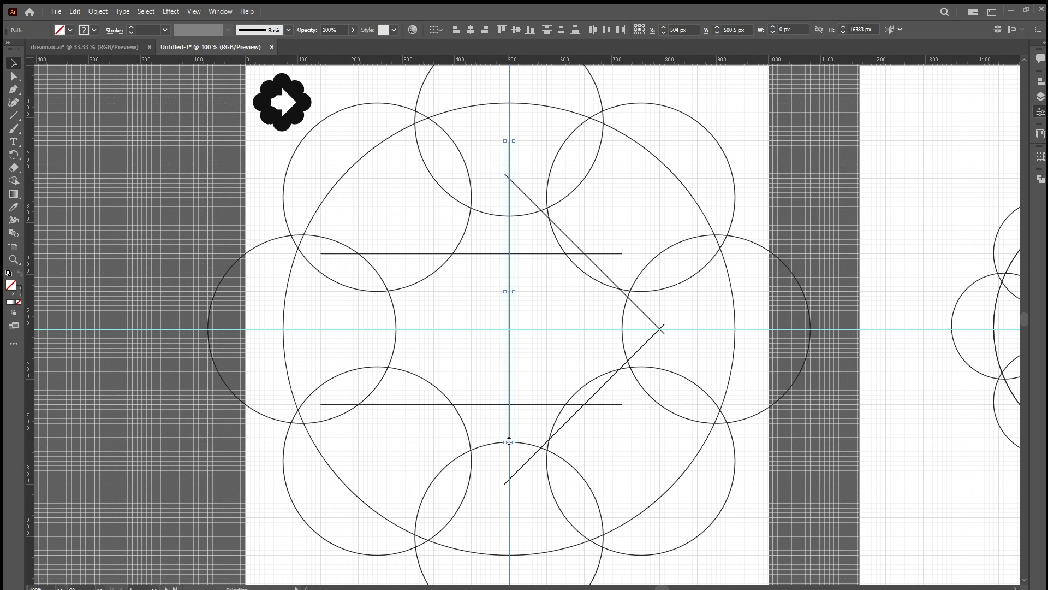
{"action": "left_click_drag", "start_coordinate": [509, 441], "coordinate": [511, 518]}
{"action": "left_click", "coordinate": [519, 497]}
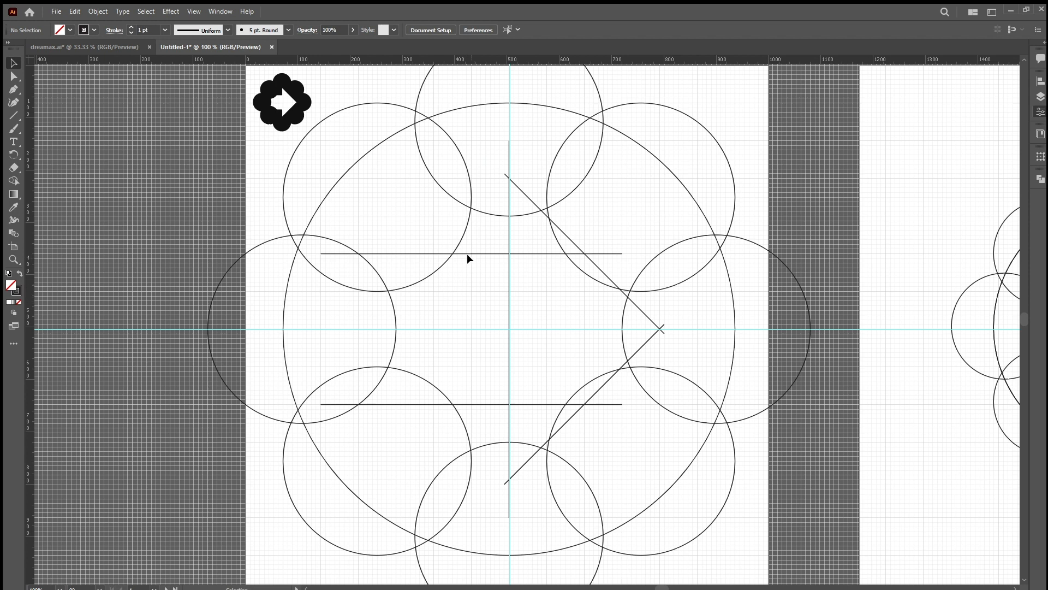
Step: Duplicate the first artboard with all its artwork into the empty space on its left and fit the copy in view
{"action": "scroll", "coordinate": [520, 276], "scroll_direction": "down", "scroll_amount": 1}
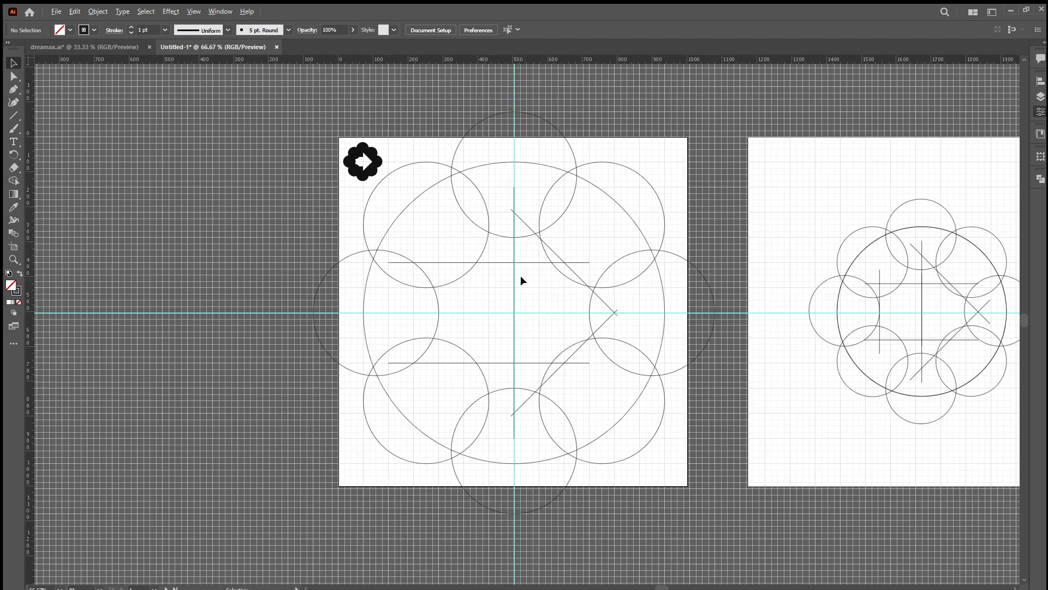
{"action": "left_click", "coordinate": [375, 159]}
{"action": "left_click", "coordinate": [533, 151]}
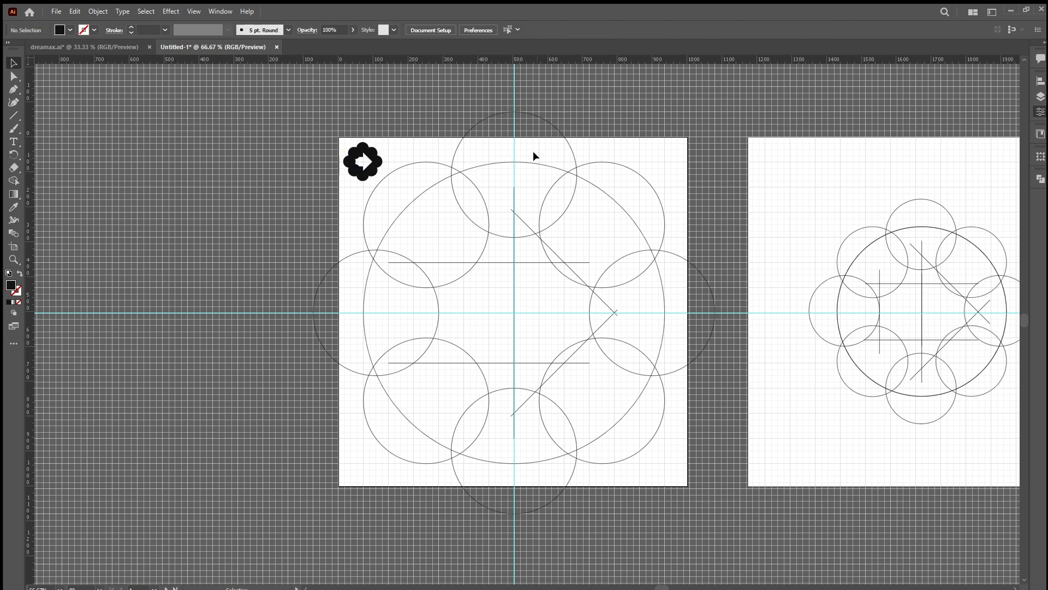
{"action": "scroll", "coordinate": [424, 230], "scroll_direction": "left", "scroll_amount": 4}
{"action": "scroll", "coordinate": [424, 229], "scroll_direction": "left", "scroll_amount": 2}
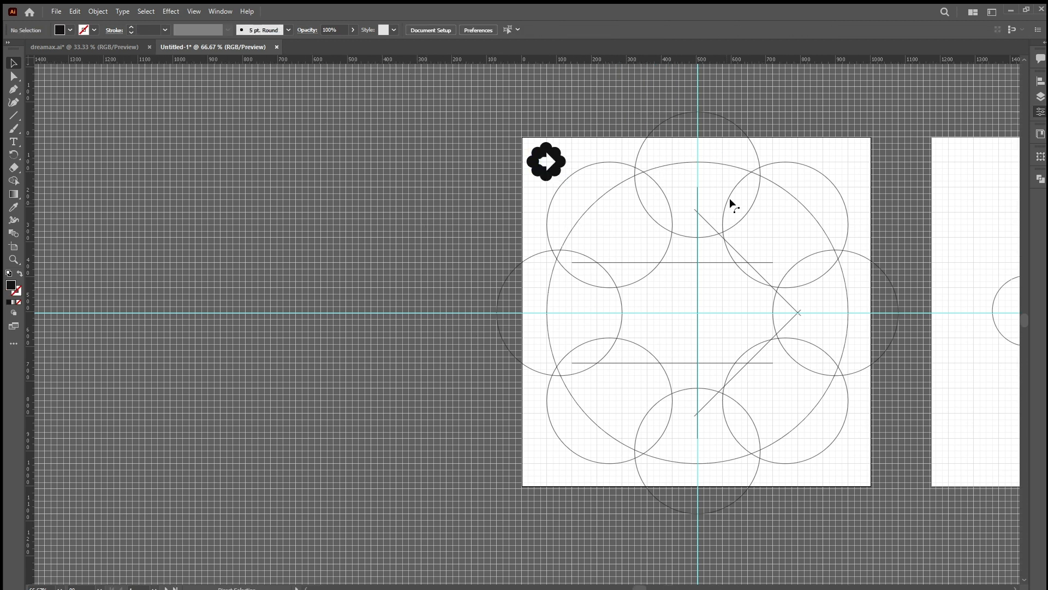
{"action": "scroll", "coordinate": [651, 288], "scroll_direction": "left", "scroll_amount": 1}
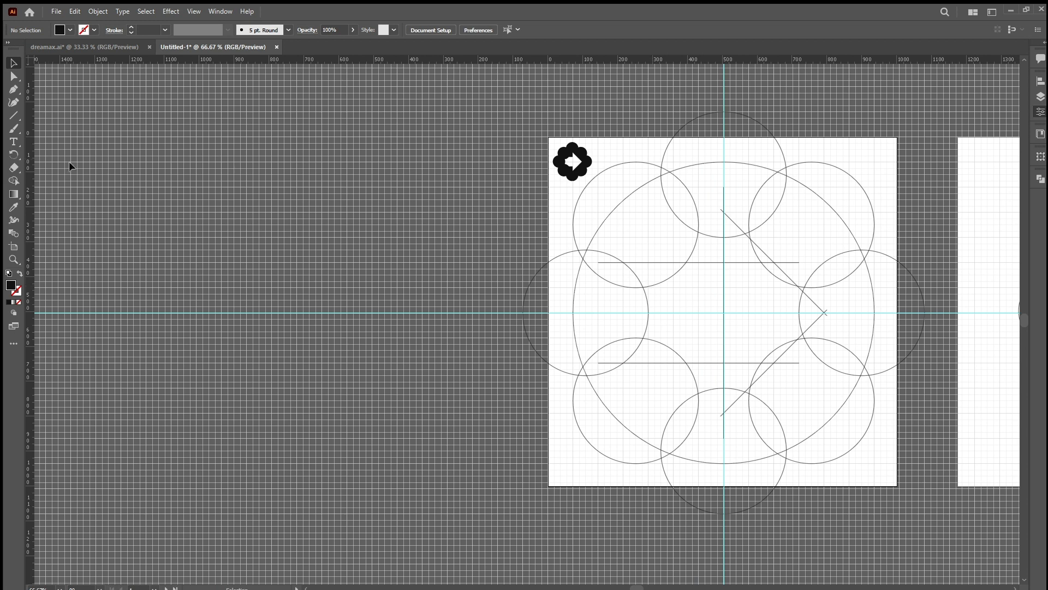
{"action": "left_click", "coordinate": [13, 246]}
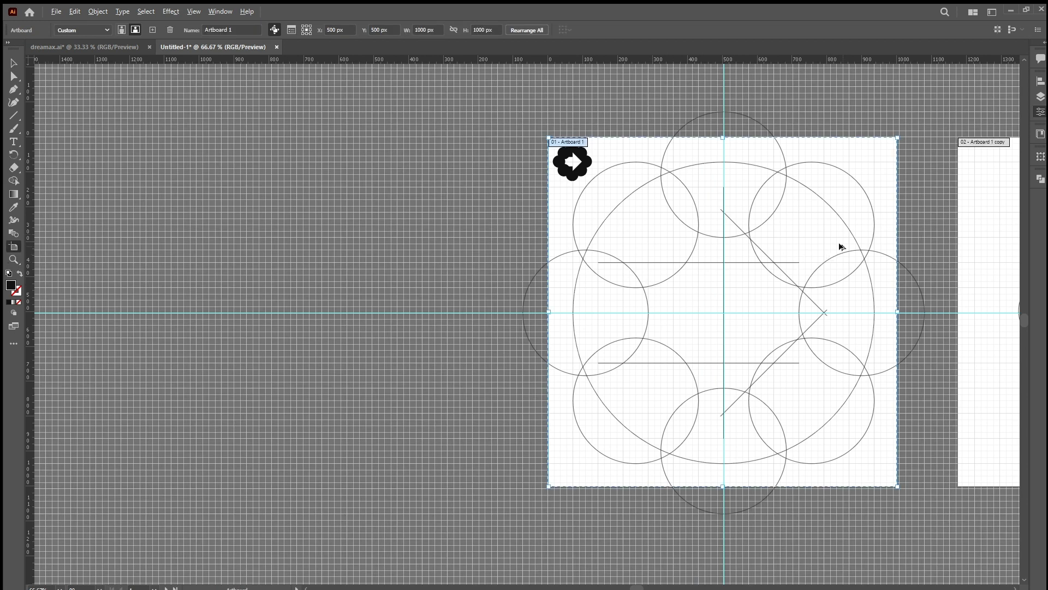
{"action": "left_click_drag", "start_coordinate": [840, 244], "coordinate": [405, 225]}
{"action": "key", "text": "v"}
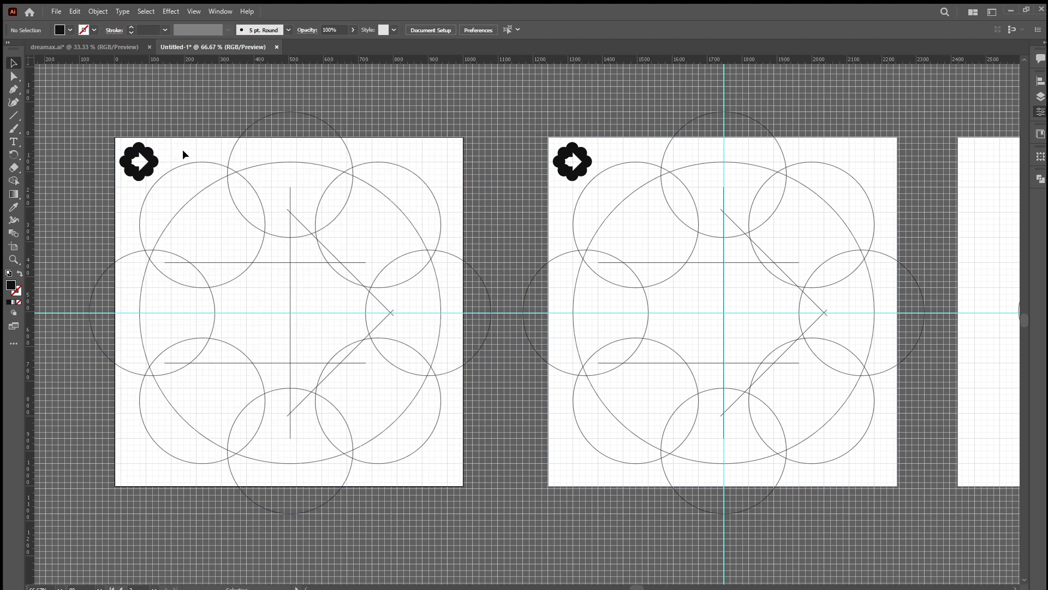
{"action": "key", "text": "ctrl+0"}
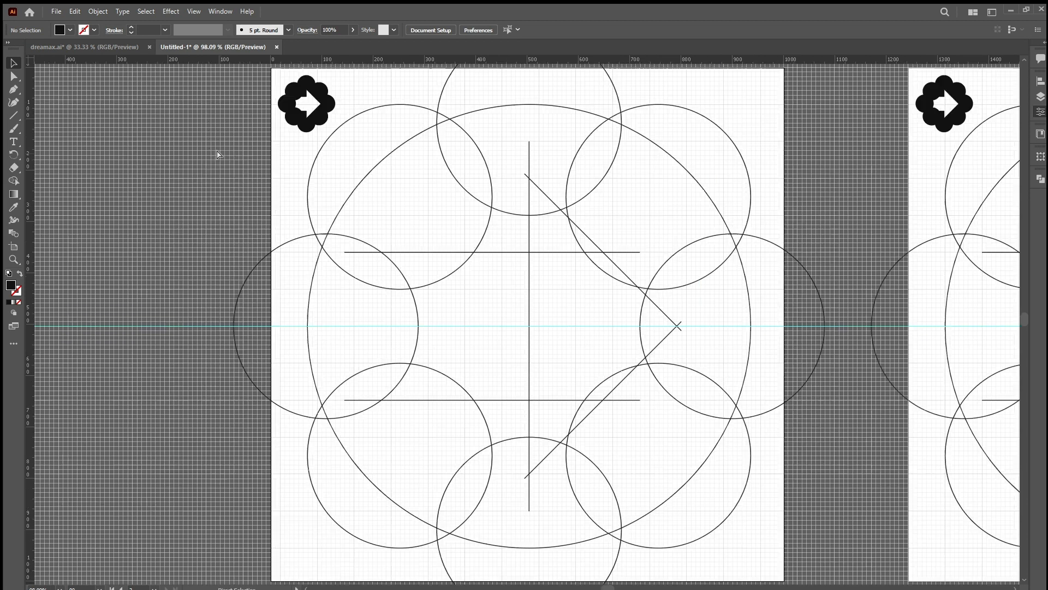
Step: Scale the left artboard's circles and construction lines proportionally about their centre to a height of 470 px, leaving out the small logo
{"action": "scroll", "coordinate": [367, 137], "scroll_direction": "down", "scroll_amount": 1}
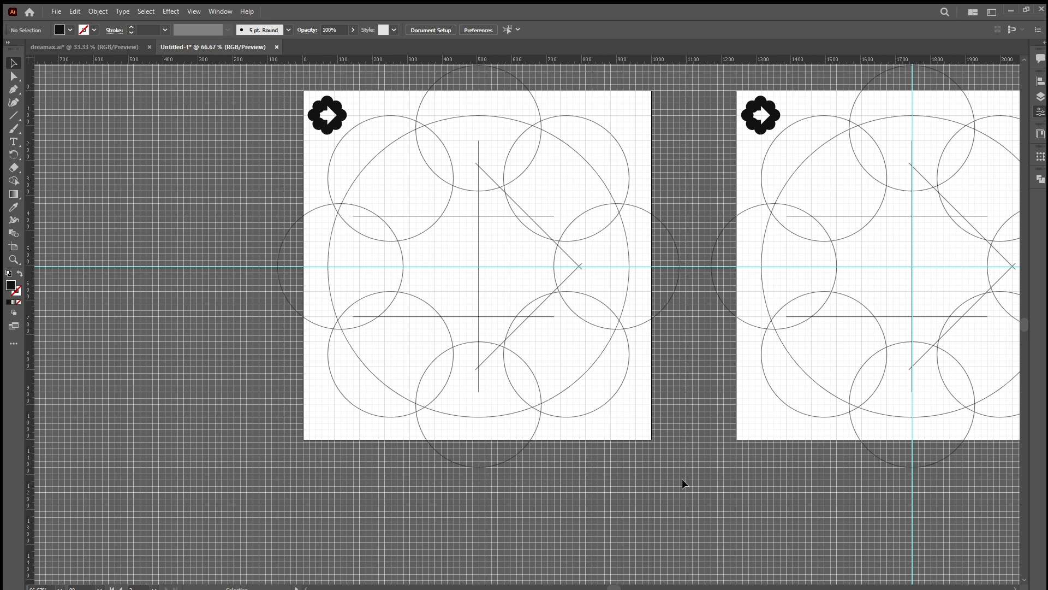
{"action": "left_click_drag", "start_coordinate": [682, 478], "coordinate": [381, 112]}
{"action": "left_click", "coordinate": [337, 115], "text": "shift"}
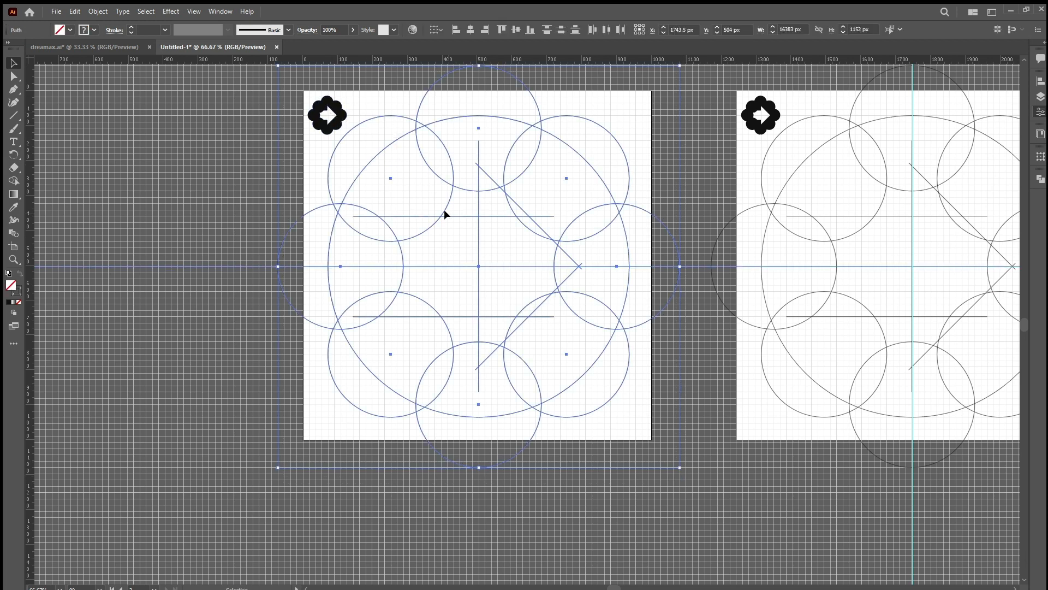
{"action": "key", "text": "a"}
{"action": "scroll", "coordinate": [445, 214], "scroll_direction": "up", "scroll_amount": 3}
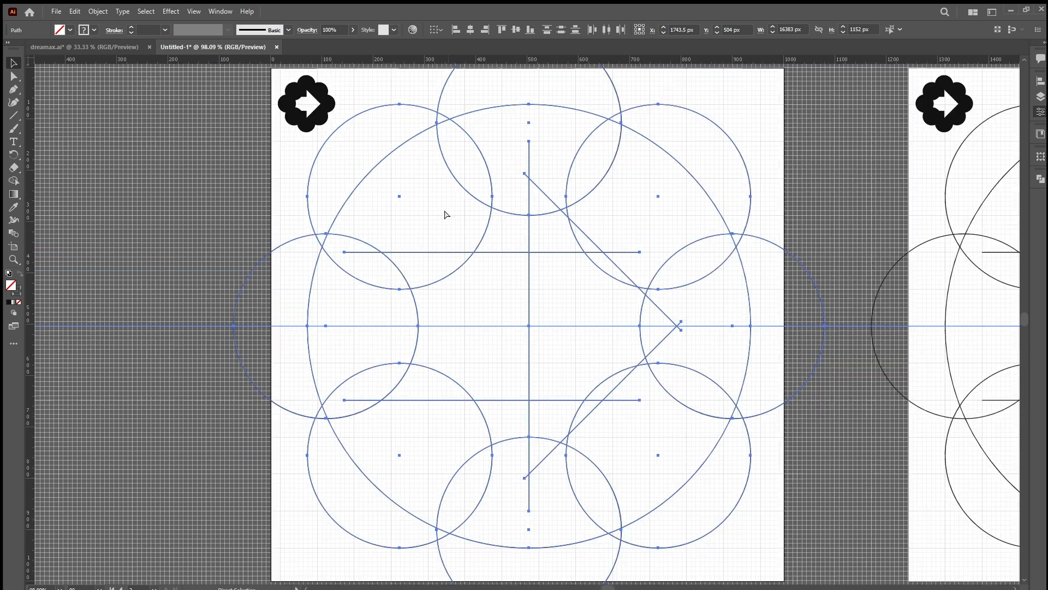
{"action": "key", "text": "v"}
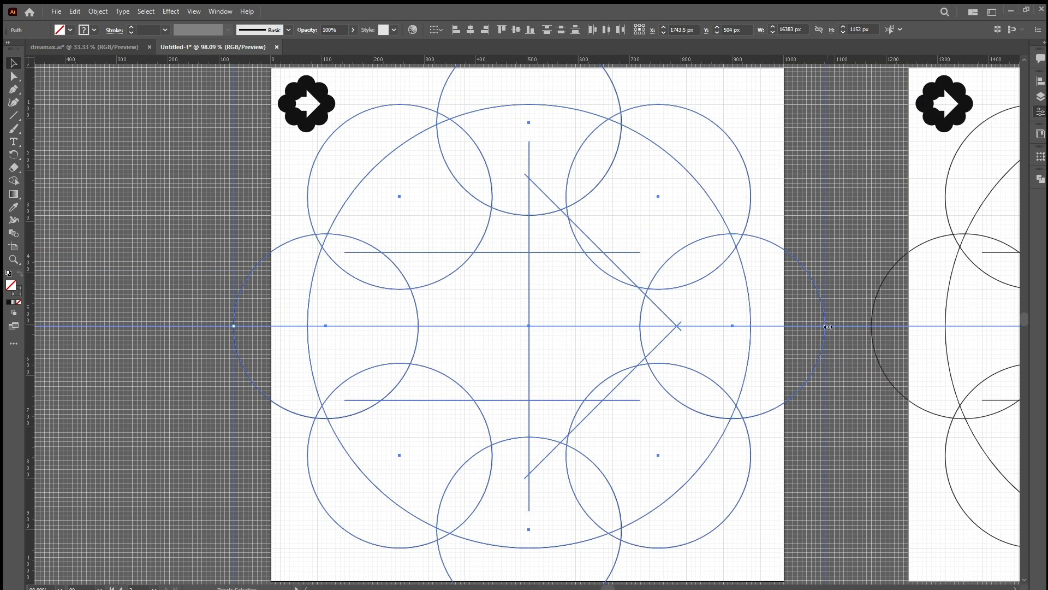
{"action": "left_click_drag", "start_coordinate": [825, 326], "coordinate": [651, 329]}
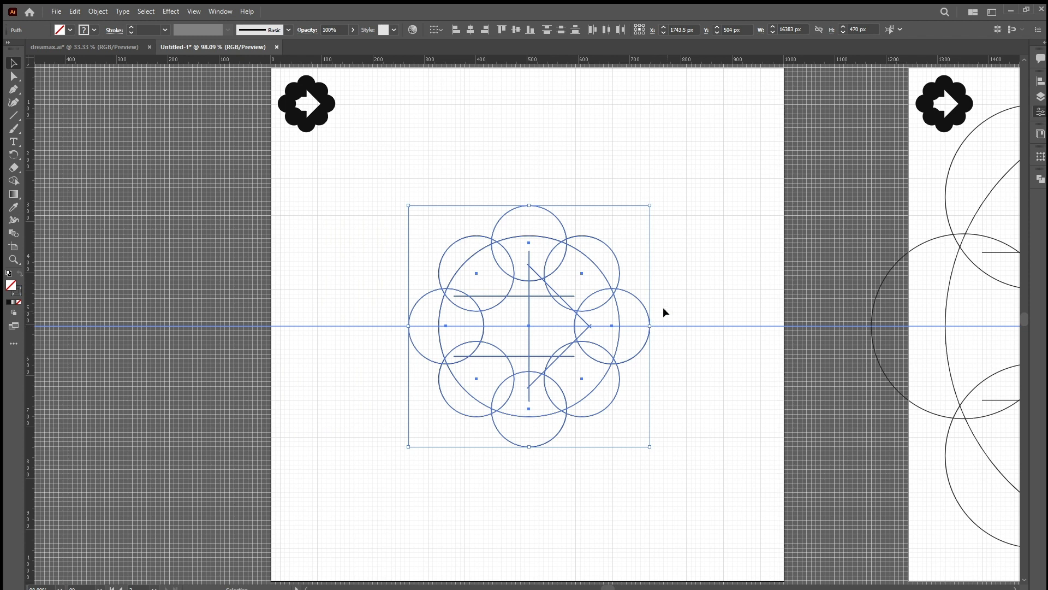
{"action": "left_click", "coordinate": [702, 297]}
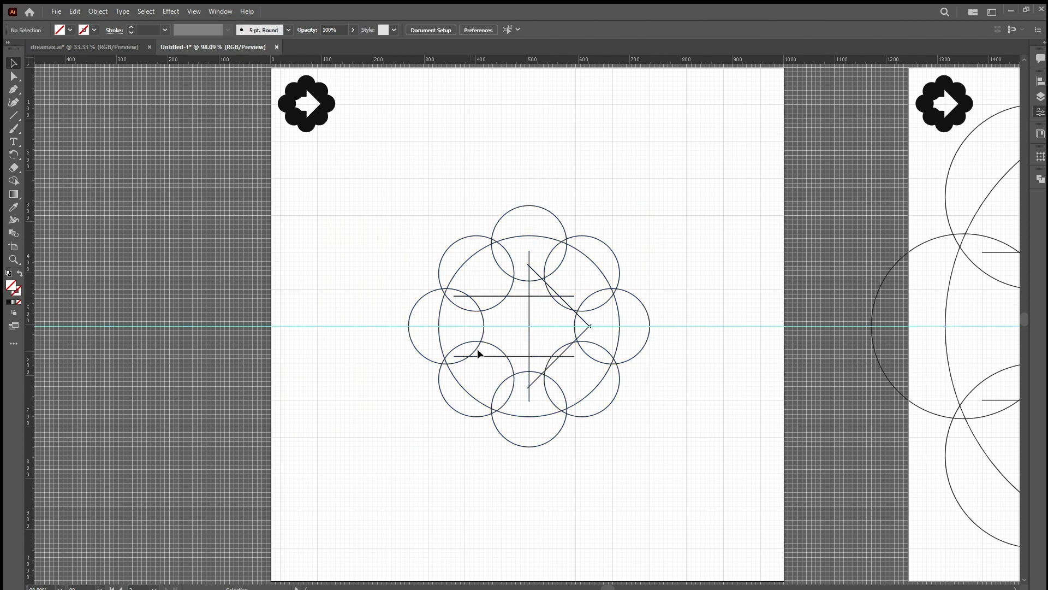
Step: Select all the scaled circles and construction lines and activate Shape Builder
{"action": "key", "text": "ctrl+plus"}
{"action": "key", "text": "ctrl+plus"}
{"action": "key", "text": "ctrl+plus"}
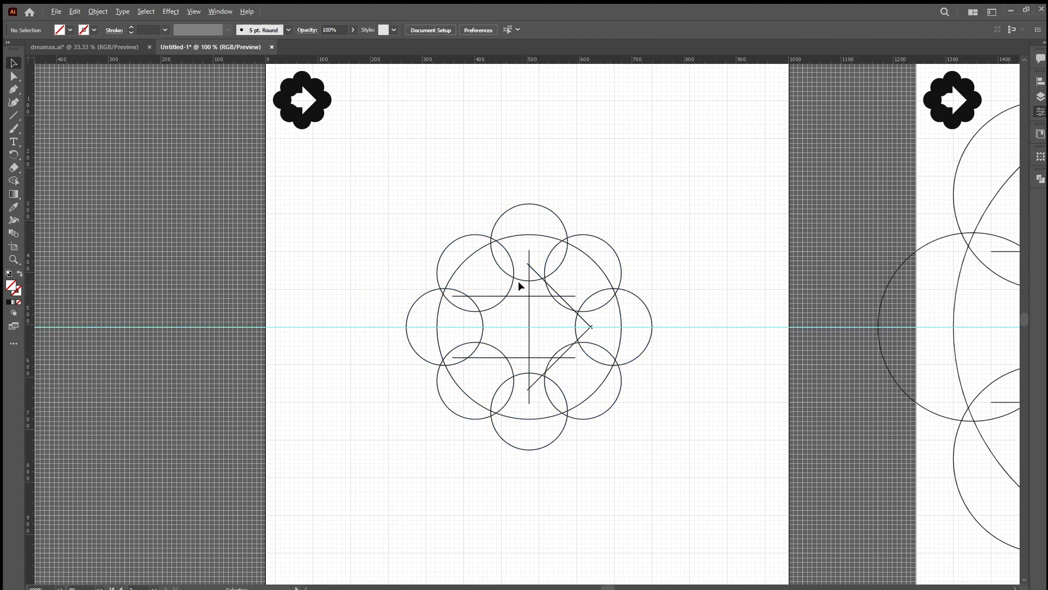
{"action": "scroll", "coordinate": [519, 285], "scroll_direction": "down", "scroll_amount": 1}
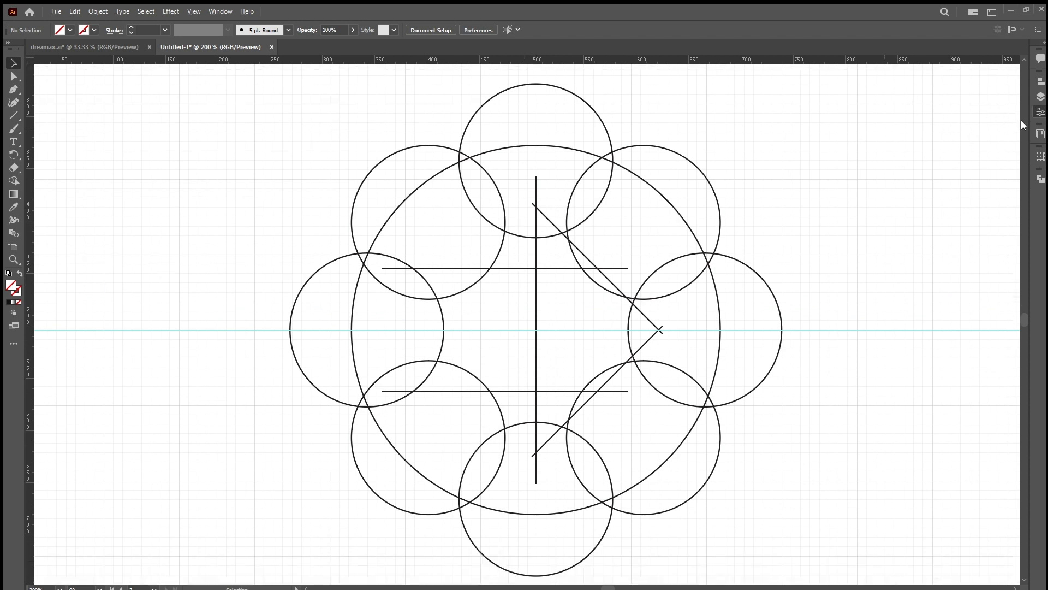
{"action": "scroll", "coordinate": [516, 331], "scroll_direction": "down", "scroll_amount": 1}
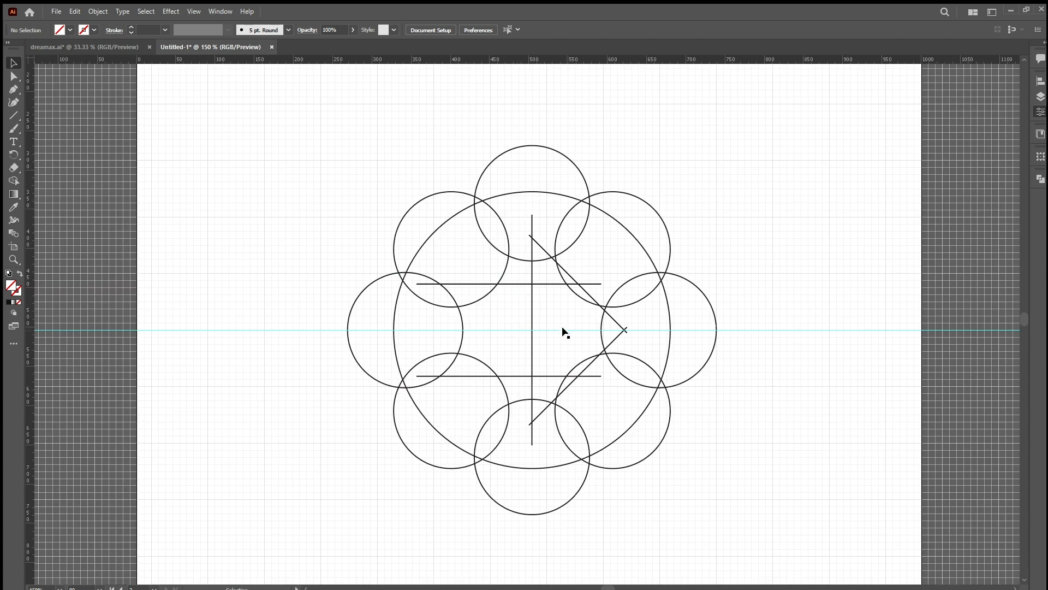
{"action": "left_click_drag", "start_coordinate": [561, 331], "coordinate": [538, 61]}
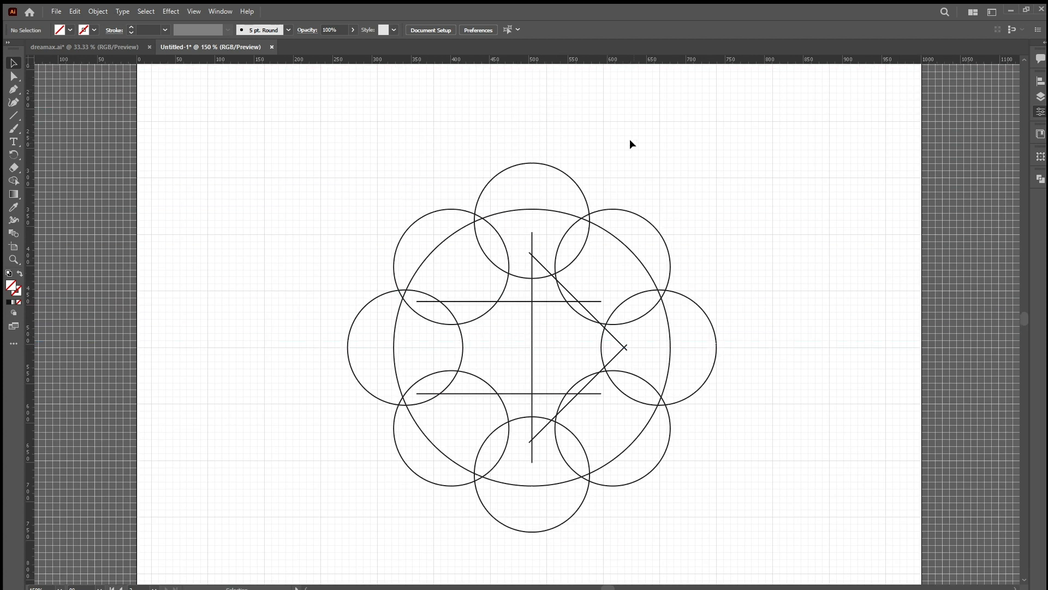
{"action": "scroll", "coordinate": [528, 268], "scroll_direction": "down", "scroll_amount": 1}
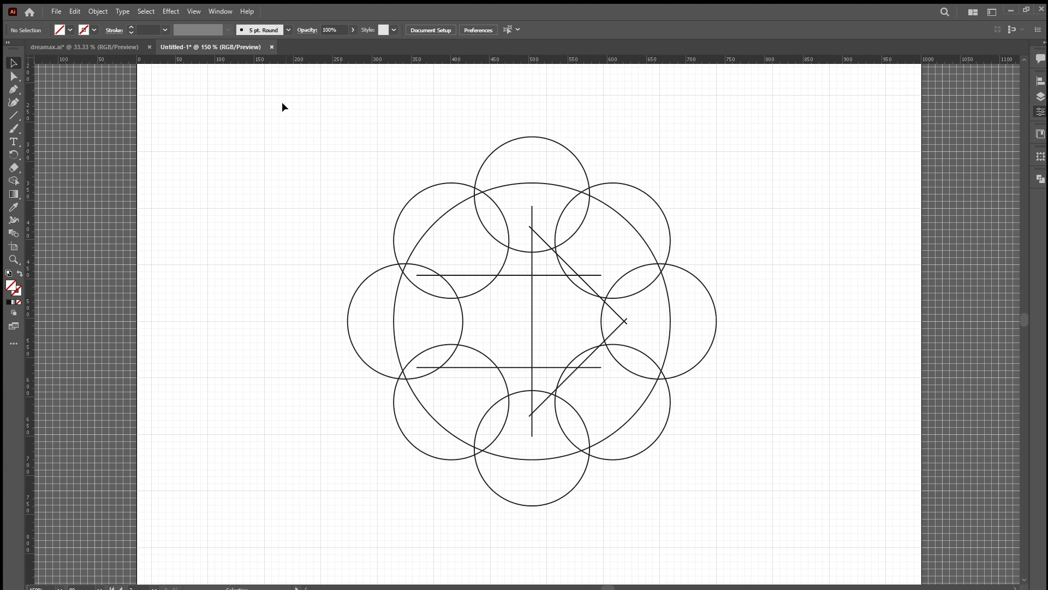
{"action": "left_click_drag", "start_coordinate": [311, 92], "coordinate": [751, 546]}
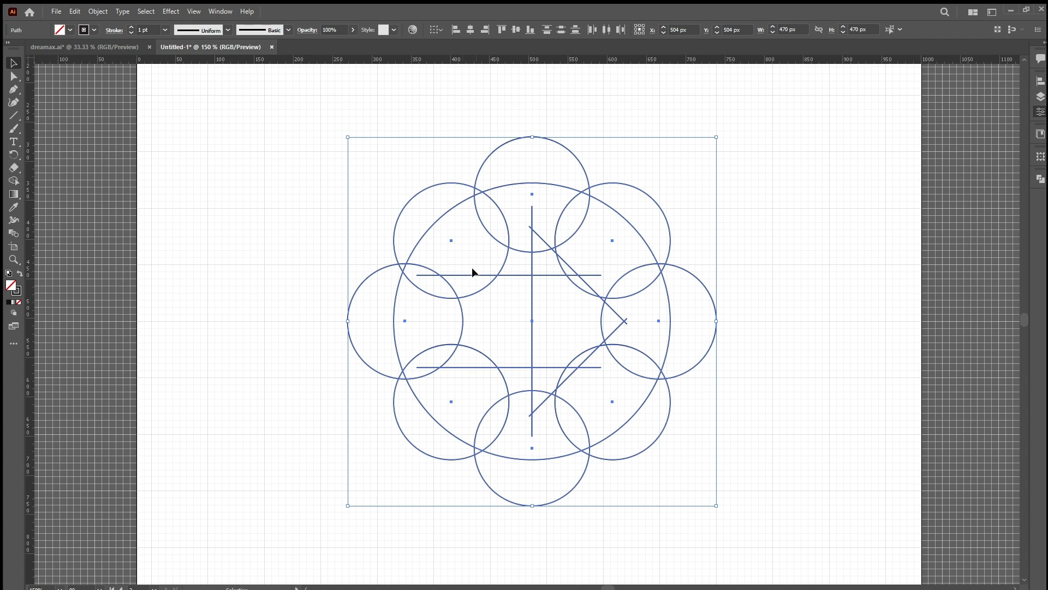
{"action": "left_click", "coordinate": [11, 182]}
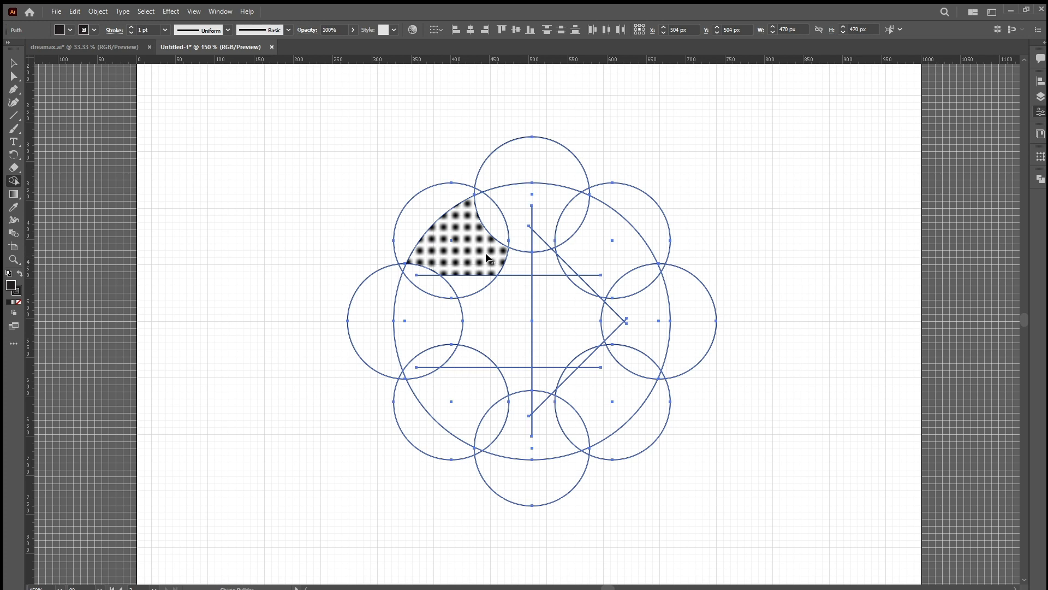
Step: Try merging the upper-left and top petal regions with a black fill, undo it, and set the fill to none
{"action": "mouse_move", "coordinate": [489, 256]}
{"action": "left_mouse_down"}
{"action": "mouse_move", "coordinate": [413, 211]}
{"action": "mouse_move", "coordinate": [540, 194]}
{"action": "mouse_move", "coordinate": [549, 224]}
{"action": "left_mouse_up"}
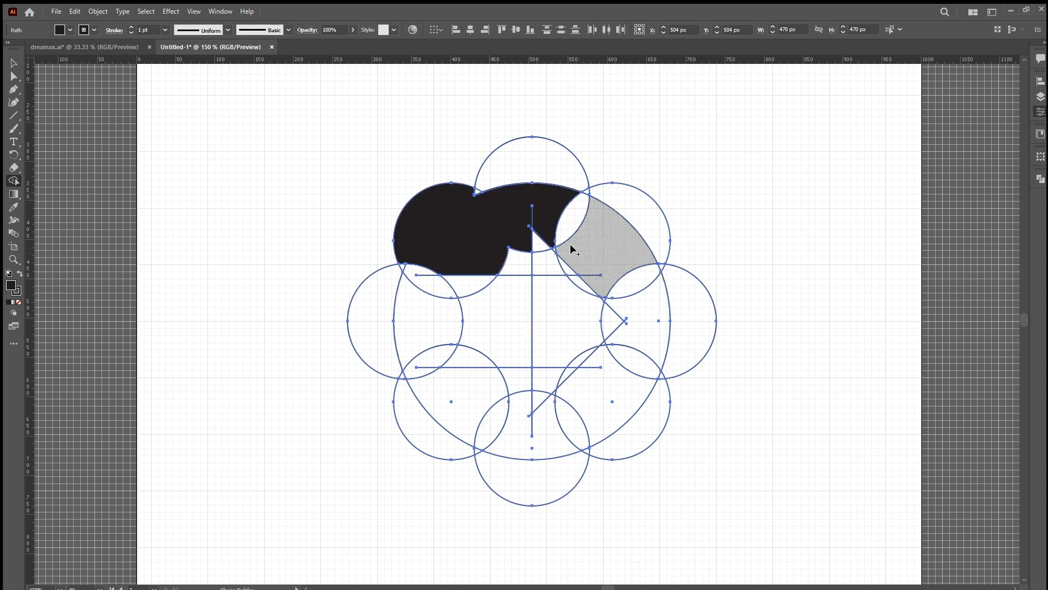
{"action": "key", "text": "ctrl+z"}
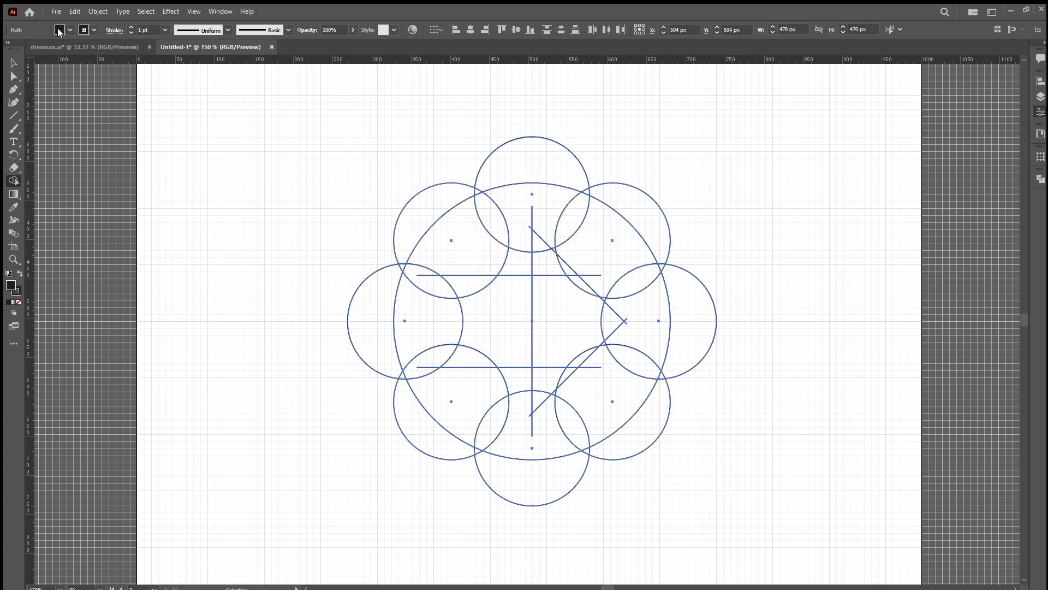
{"action": "key", "text": "ctrl+a"}
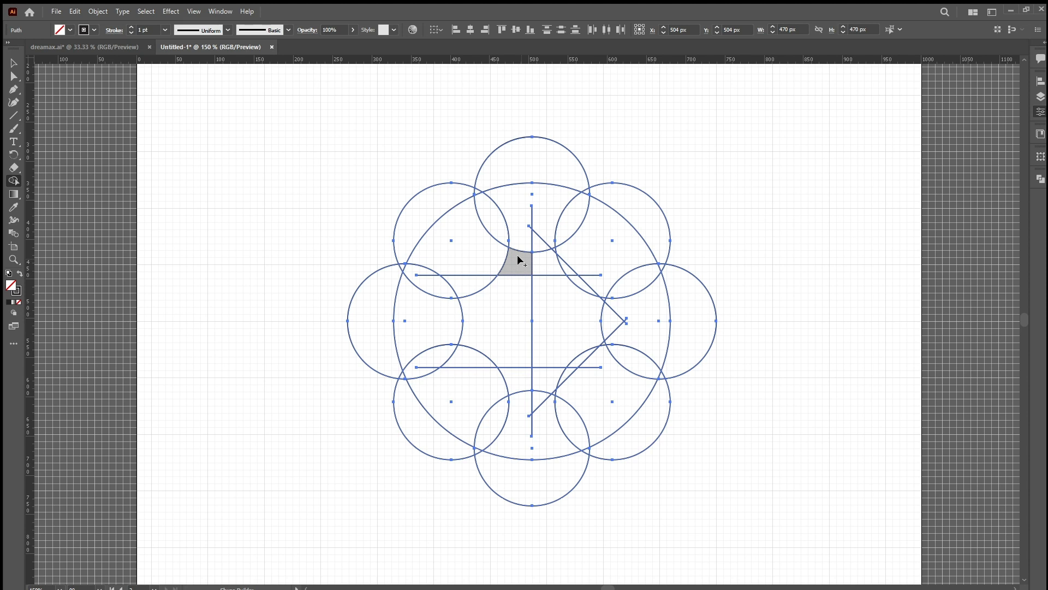
Step: Merge the upper-left and top petals with the ring regions surrounding the arrow outline using Shape Builder
{"action": "key", "text": "ctrl"}
{"action": "mouse_move", "coordinate": [516, 263]}
{"action": "left_mouse_down"}
{"action": "mouse_move", "coordinate": [484, 248]}
{"action": "mouse_move", "coordinate": [512, 208]}
{"action": "mouse_move", "coordinate": [529, 243]}
{"action": "mouse_move", "coordinate": [557, 259]}
{"action": "left_mouse_up"}
{"action": "mouse_move", "coordinate": [520, 253]}
{"action": "left_mouse_down"}
{"action": "mouse_move", "coordinate": [589, 247]}
{"action": "mouse_move", "coordinate": [522, 212]}
{"action": "mouse_move", "coordinate": [589, 194]}
{"action": "mouse_move", "coordinate": [562, 177]}
{"action": "mouse_move", "coordinate": [481, 180]}
{"action": "mouse_move", "coordinate": [454, 200]}
{"action": "left_mouse_up"}
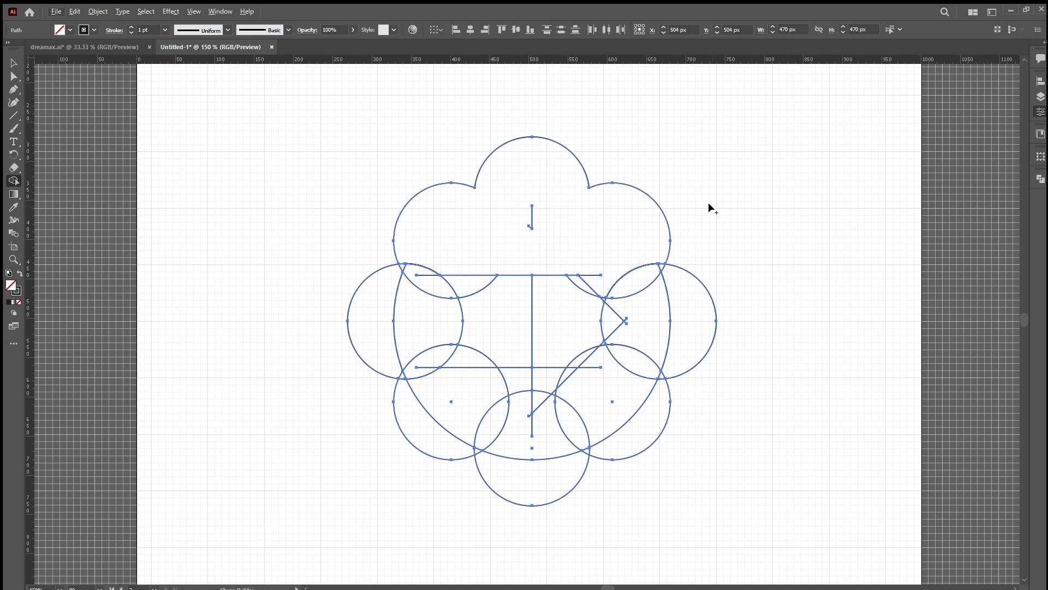
{"action": "key", "text": "alt"}
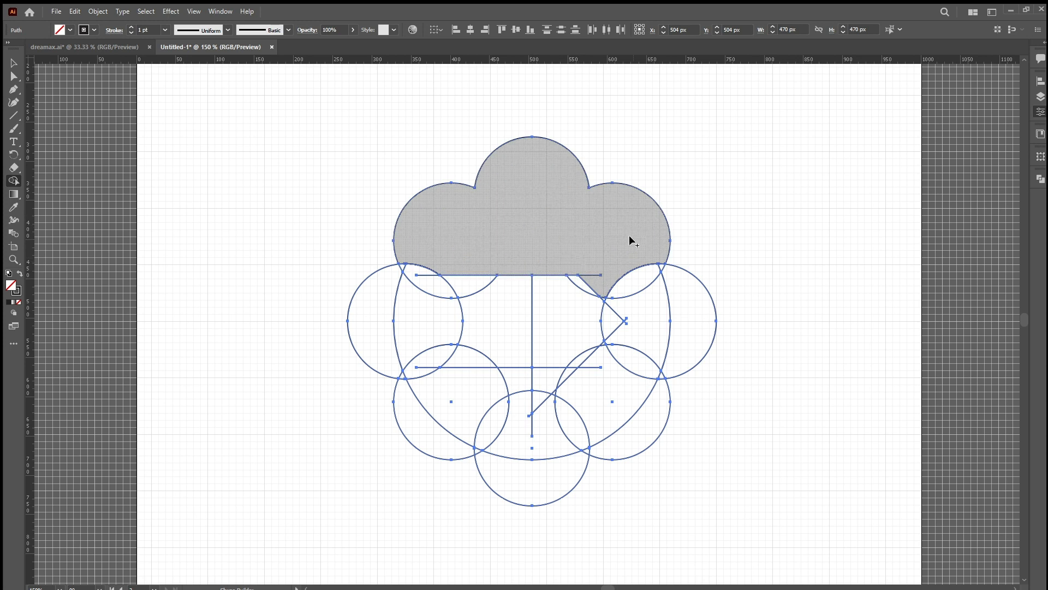
{"action": "mouse_move", "coordinate": [630, 239]}
{"action": "left_mouse_down"}
{"action": "mouse_move", "coordinate": [657, 269]}
{"action": "mouse_move", "coordinate": [662, 351]}
{"action": "mouse_move", "coordinate": [651, 397]}
{"action": "mouse_move", "coordinate": [639, 337]}
{"action": "mouse_move", "coordinate": [660, 306]}
{"action": "left_mouse_up"}
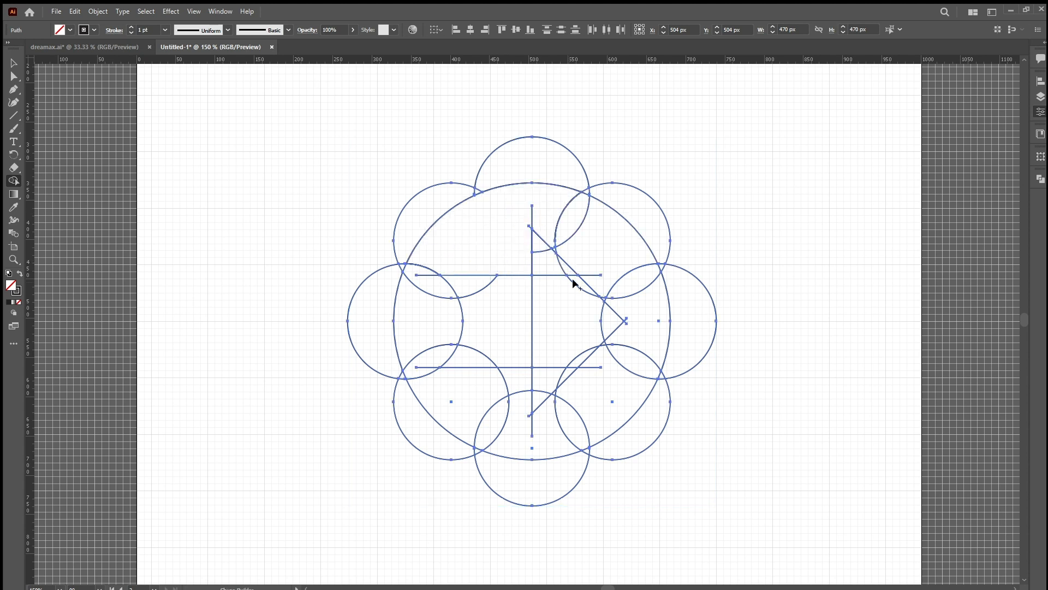
{"action": "mouse_move", "coordinate": [627, 306]}
{"action": "left_mouse_down"}
{"action": "mouse_move", "coordinate": [524, 206]}
{"action": "mouse_move", "coordinate": [553, 245]}
{"action": "mouse_move", "coordinate": [601, 235]}
{"action": "mouse_move", "coordinate": [533, 169]}
{"action": "mouse_move", "coordinate": [459, 213]}
{"action": "mouse_move", "coordinate": [476, 189]}
{"action": "mouse_move", "coordinate": [441, 245]}
{"action": "left_mouse_up"}
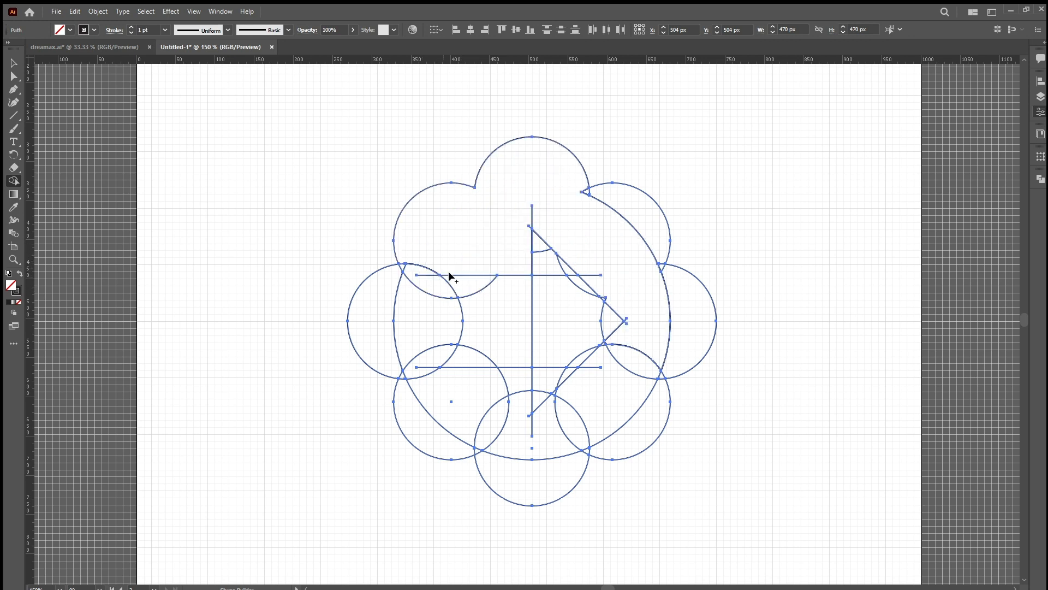
{"action": "mouse_move", "coordinate": [451, 285]}
{"action": "left_mouse_down"}
{"action": "mouse_move", "coordinate": [484, 257]}
{"action": "mouse_move", "coordinate": [438, 363]}
{"action": "mouse_move", "coordinate": [484, 377]}
{"action": "mouse_move", "coordinate": [497, 400]}
{"action": "mouse_move", "coordinate": [522, 383]}
{"action": "mouse_move", "coordinate": [516, 377]}
{"action": "mouse_move", "coordinate": [538, 438]}
{"action": "mouse_move", "coordinate": [635, 334]}
{"action": "left_mouse_up"}
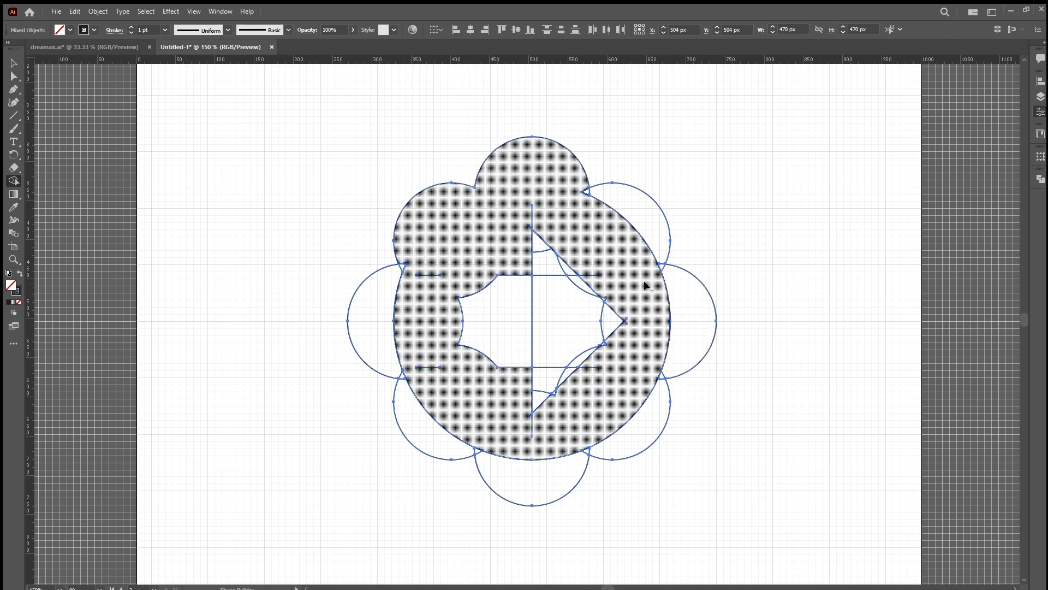
Step: Merge the sliver beside the arrowhead and all remaining outer petals into the ring to form one flower shape
{"action": "scroll", "coordinate": [550, 392], "scroll_direction": "up", "scroll_amount": 2}
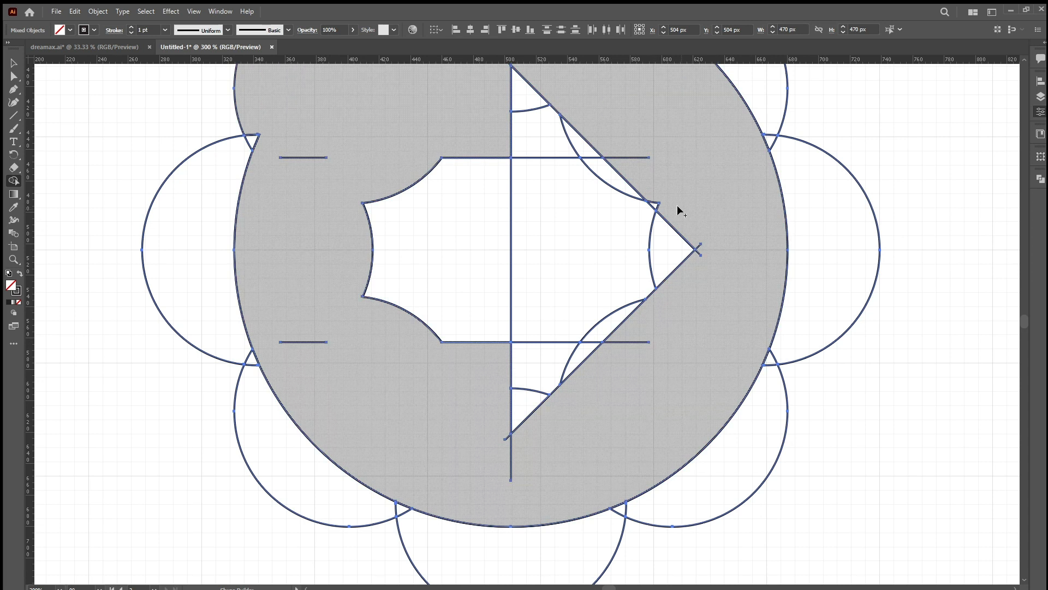
{"action": "left_click", "coordinate": [654, 205]}
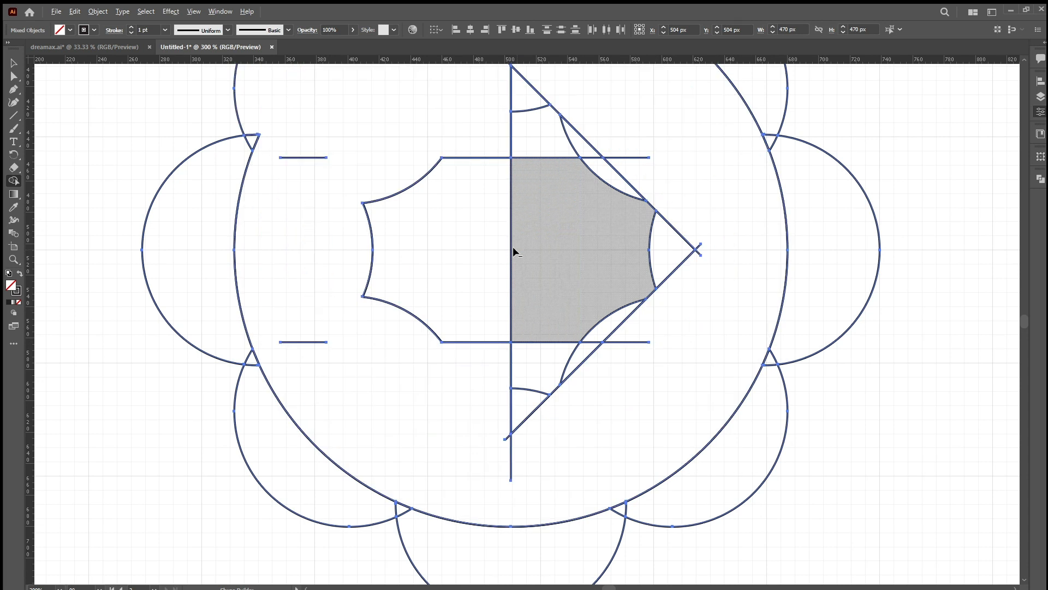
{"action": "scroll", "coordinate": [513, 252], "scroll_direction": "down", "scroll_amount": 1}
{"action": "scroll", "coordinate": [513, 251], "scroll_direction": "up", "scroll_amount": 2}
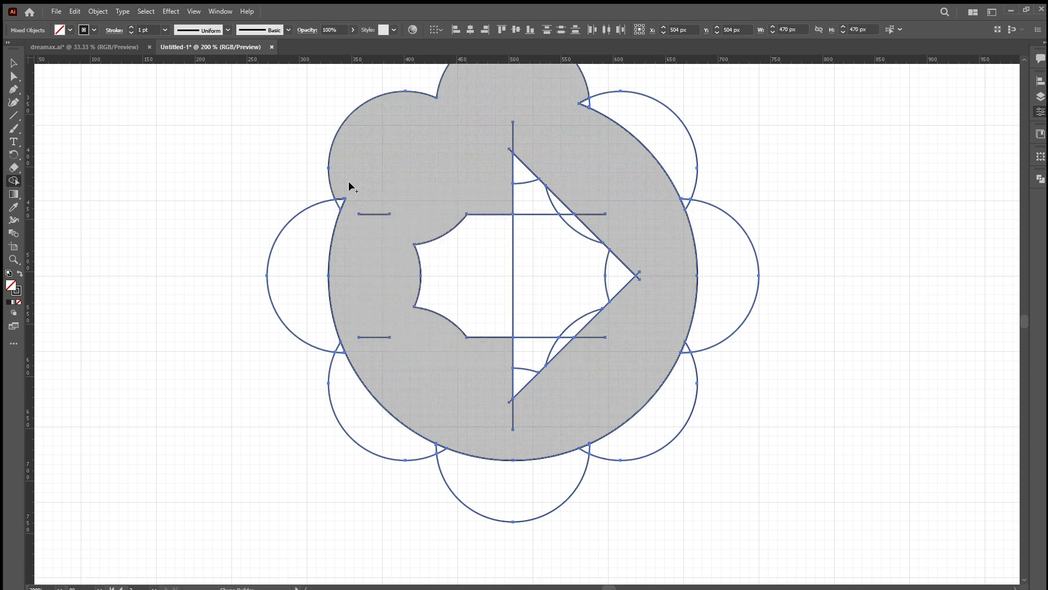
{"action": "mouse_move", "coordinate": [350, 186]}
{"action": "left_mouse_down"}
{"action": "mouse_move", "coordinate": [323, 255]}
{"action": "mouse_move", "coordinate": [340, 357]}
{"action": "mouse_move", "coordinate": [480, 470]}
{"action": "left_mouse_up"}
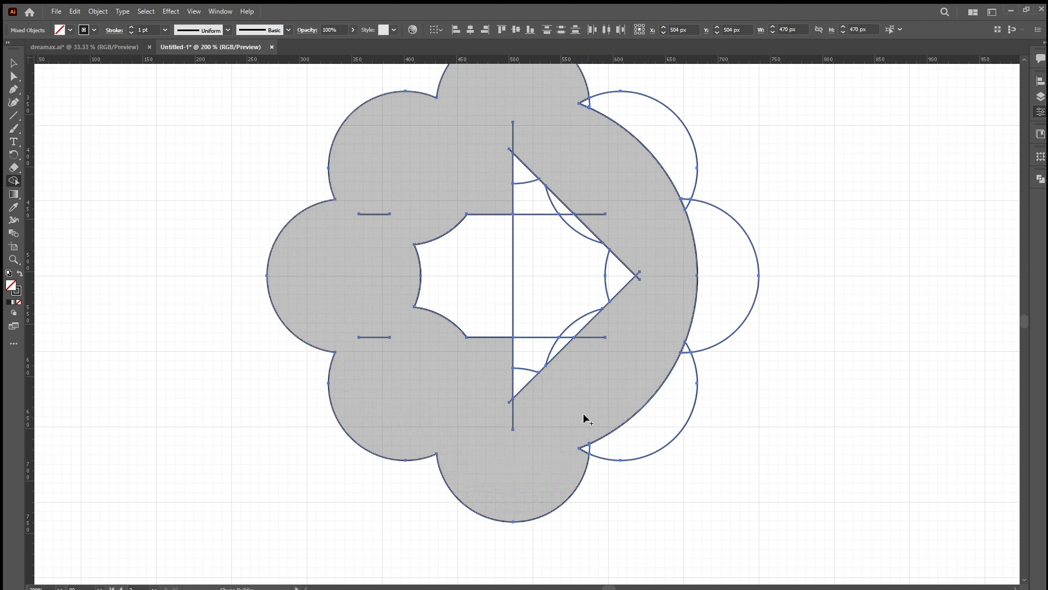
{"action": "mouse_move", "coordinate": [584, 418]}
{"action": "left_mouse_down"}
{"action": "mouse_move", "coordinate": [582, 449]}
{"action": "mouse_move", "coordinate": [641, 425]}
{"action": "mouse_move", "coordinate": [676, 364]}
{"action": "mouse_move", "coordinate": [701, 293]}
{"action": "mouse_move", "coordinate": [677, 174]}
{"action": "left_mouse_up"}
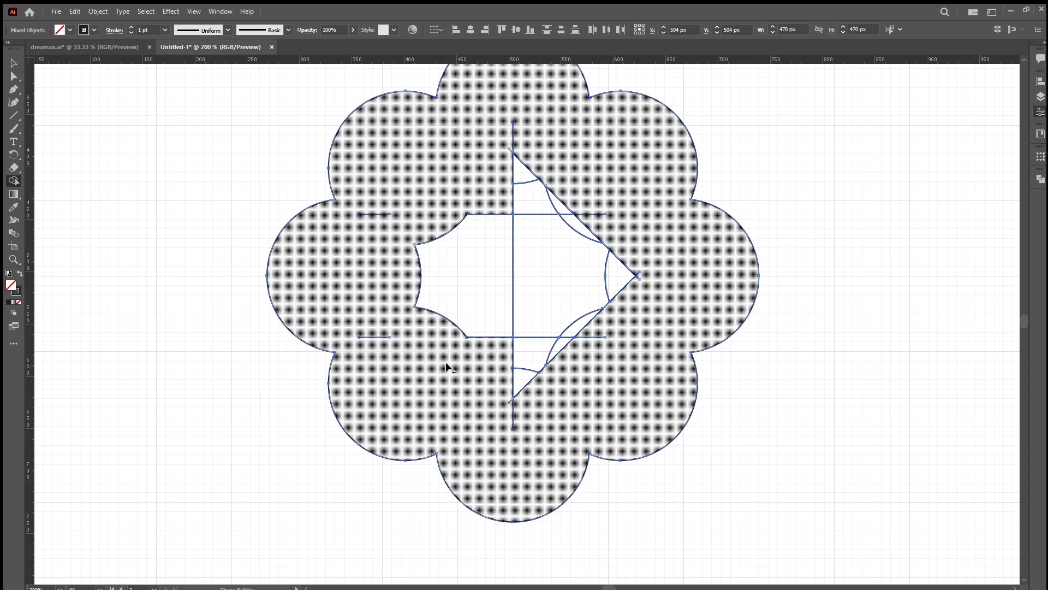
{"action": "scroll", "coordinate": [447, 367], "scroll_direction": "up", "scroll_amount": 1}
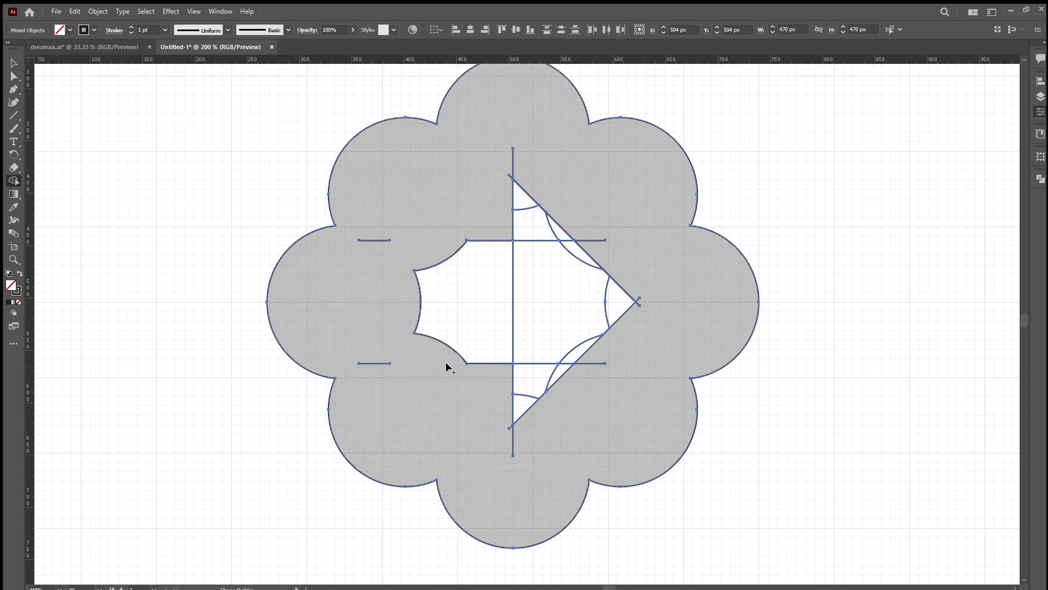
{"action": "scroll", "coordinate": [448, 368], "scroll_direction": "up", "scroll_amount": 1}
{"action": "scroll", "coordinate": [447, 367], "scroll_direction": "up", "scroll_amount": 1}
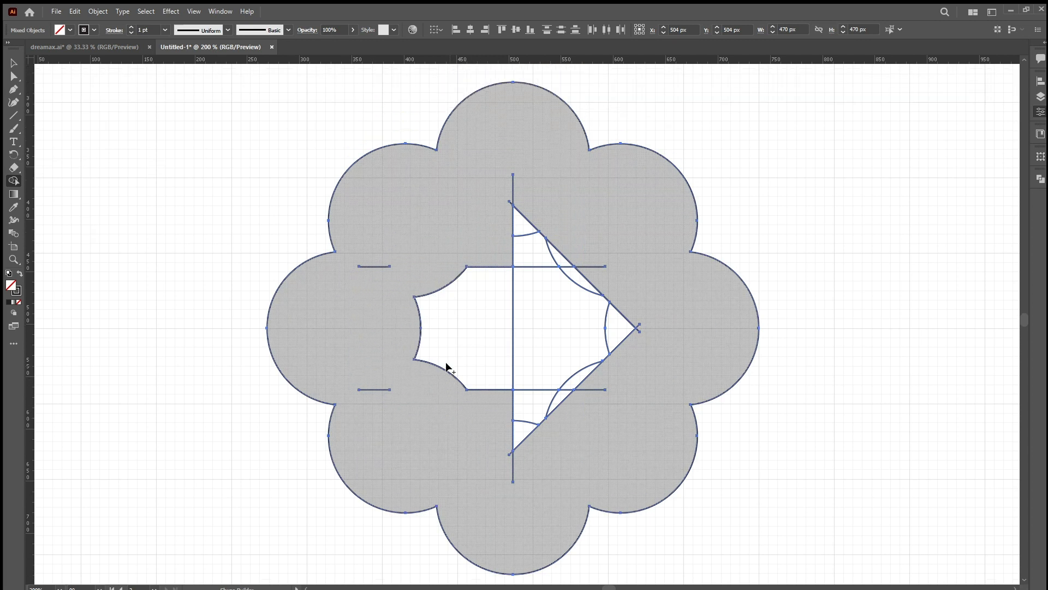
{"action": "mouse_move", "coordinate": [516, 436]}
{"action": "left_mouse_down"}
{"action": "mouse_move", "coordinate": [538, 347]}
{"action": "mouse_move", "coordinate": [524, 362]}
{"action": "mouse_move", "coordinate": [510, 358]}
{"action": "mouse_move", "coordinate": [510, 334]}
{"action": "mouse_move", "coordinate": [508, 348]}
{"action": "left_mouse_up"}
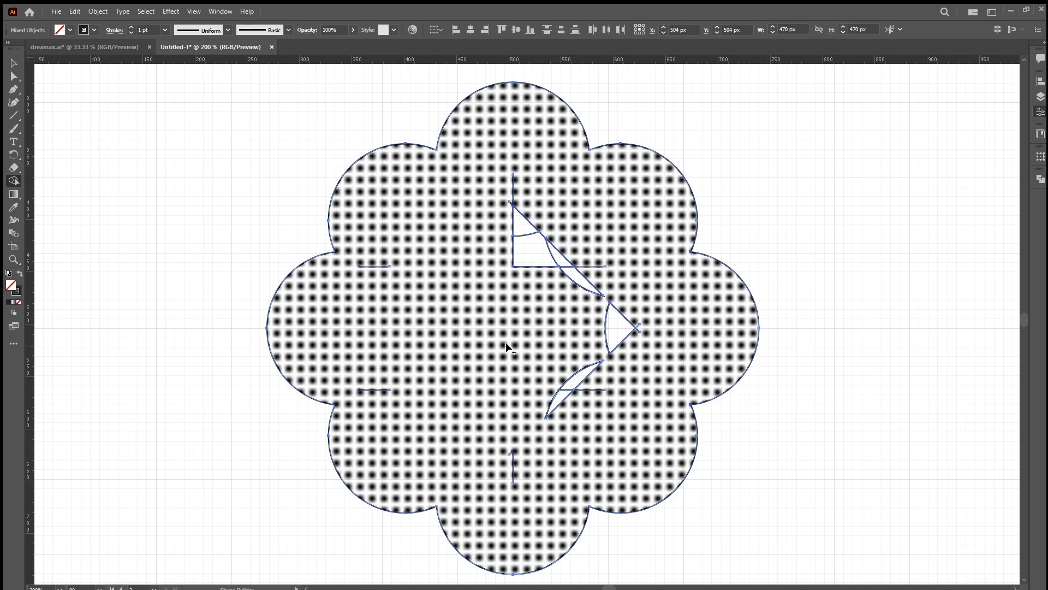
{"action": "left_click", "coordinate": [508, 348], "text": "alt"}
Step: Merge the shaft, arrowhead and sliver regions inside the construction lines into a single arrow shape with Shape Builder
{"action": "left_click_drag", "start_coordinate": [519, 435], "coordinate": [529, 355]}
{"action": "scroll", "coordinate": [516, 327], "scroll_direction": "up", "scroll_amount": 1}
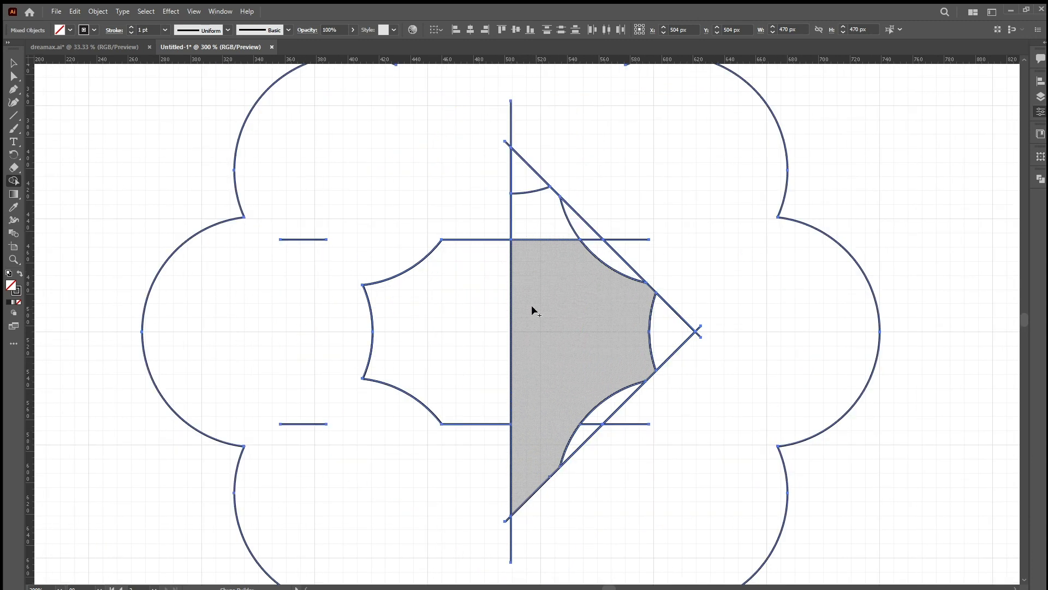
{"action": "mouse_move", "coordinate": [519, 407]}
{"action": "left_mouse_down"}
{"action": "mouse_move", "coordinate": [471, 400]}
{"action": "mouse_move", "coordinate": [419, 321]}
{"action": "mouse_move", "coordinate": [476, 302]}
{"action": "mouse_move", "coordinate": [471, 280]}
{"action": "mouse_move", "coordinate": [531, 269]}
{"action": "mouse_move", "coordinate": [524, 306]}
{"action": "mouse_move", "coordinate": [495, 312]}
{"action": "mouse_move", "coordinate": [541, 345]}
{"action": "mouse_move", "coordinate": [548, 323]}
{"action": "left_mouse_up"}
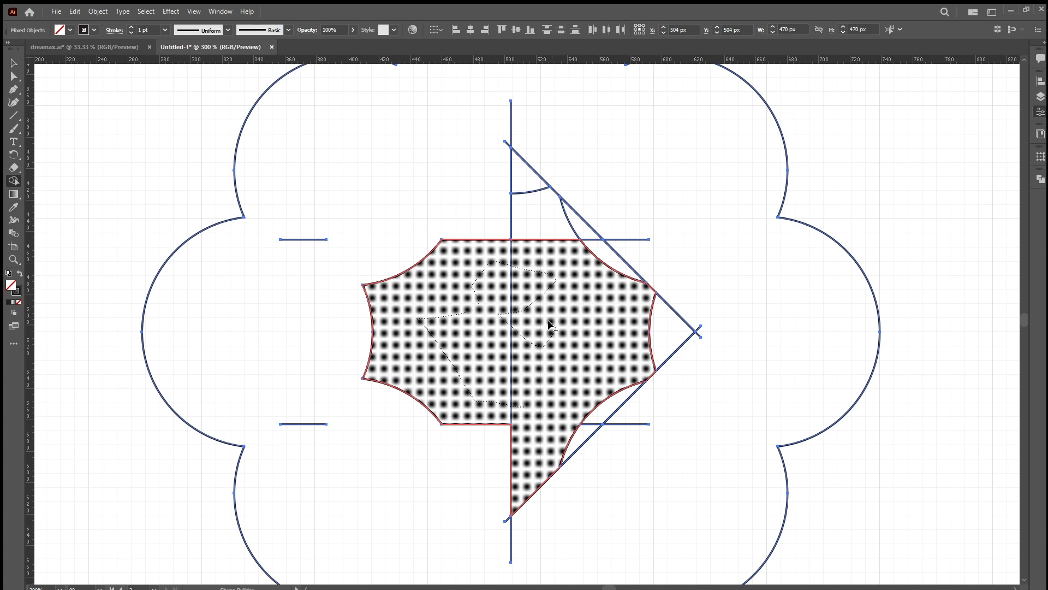
{"action": "left_click_drag", "start_coordinate": [548, 323], "coordinate": [549, 323]}
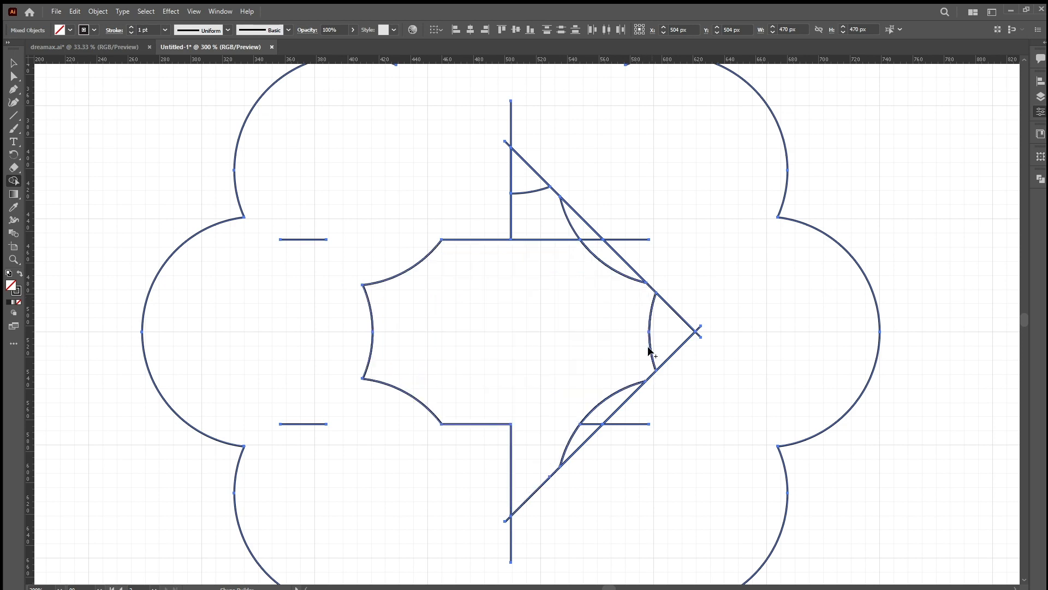
{"action": "left_click_drag", "start_coordinate": [480, 248], "coordinate": [480, 216]}
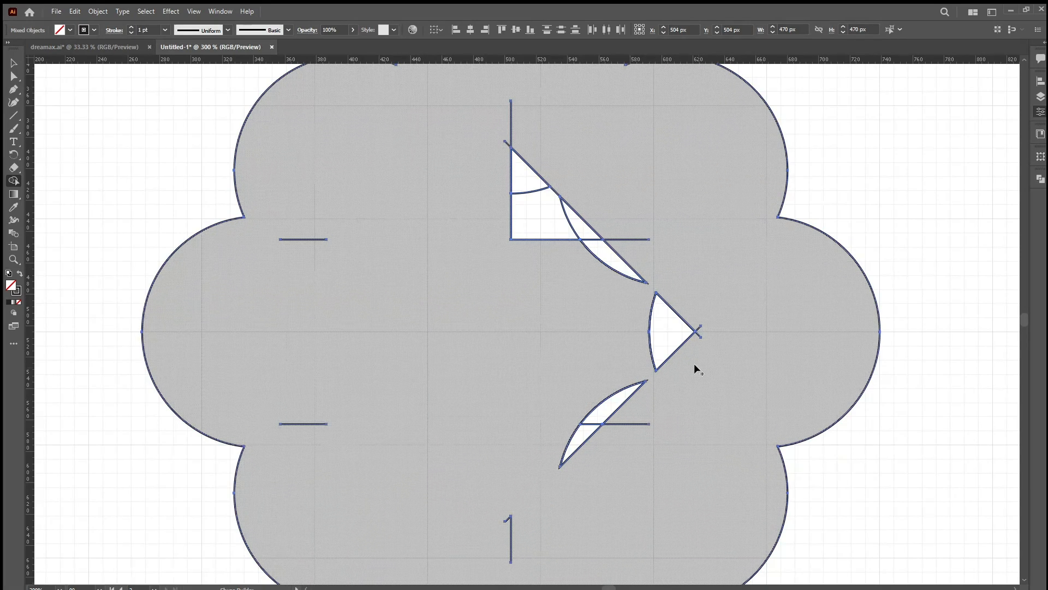
{"action": "key", "text": "ctrl+z"}
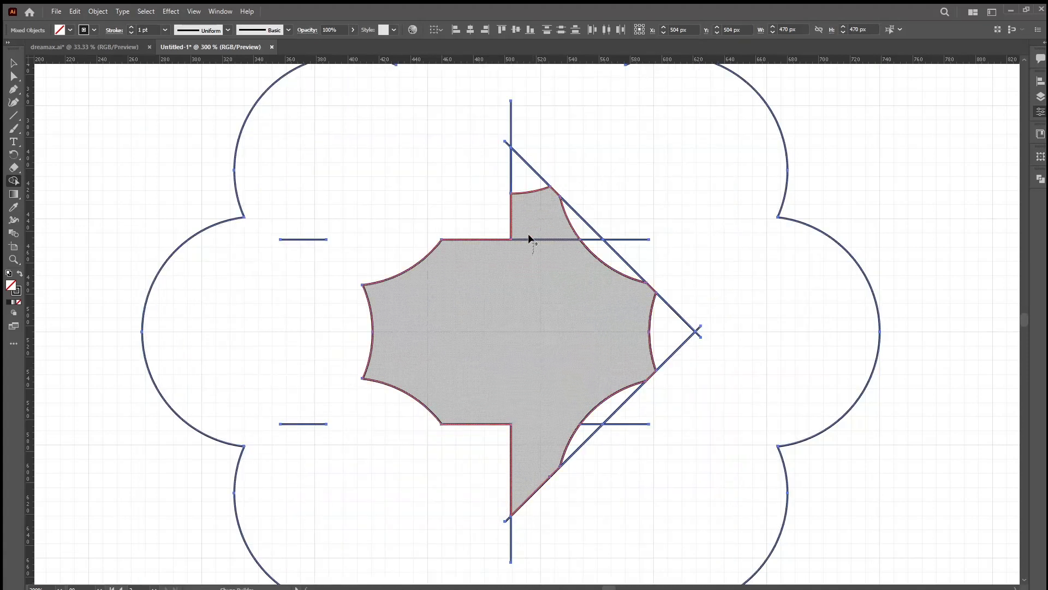
{"action": "mouse_move", "coordinate": [529, 239]}
{"action": "left_mouse_down"}
{"action": "mouse_move", "coordinate": [519, 179]}
{"action": "mouse_move", "coordinate": [662, 326]}
{"action": "mouse_move", "coordinate": [566, 445]}
{"action": "left_mouse_up"}
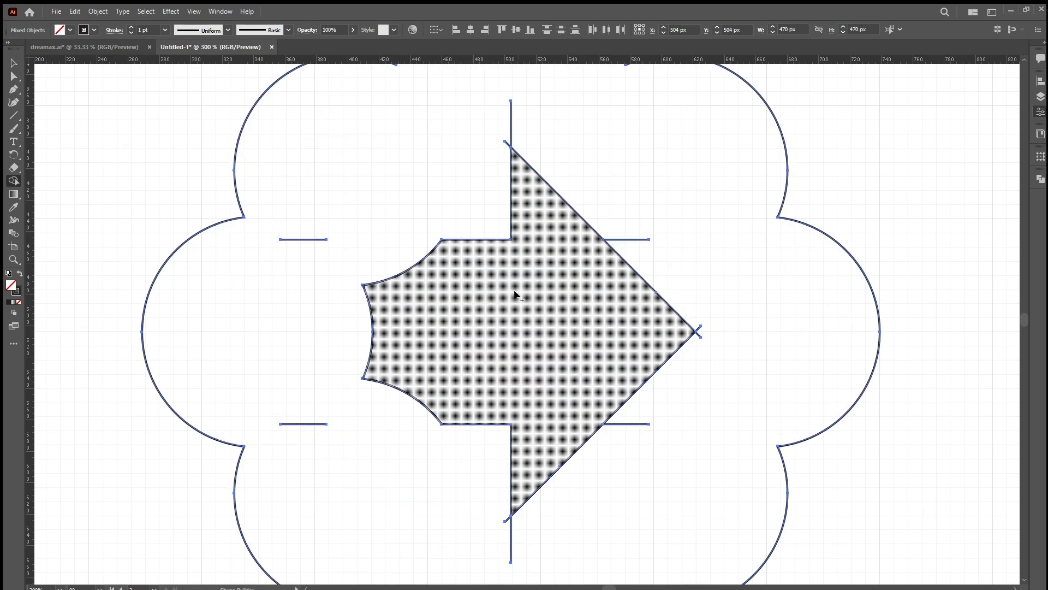
Step: Fill the merged flower region around the arrow with black using Shape Builder, leaving the arrow unfilled
{"action": "mouse_move", "coordinate": [621, 308]}
{"action": "left_mouse_down"}
{"action": "mouse_move", "coordinate": [543, 229]}
{"action": "mouse_move", "coordinate": [546, 240]}
{"action": "left_mouse_up"}
{"action": "scroll", "coordinate": [502, 317], "scroll_direction": "down", "scroll_amount": 1}
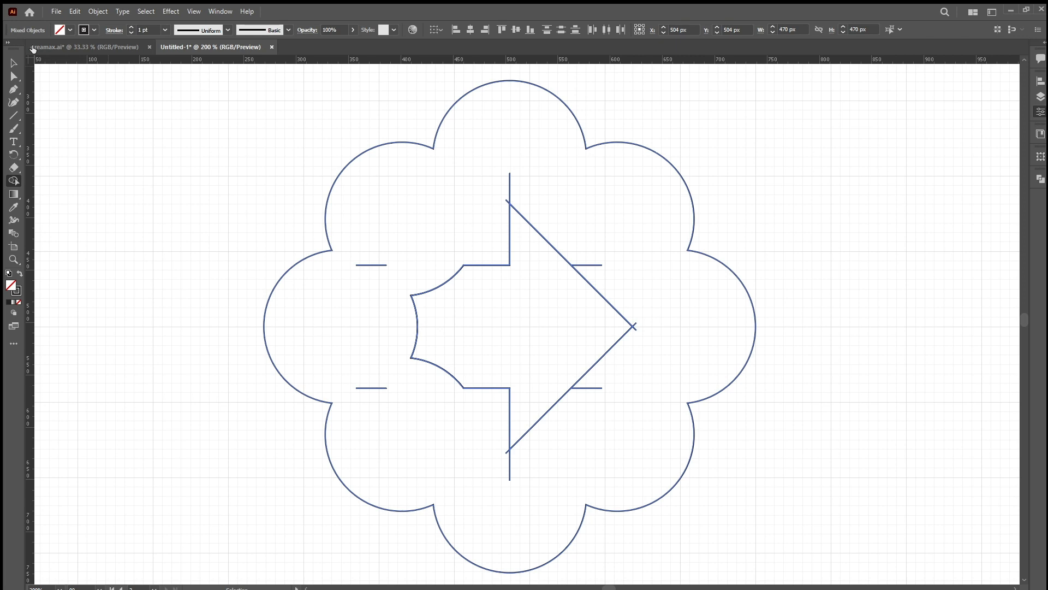
{"action": "key", "text": "comma"}
{"action": "left_click", "coordinate": [481, 165]}
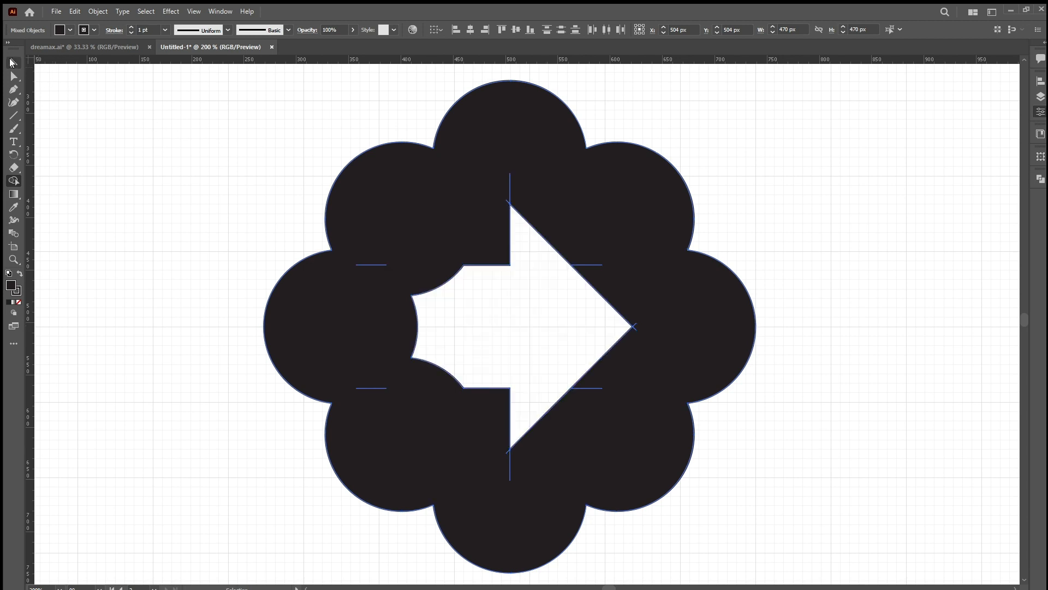
Step: Select the leftover construction-line stubs around the arrow cut-out and delete them
{"action": "left_click", "coordinate": [10, 62]}
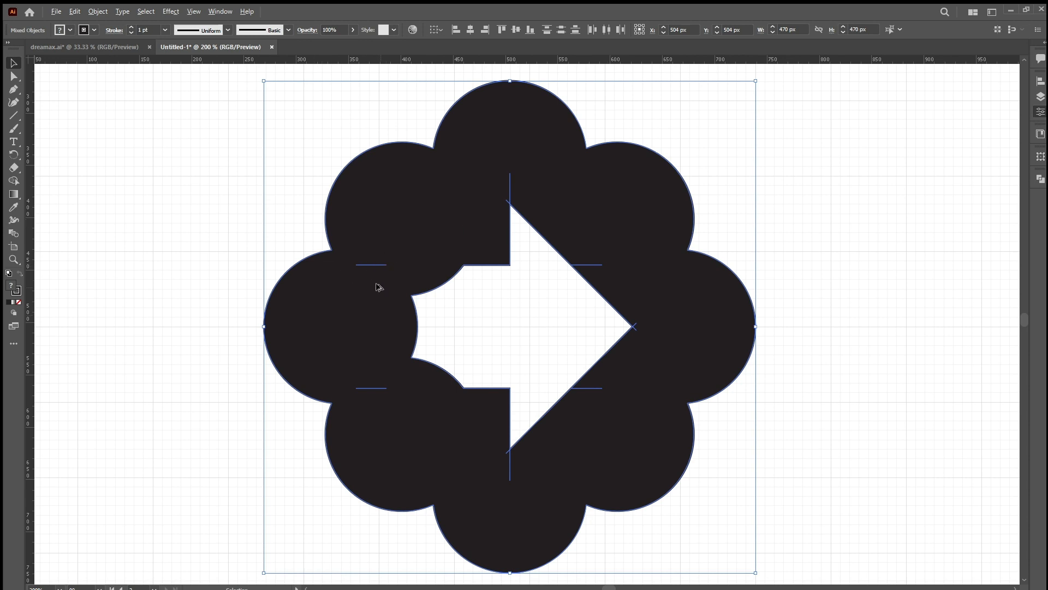
{"action": "scroll", "coordinate": [374, 288], "scroll_direction": "up", "scroll_amount": 2}
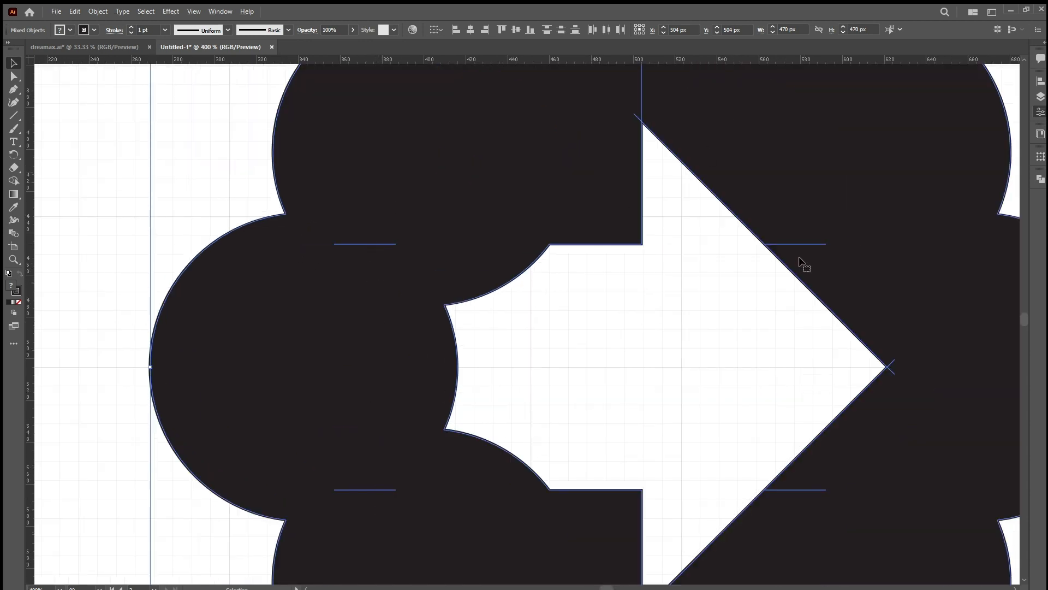
{"action": "scroll", "coordinate": [566, 345], "scroll_direction": "down", "scroll_amount": 2}
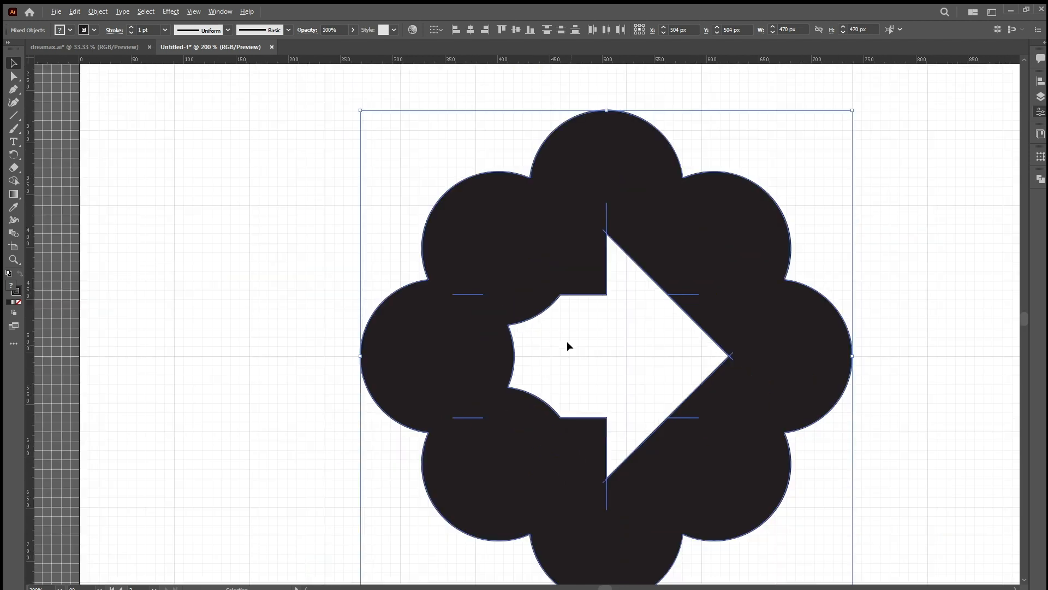
{"action": "scroll", "coordinate": [567, 345], "scroll_direction": "down", "scroll_amount": 1}
{"action": "scroll", "coordinate": [566, 345], "scroll_direction": "up", "scroll_amount": 1}
{"action": "scroll", "coordinate": [567, 341], "scroll_direction": "down", "scroll_amount": 1}
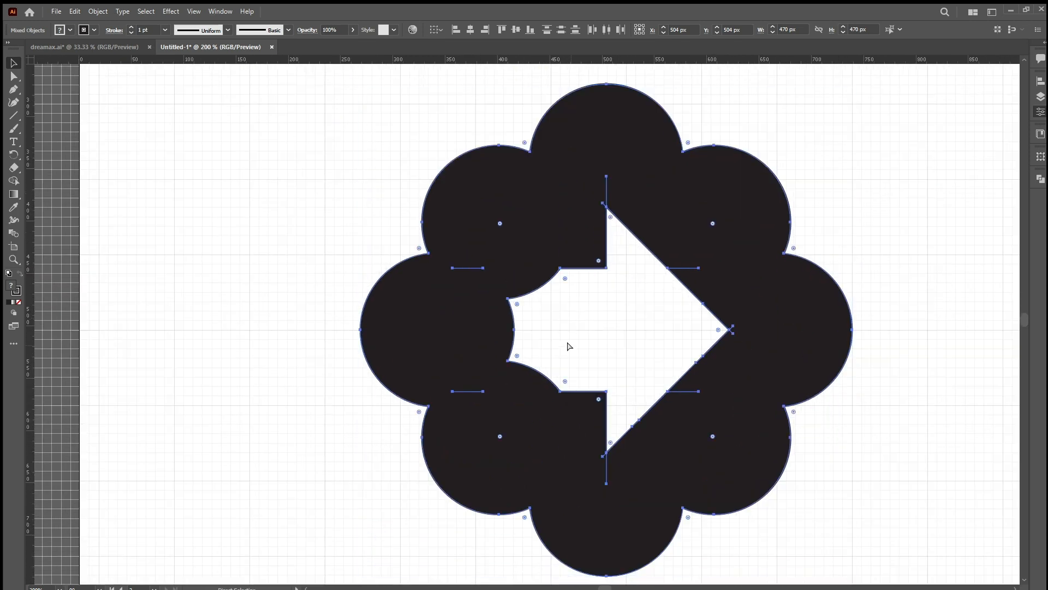
{"action": "scroll", "coordinate": [567, 340], "scroll_direction": "right", "scroll_amount": 3}
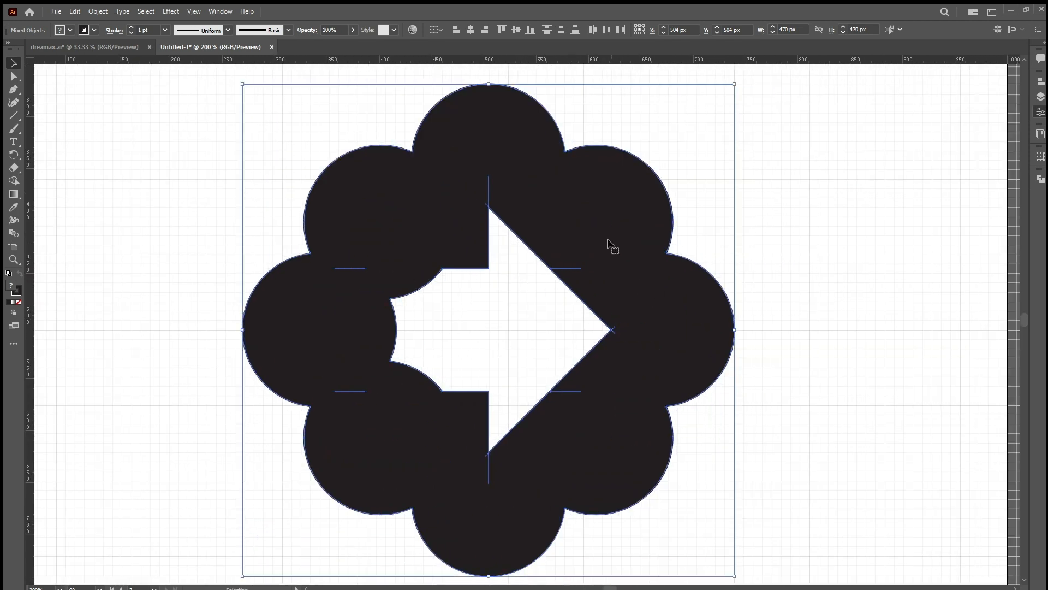
{"action": "left_click", "coordinate": [605, 188]}
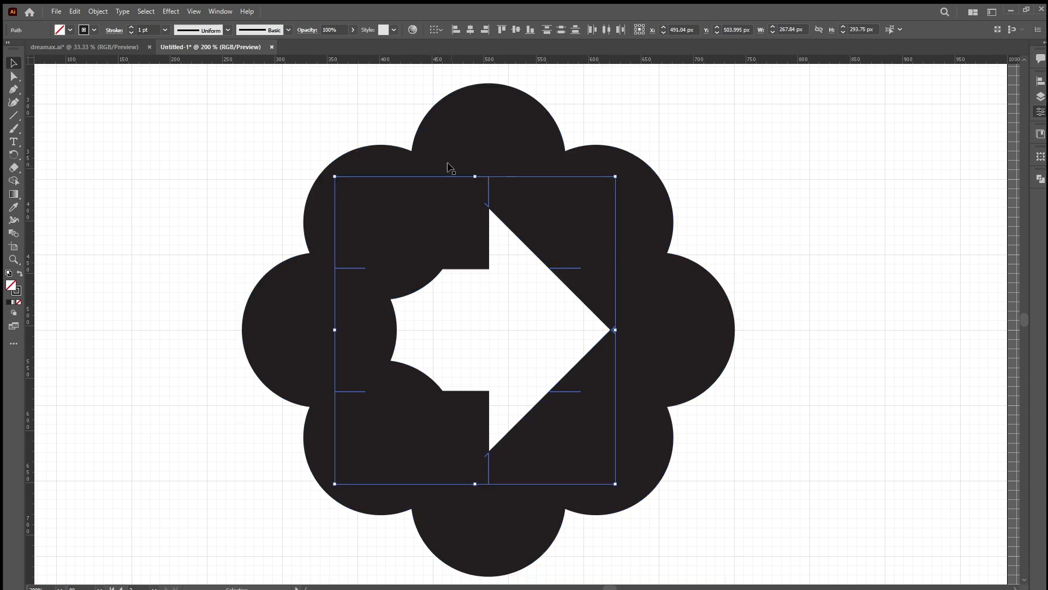
{"action": "left_click", "coordinate": [549, 308]}
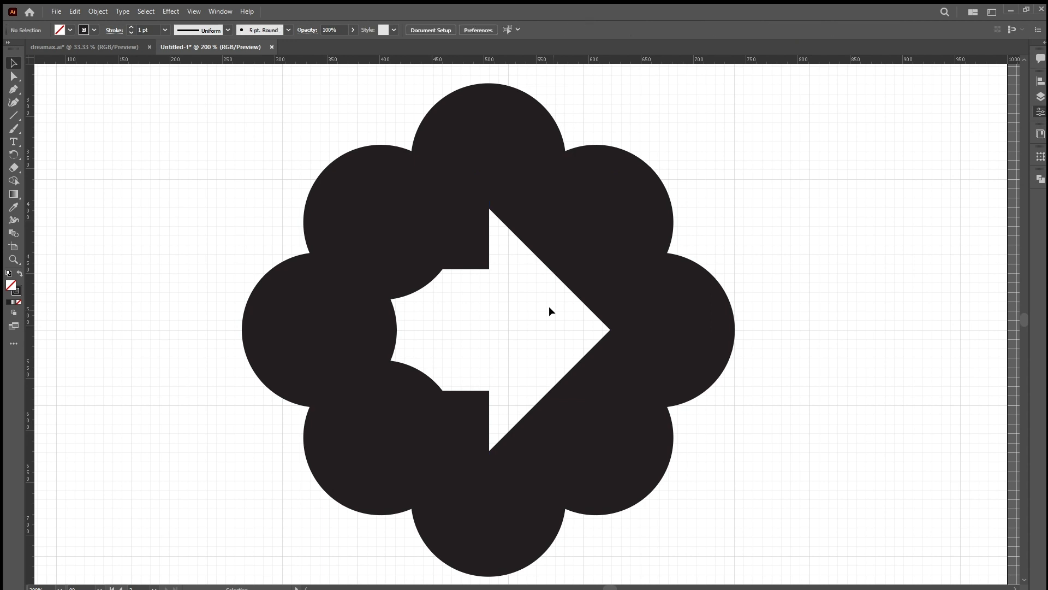
{"action": "scroll", "coordinate": [493, 312], "scroll_direction": "down", "scroll_amount": 1}
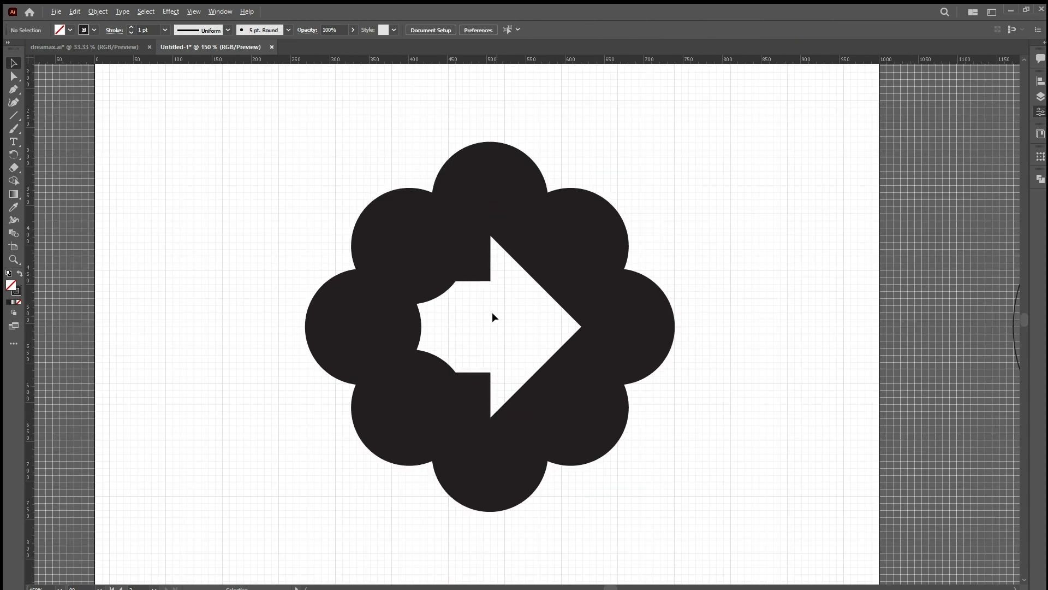
{"action": "scroll", "coordinate": [501, 325], "scroll_direction": "up", "scroll_amount": 1}
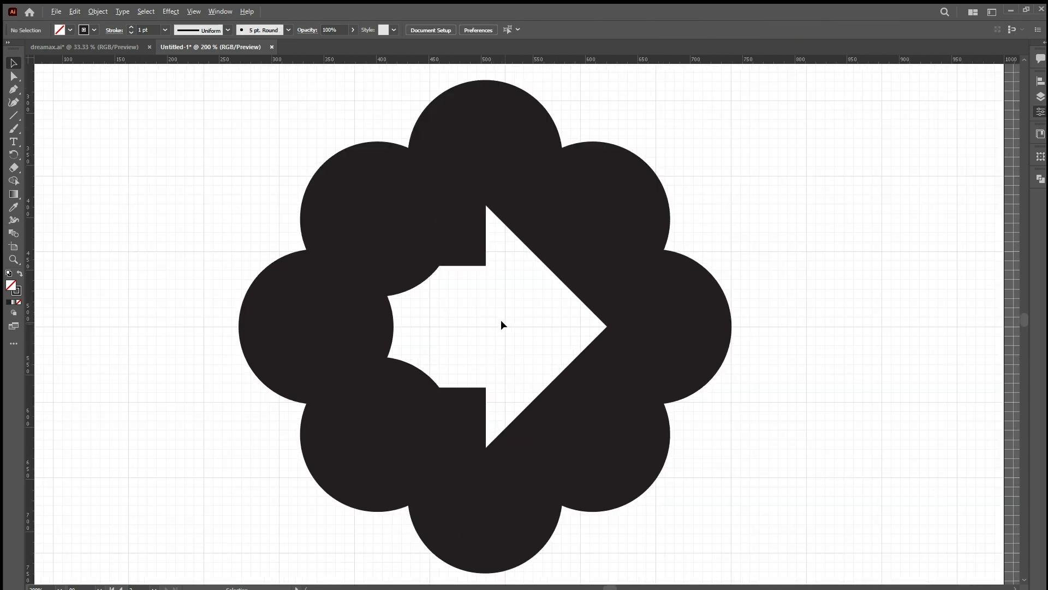
Step: Select the flower's compound path and round the three outer tips of the arrowhead cut-out
{"action": "left_click", "coordinate": [590, 244]}
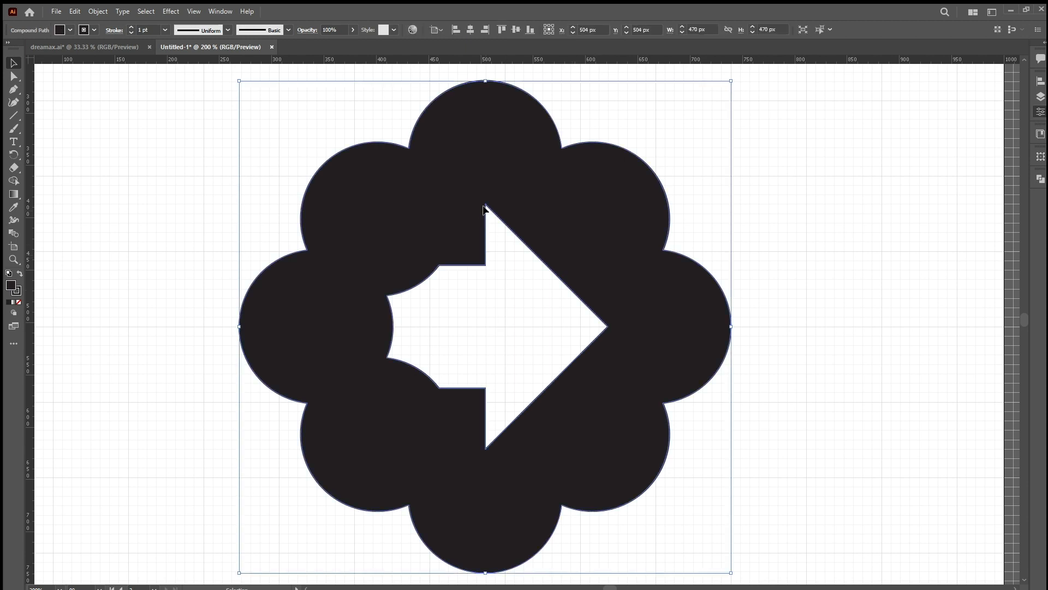
{"action": "scroll", "coordinate": [485, 208], "scroll_direction": "up", "scroll_amount": 2}
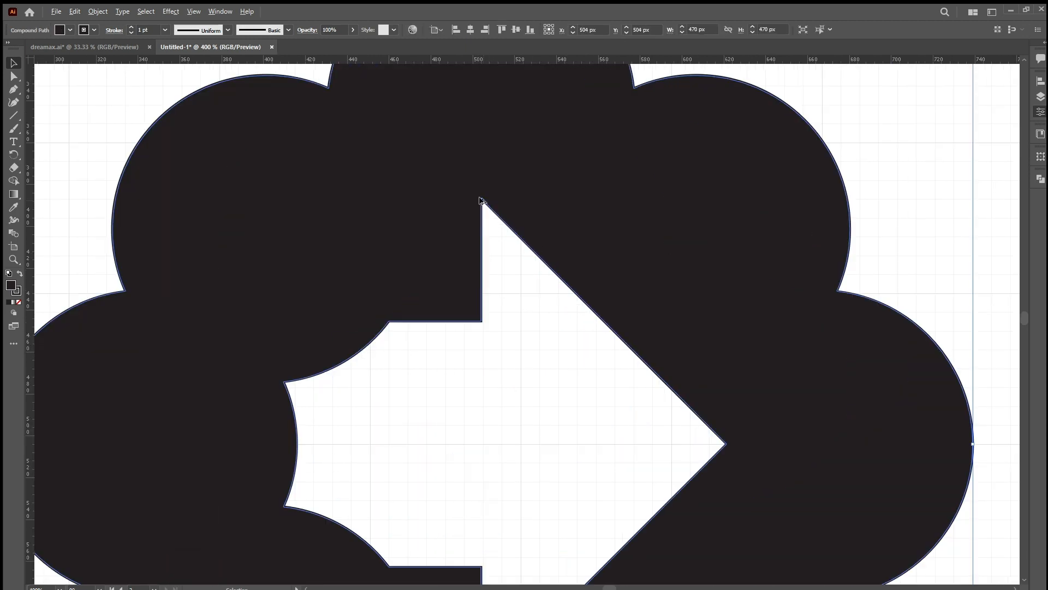
{"action": "scroll", "coordinate": [547, 368], "scroll_direction": "down", "scroll_amount": 1}
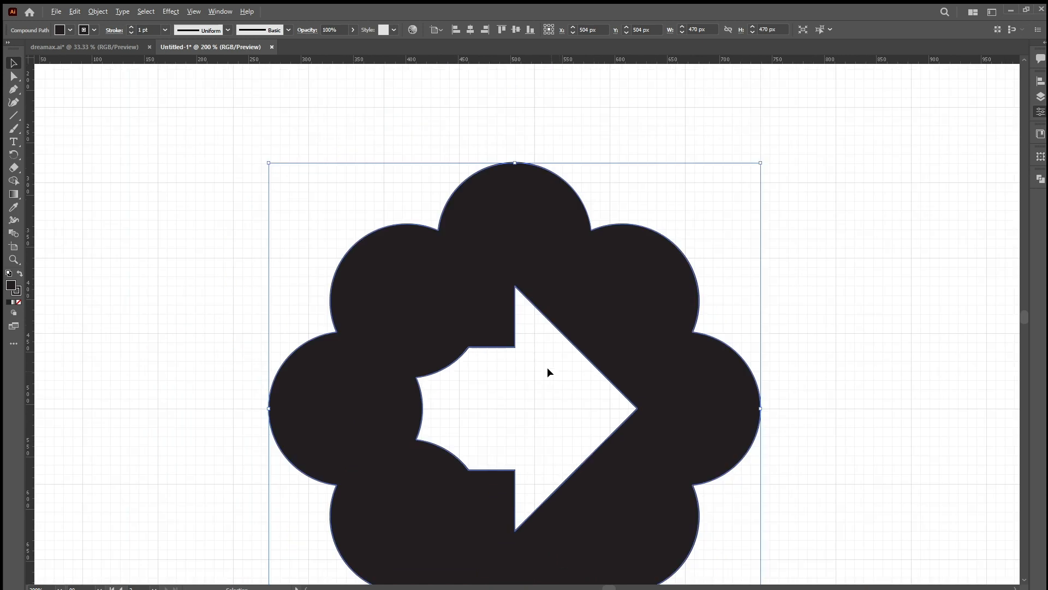
{"action": "scroll", "coordinate": [547, 367], "scroll_direction": "down", "scroll_amount": 2}
{"action": "scroll", "coordinate": [558, 359], "scroll_direction": "up", "scroll_amount": 1}
{"action": "scroll", "coordinate": [558, 359], "scroll_direction": "down", "scroll_amount": 1}
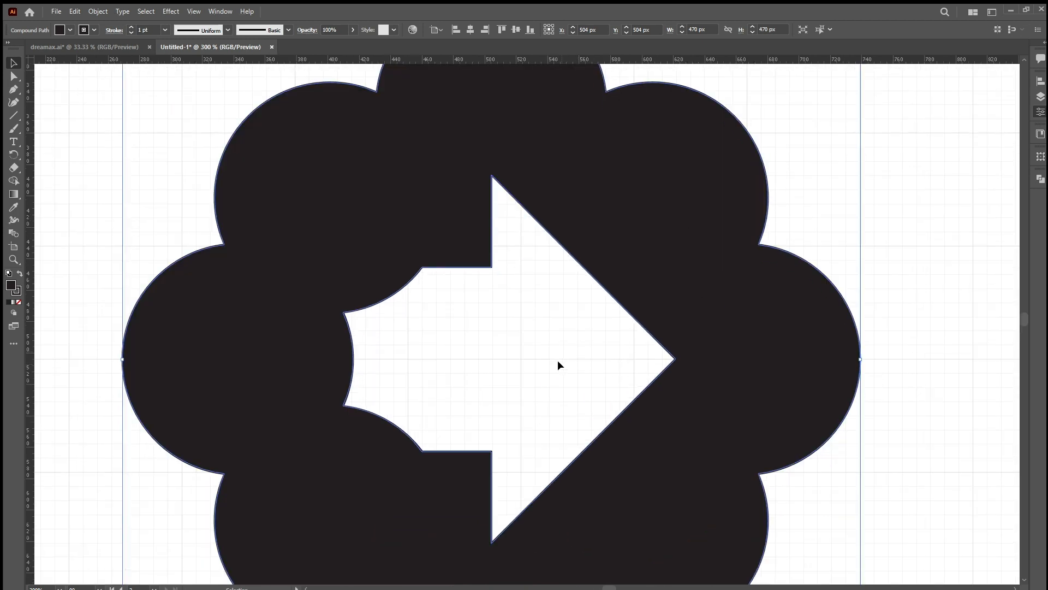
{"action": "key", "text": "a"}
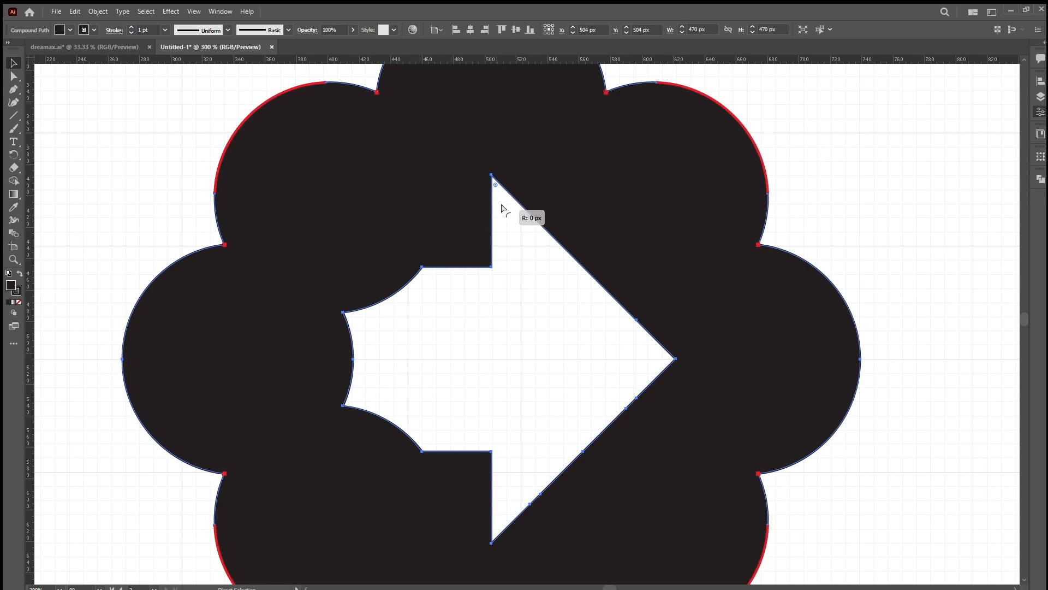
{"action": "key", "text": "v"}
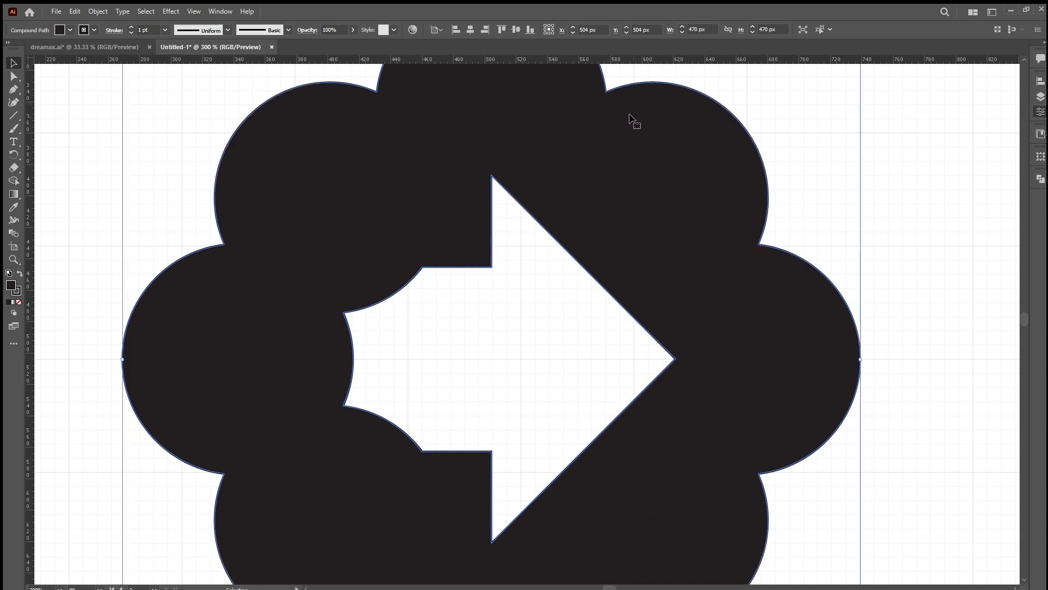
{"action": "key", "text": "a"}
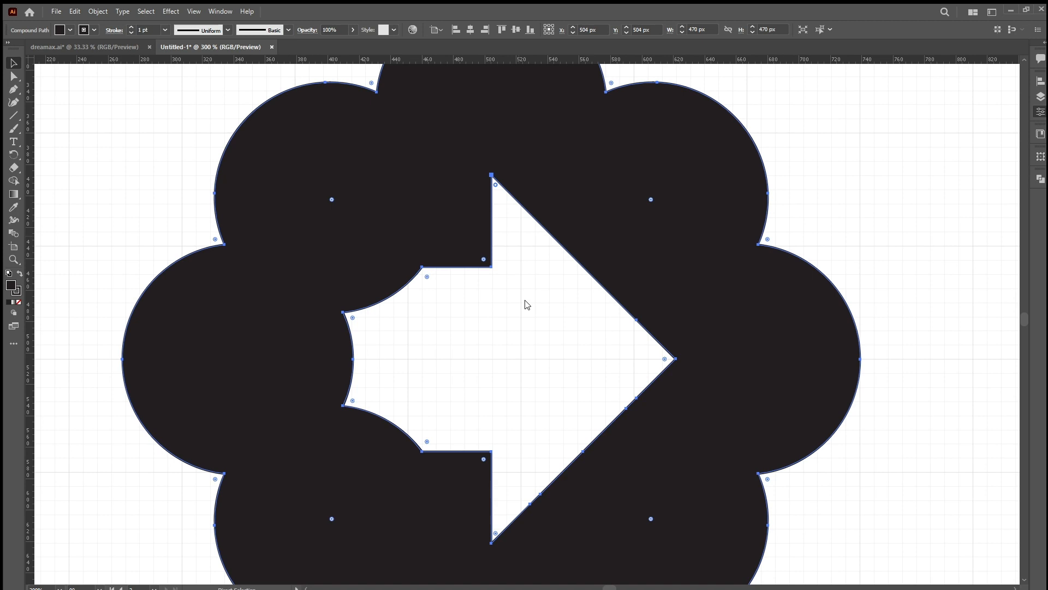
{"action": "key", "text": "ctrl+z"}
{"action": "key", "text": "ctrl"}
{"action": "key", "text": "ctrl"}
{"action": "key", "text": "ctrl"}
{"action": "key", "text": "ctrl"}
{"action": "left_click_drag", "start_coordinate": [495, 533], "coordinate": [497, 501]}
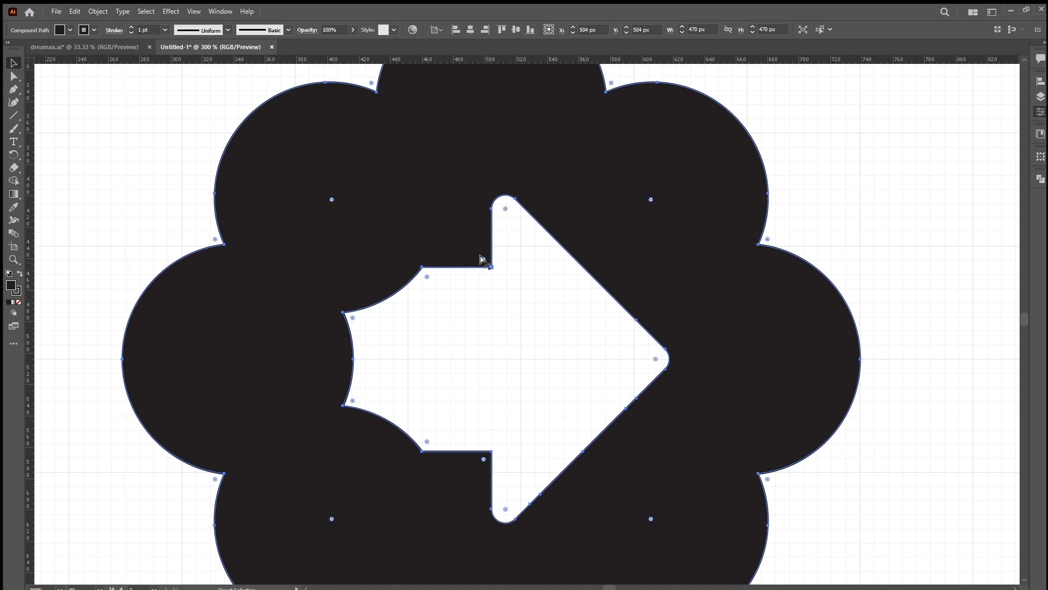
Step: Round the two inner corners where the arrow's shaft meets the arrowhead
{"action": "left_click", "coordinate": [491, 267]}
{"action": "left_click_drag", "start_coordinate": [484, 259], "coordinate": [520, 293]}
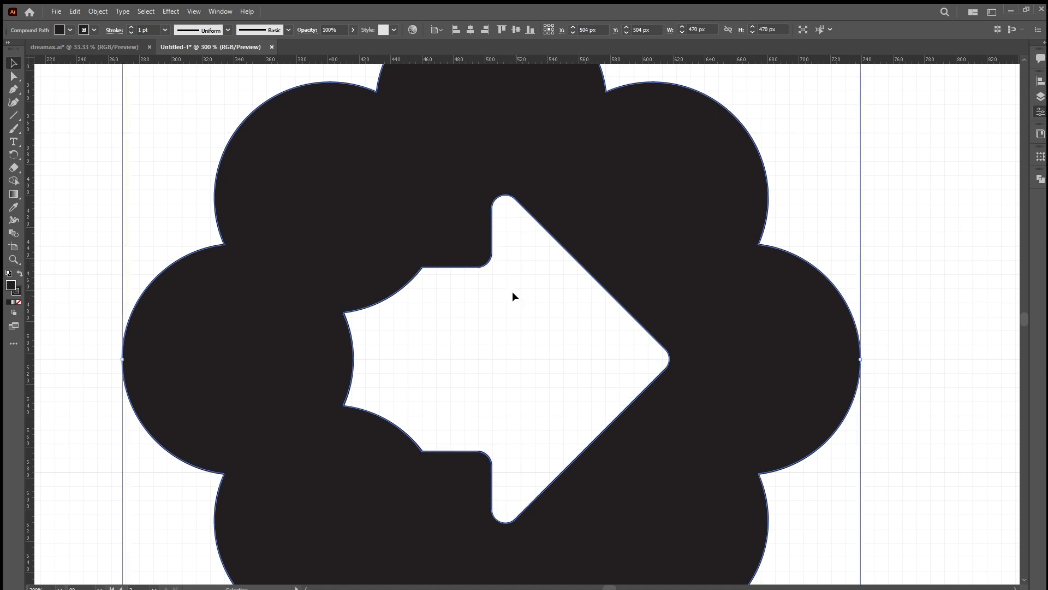
{"action": "left_click", "coordinate": [512, 291]}
{"action": "scroll", "coordinate": [484, 331], "scroll_direction": "down", "scroll_amount": 2}
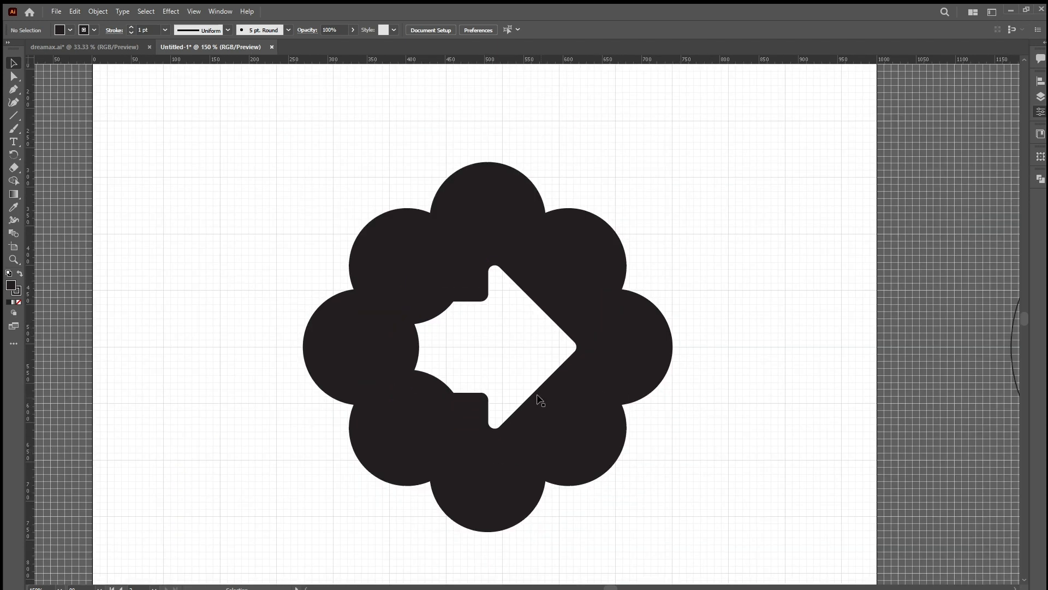
{"action": "scroll", "coordinate": [538, 398], "scroll_direction": "down", "scroll_amount": 2}
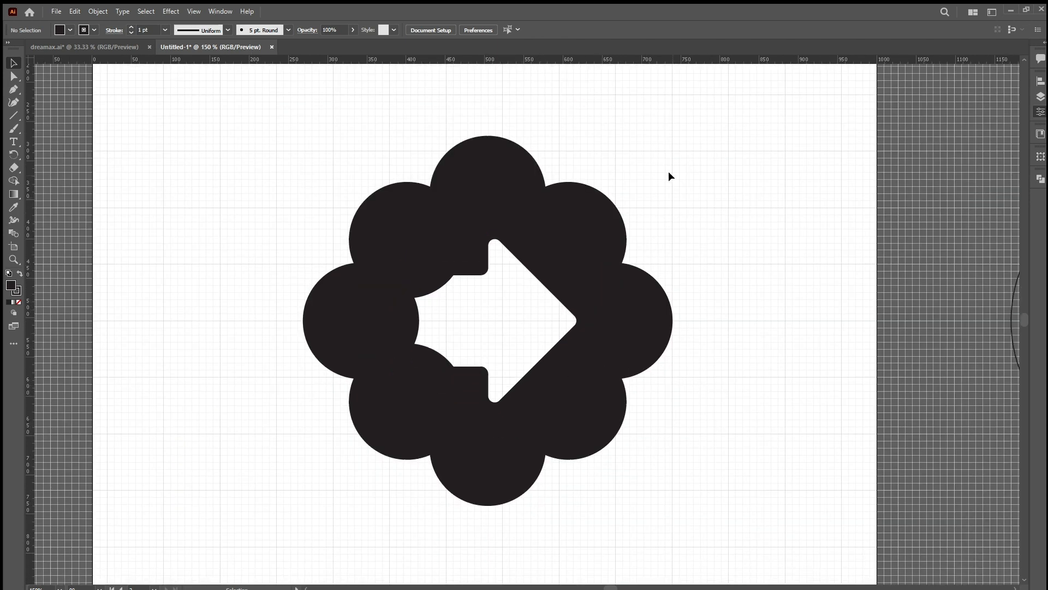
{"action": "scroll", "coordinate": [464, 263], "scroll_direction": "down", "scroll_amount": 1}
{"action": "scroll", "coordinate": [467, 267], "scroll_direction": "up", "scroll_amount": 1}
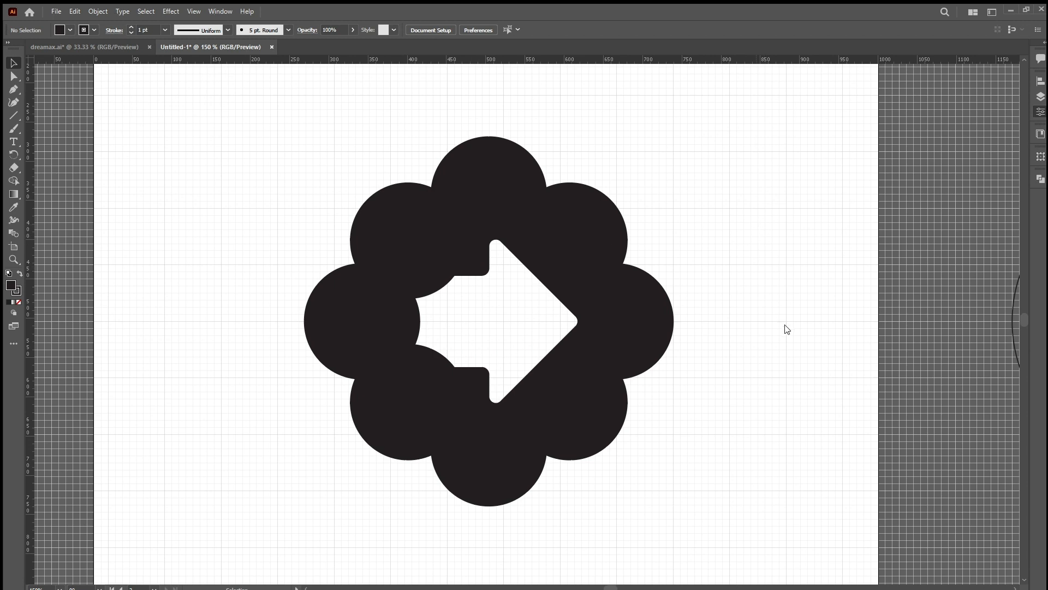
Step: Scale the flower logo to 236 × 236 px and place it in the left part of the artboard
{"action": "key", "text": "ctrl+apostrophe"}
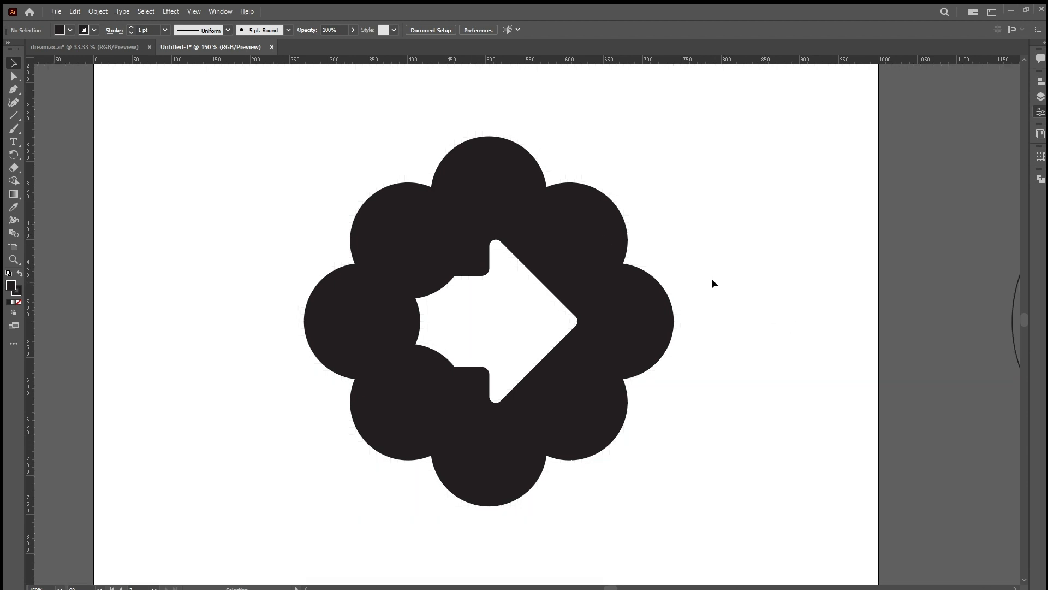
{"action": "left_click_drag", "start_coordinate": [617, 306], "coordinate": [342, 321]}
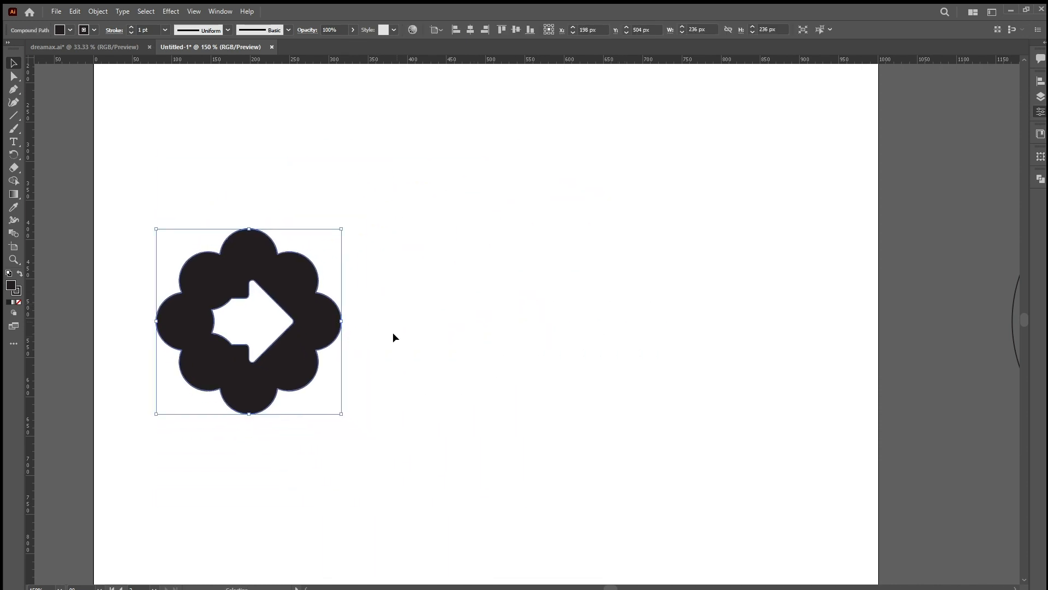
{"action": "left_click", "coordinate": [393, 338]}
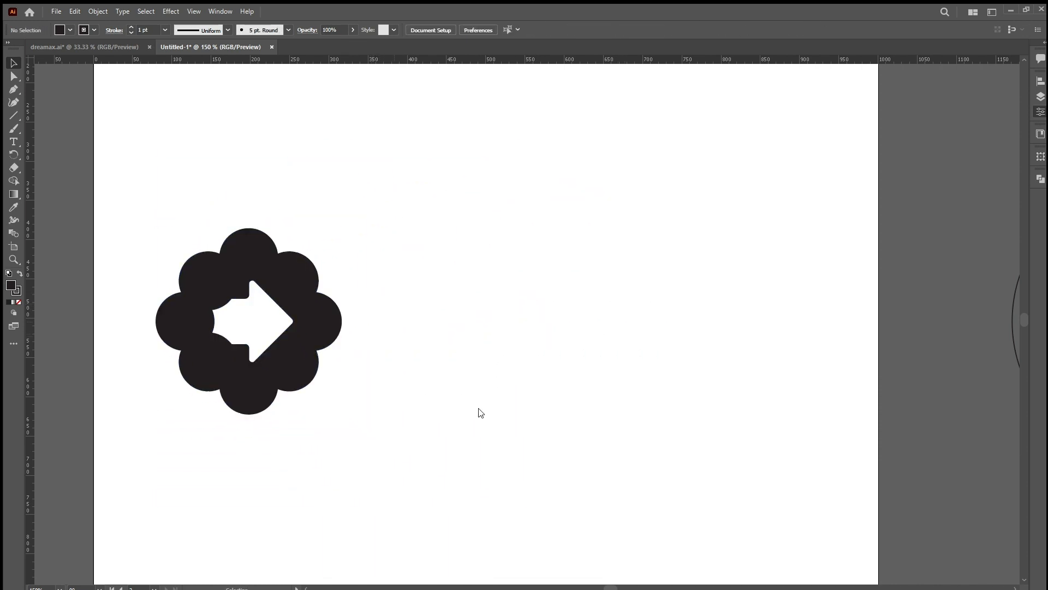
{"action": "key", "text": "ctrl+apostrophe"}
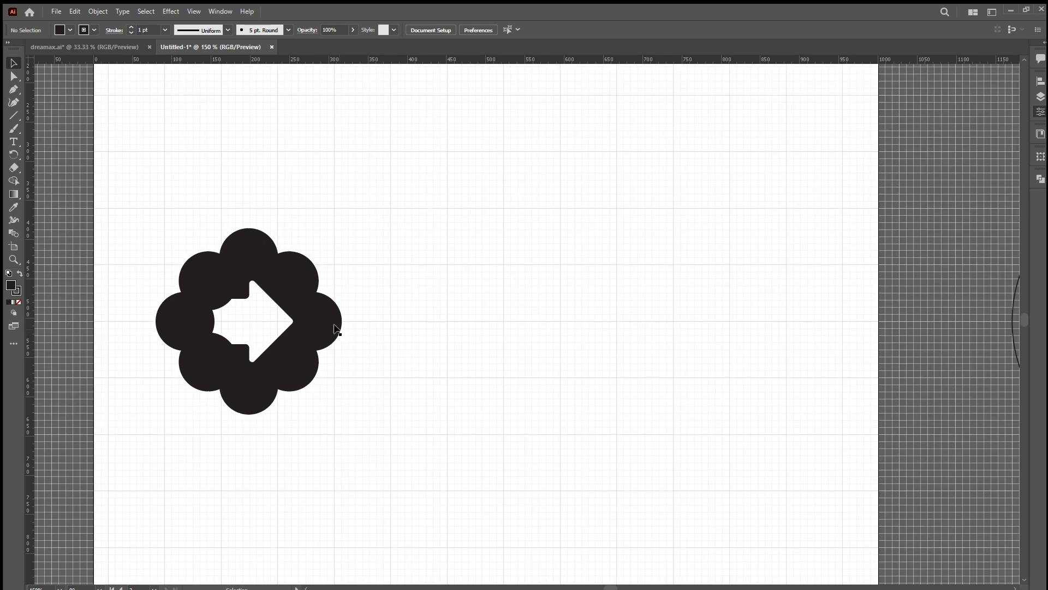
{"action": "left_click_drag", "start_coordinate": [335, 327], "coordinate": [324, 327]}
{"action": "left_click", "coordinate": [398, 331]}
Step: Add the text "Dreamax" beside the flower and set its font to Space Grotesk Bold
{"action": "key", "text": "t"}
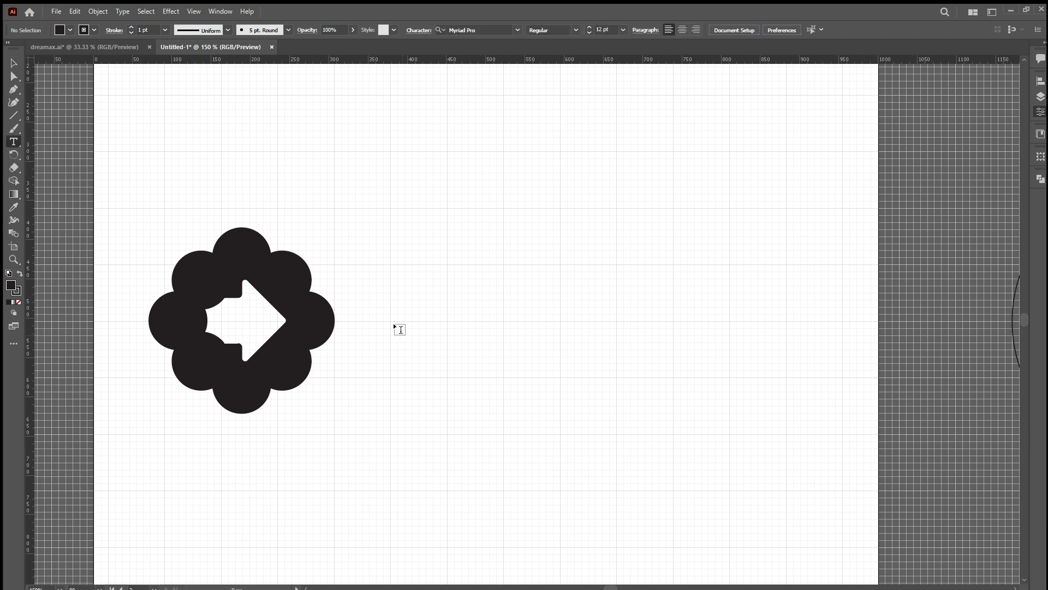
{"action": "left_click", "coordinate": [398, 328]}
{"action": "type", "text": "Dre"}
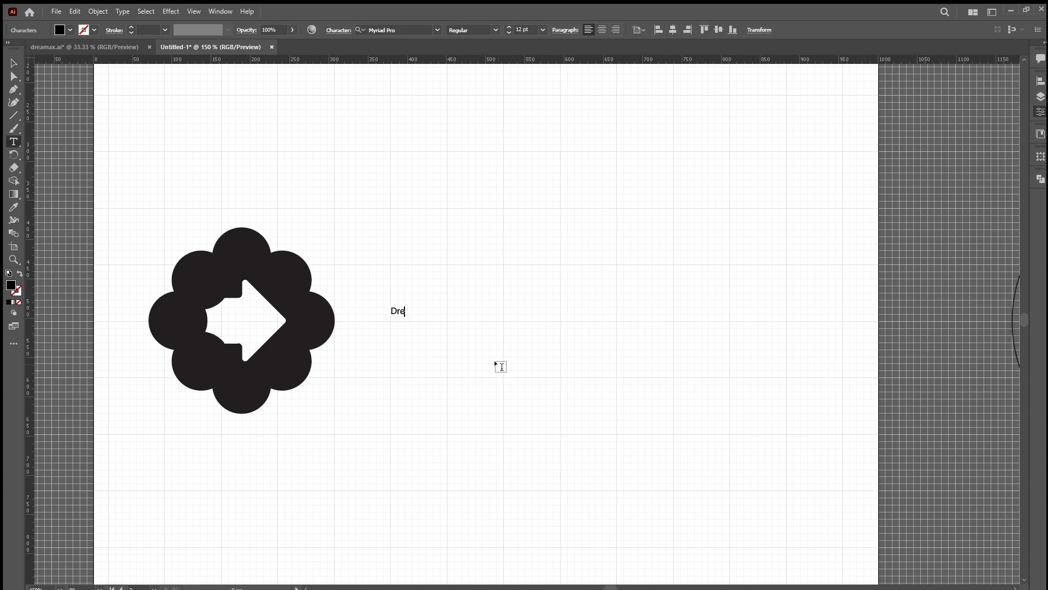
{"action": "type", "text": "amax"}
{"action": "key", "text": "Escape"}
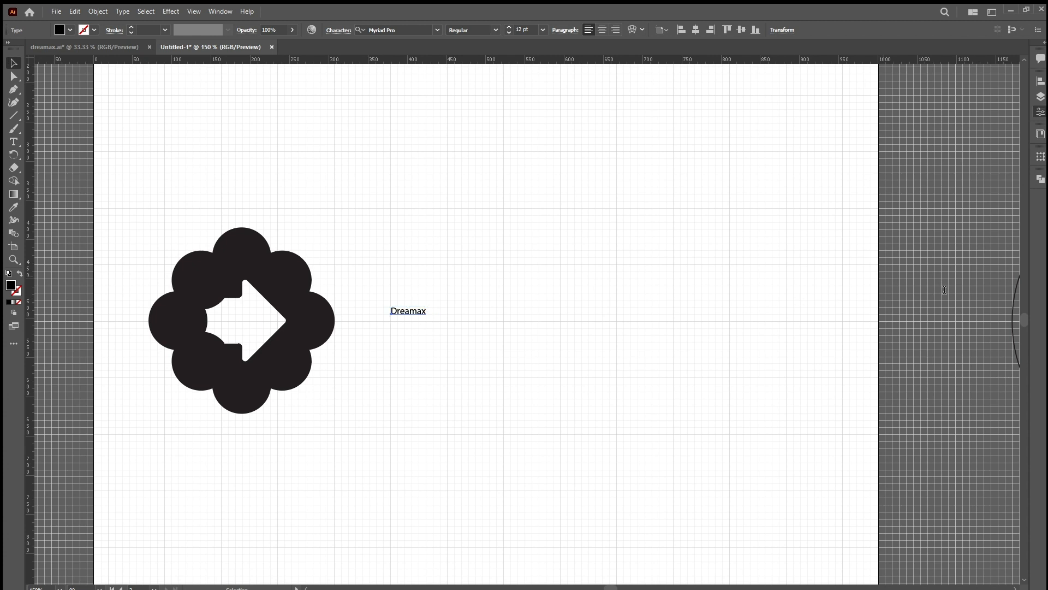
{"action": "left_click", "coordinate": [847, 397]}
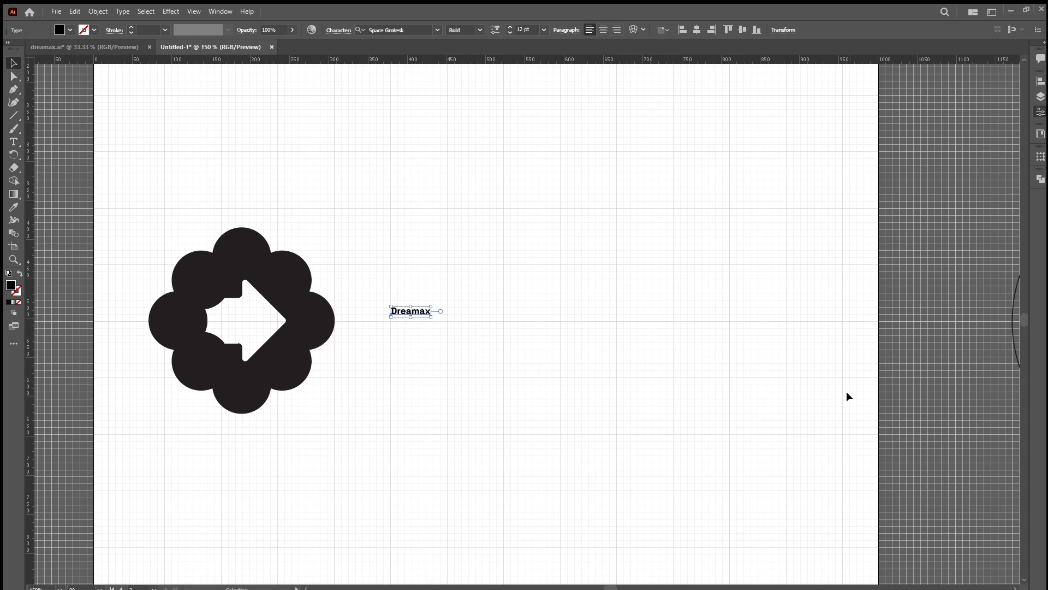
Step: Enlarge the "Dreamax" text to about 134 pt and align it roughly with the flower's vertical middle
{"action": "left_click_drag", "start_coordinate": [430, 316], "coordinate": [732, 440]}
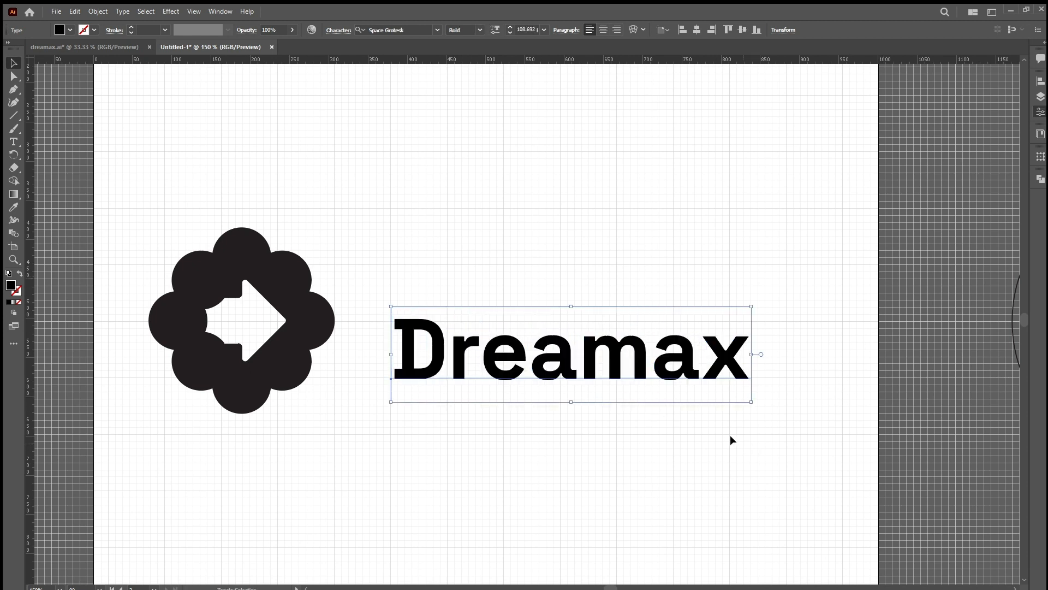
{"action": "left_click_drag", "start_coordinate": [553, 368], "coordinate": [539, 342]}
{"action": "left_click_drag", "start_coordinate": [741, 325], "coordinate": [822, 344]}
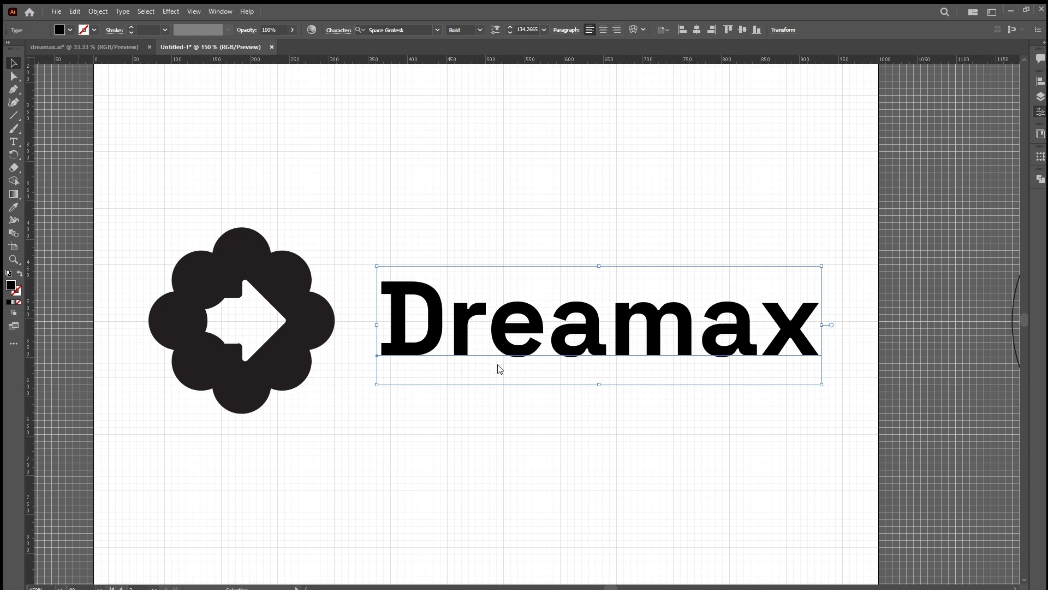
Step: Convert the "Dreamax" text to outlines and move it slightly closer to the flower
{"action": "key", "text": "ctrl+shift+o"}
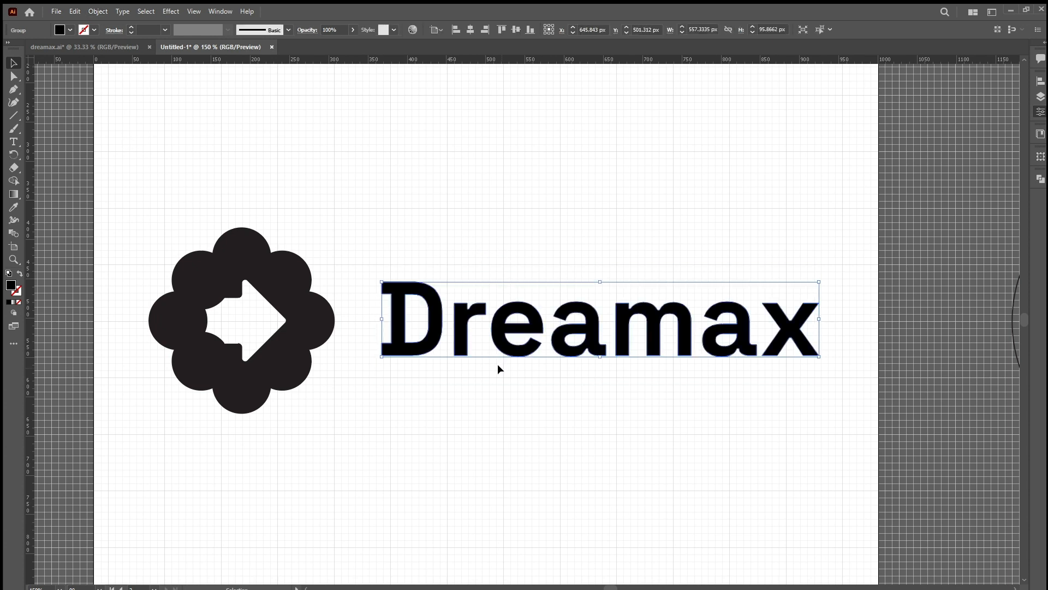
{"action": "left_click_drag", "start_coordinate": [514, 328], "coordinate": [494, 328]}
{"action": "left_click", "coordinate": [438, 372]}
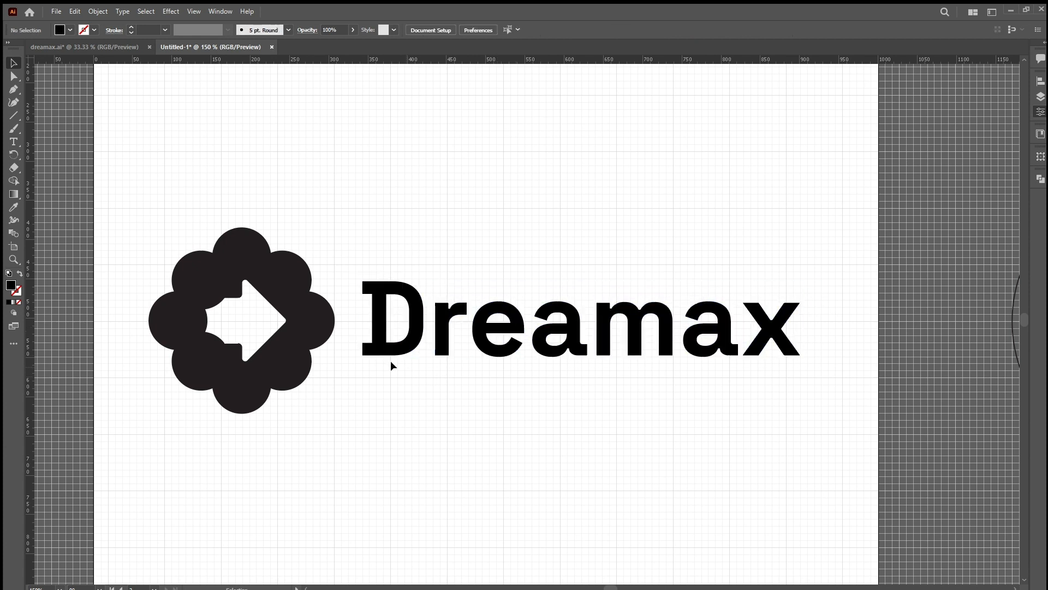
Step: Scale the flower logo down to 216 × 216 px with its right edge fixed, and move it down to a Y position of 540 px
{"action": "left_click", "coordinate": [283, 315]}
{"action": "scroll", "coordinate": [158, 298], "scroll_direction": "up", "scroll_amount": 2}
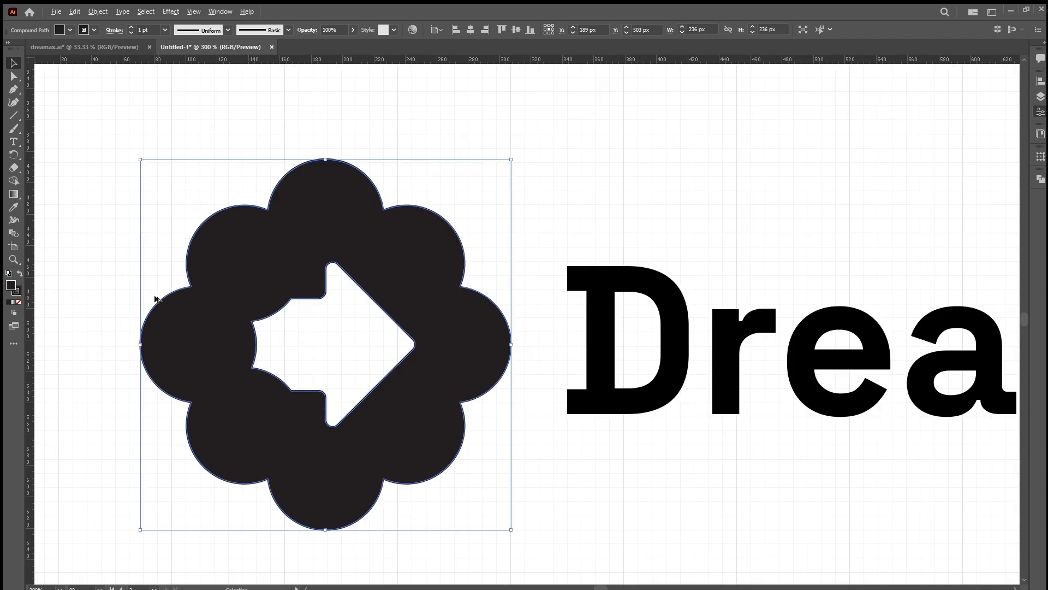
{"action": "left_click_drag", "start_coordinate": [140, 347], "coordinate": [172, 347]}
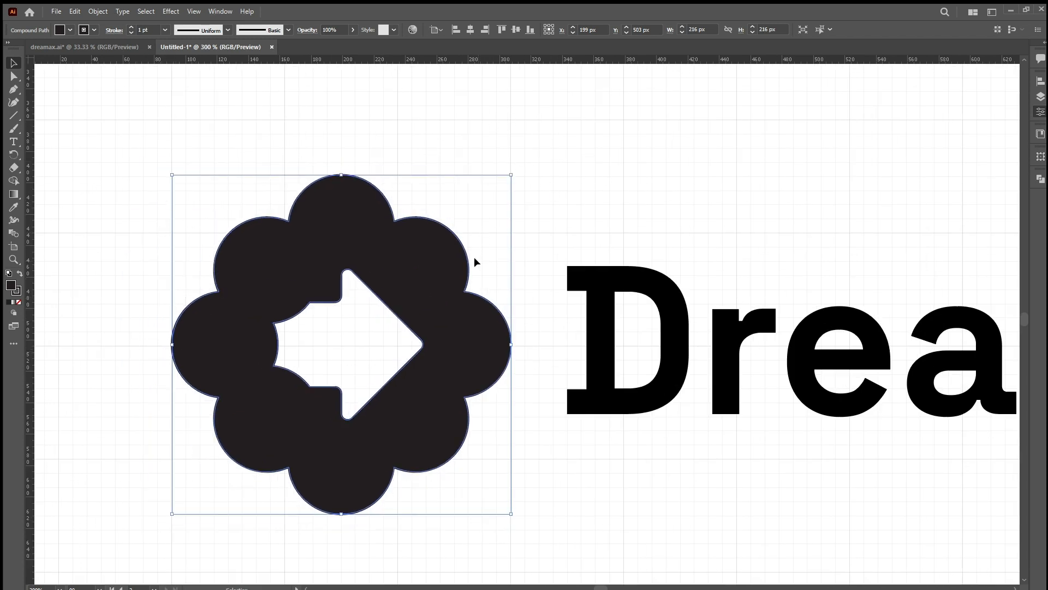
{"action": "scroll", "coordinate": [473, 262], "scroll_direction": "down", "scroll_amount": 3}
{"action": "left_click_drag", "start_coordinate": [425, 200], "coordinate": [424, 249]}
{"action": "left_click", "coordinate": [490, 116]}
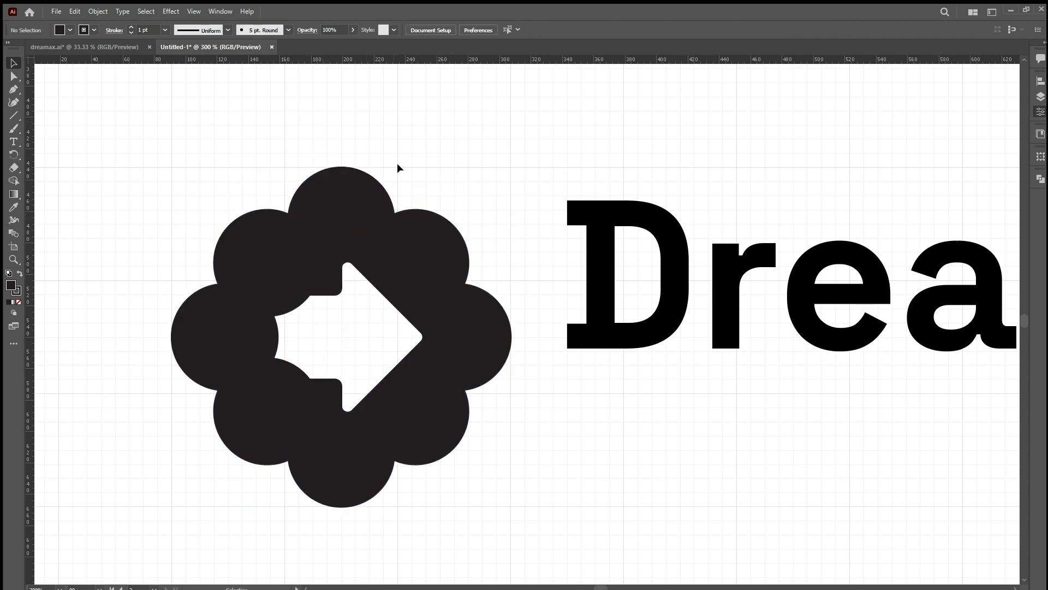
{"action": "left_click", "coordinate": [356, 241]}
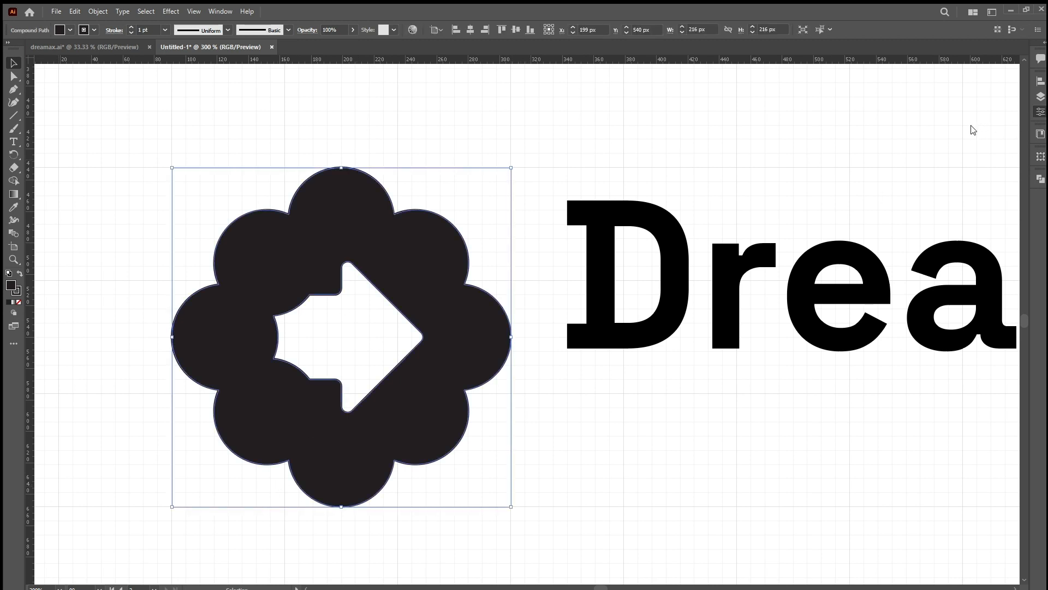
{"action": "left_click", "coordinate": [531, 287]}
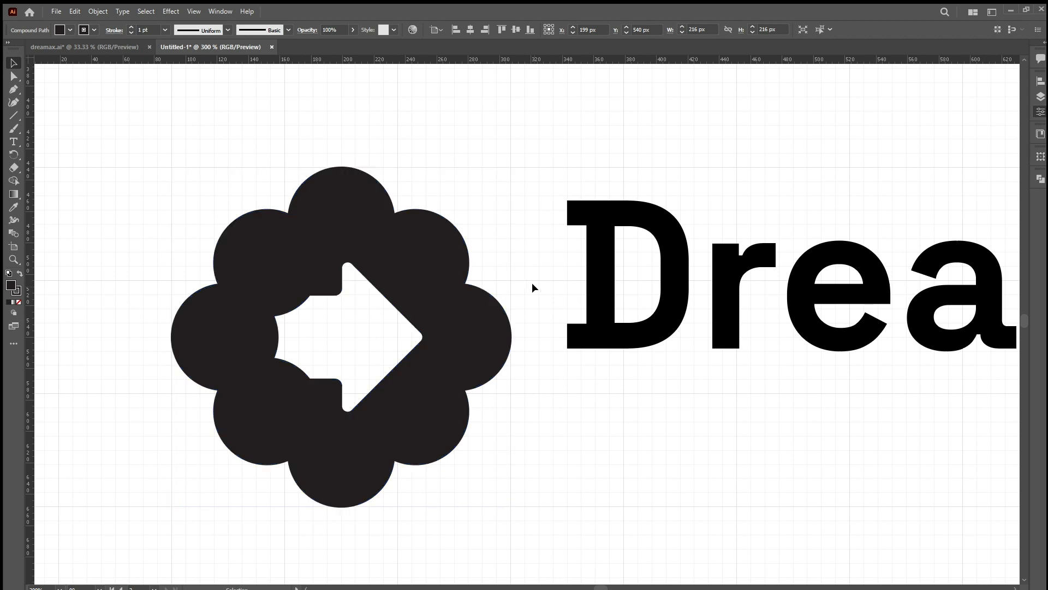
Step: Move the "Dreamax" wordmark down to the flower's vertical middle and shift it slightly farther away from the flower
{"action": "left_click", "coordinate": [605, 244]}
{"action": "left_click_drag", "start_coordinate": [605, 244], "coordinate": [605, 316]}
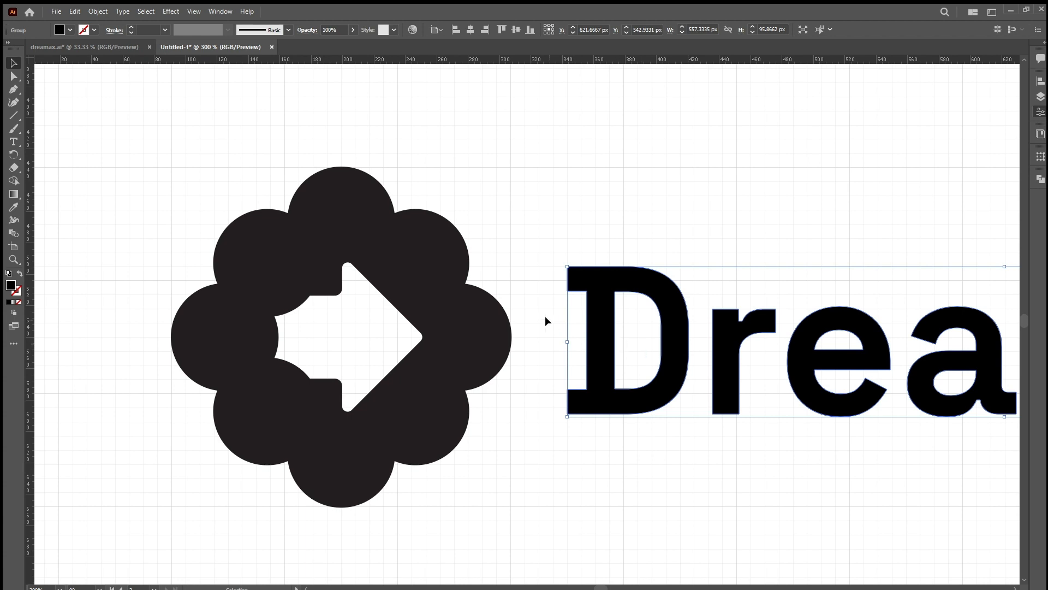
{"action": "scroll", "coordinate": [546, 320], "scroll_direction": "down", "scroll_amount": 2}
{"action": "scroll", "coordinate": [545, 321], "scroll_direction": "right", "scroll_amount": 4}
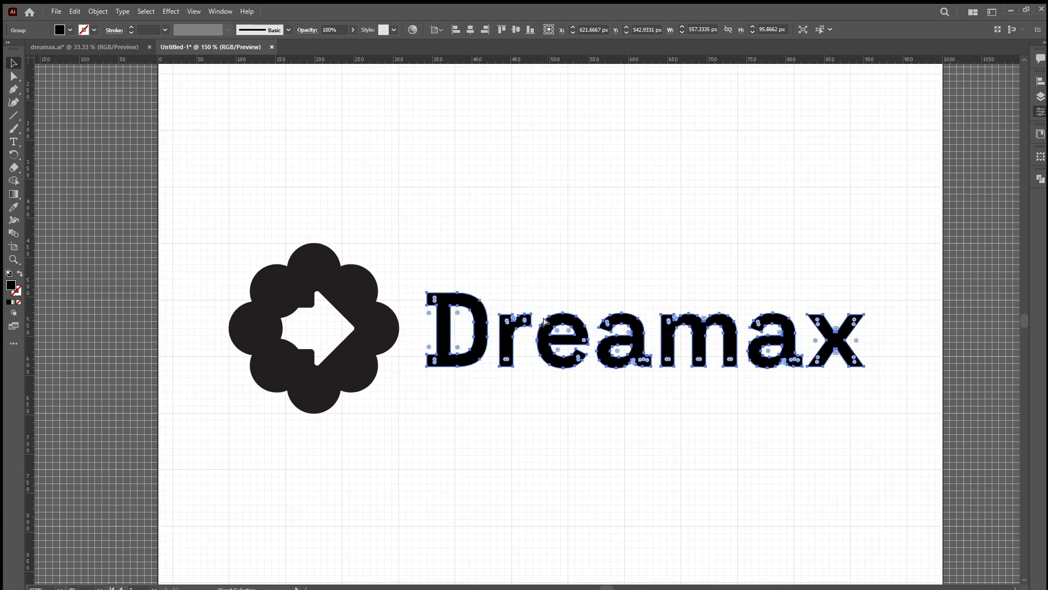
{"action": "left_click_drag", "start_coordinate": [478, 326], "coordinate": [508, 326]}
Step: Scale the flower logo down to 144 × 144 px with its left edge fixed, and move it down to a Y position of 576 px
{"action": "left_click", "coordinate": [337, 326]}
{"action": "scroll", "coordinate": [336, 326], "scroll_direction": "left", "scroll_amount": 2}
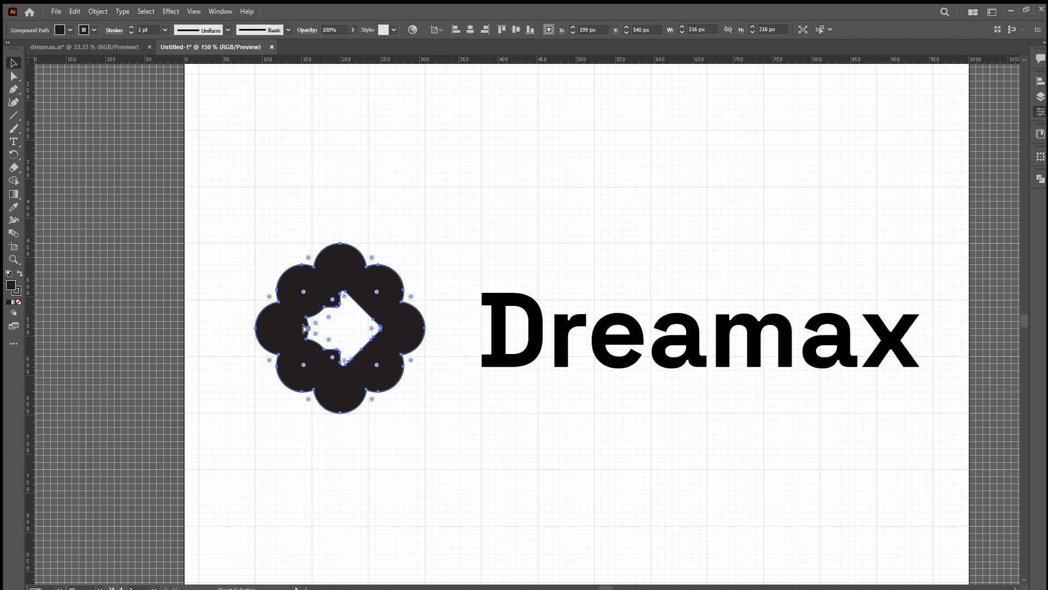
{"action": "key", "text": "v"}
{"action": "scroll", "coordinate": [406, 317], "scroll_direction": "up", "scroll_amount": 2}
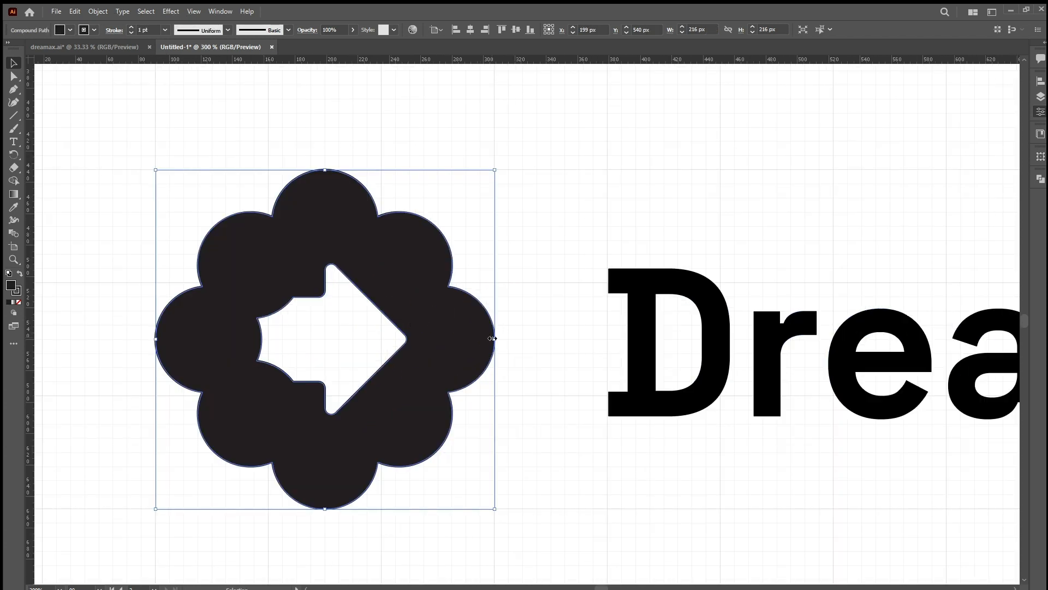
{"action": "left_click_drag", "start_coordinate": [488, 338], "coordinate": [386, 338]}
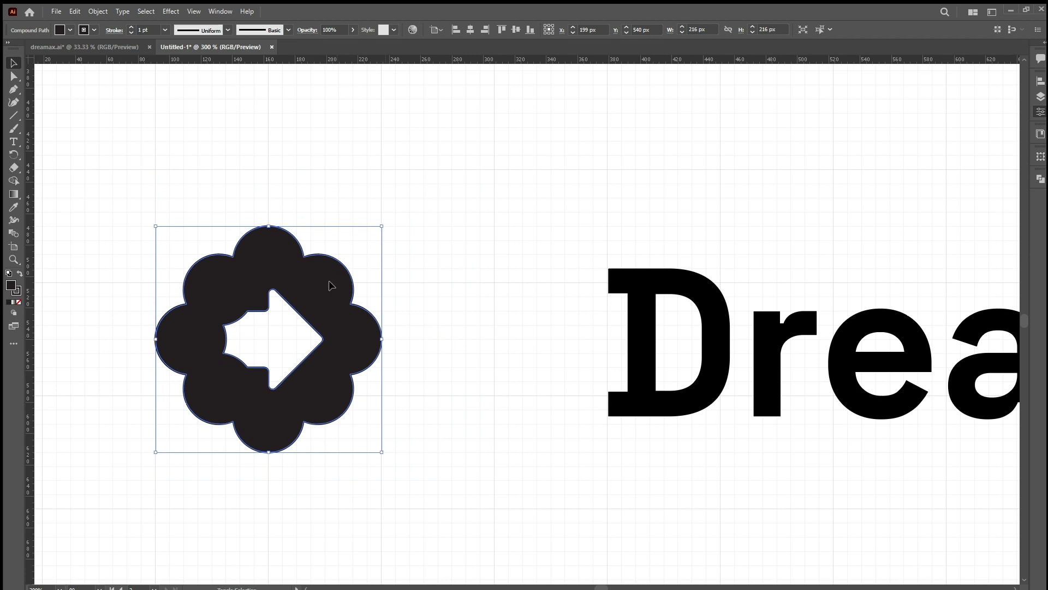
{"action": "left_click_drag", "start_coordinate": [320, 279], "coordinate": [317, 322]}
Step: Move the wordmark to about 35 px from the smaller flower and enlarge it proportionally to 612 px wide
{"action": "scroll", "coordinate": [351, 298], "scroll_direction": "down", "scroll_amount": 2}
{"action": "left_click_drag", "start_coordinate": [644, 273], "coordinate": [475, 324]}
{"action": "scroll", "coordinate": [404, 302], "scroll_direction": "down", "scroll_amount": 2}
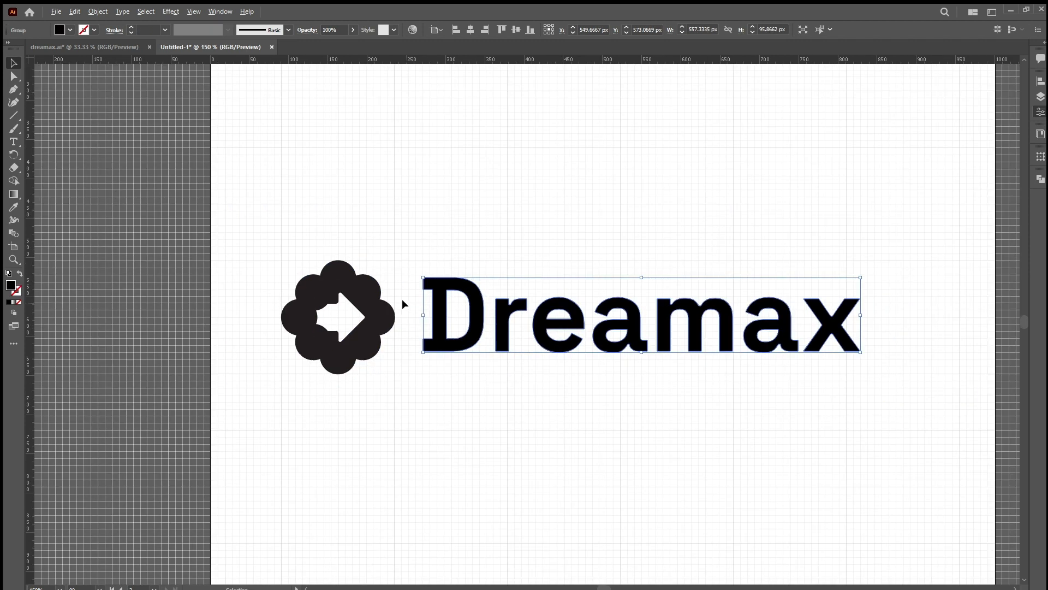
{"action": "scroll", "coordinate": [435, 302], "scroll_direction": "down", "scroll_amount": 1}
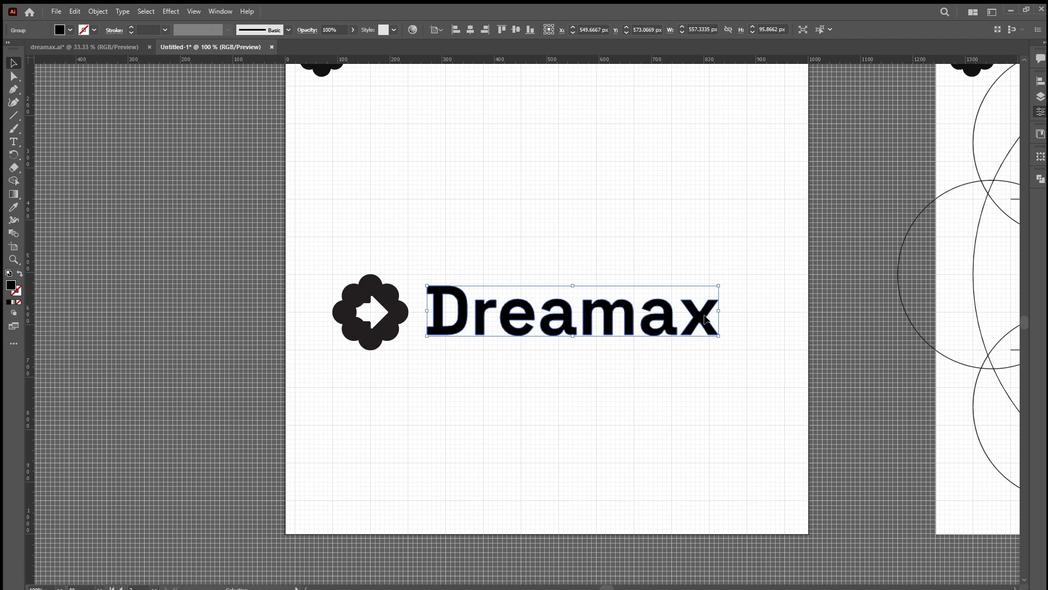
{"action": "left_click_drag", "start_coordinate": [718, 311], "coordinate": [744, 315]}
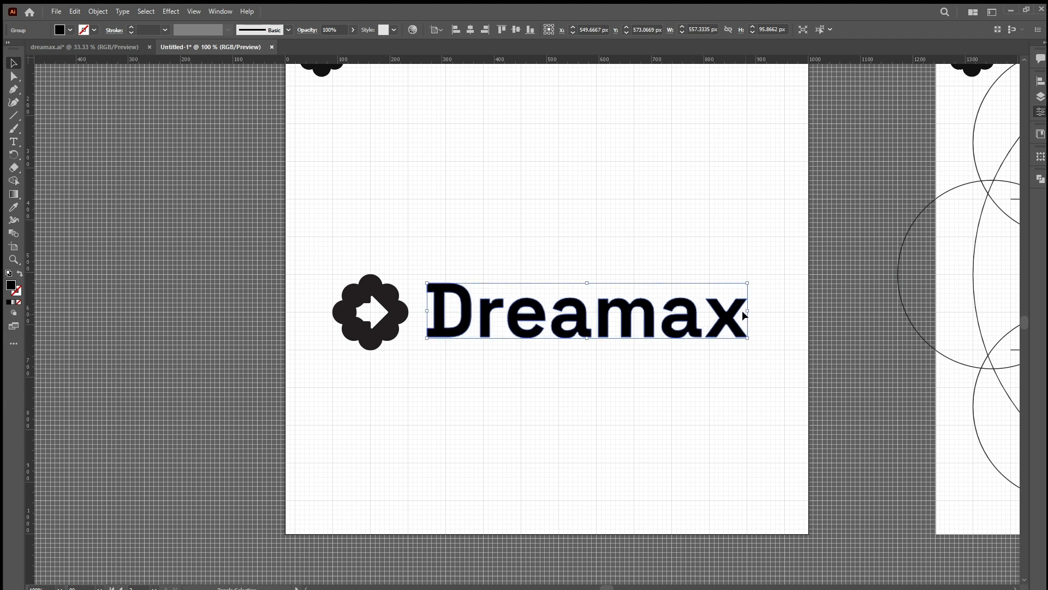
{"action": "scroll", "coordinate": [512, 282], "scroll_direction": "up", "scroll_amount": 2}
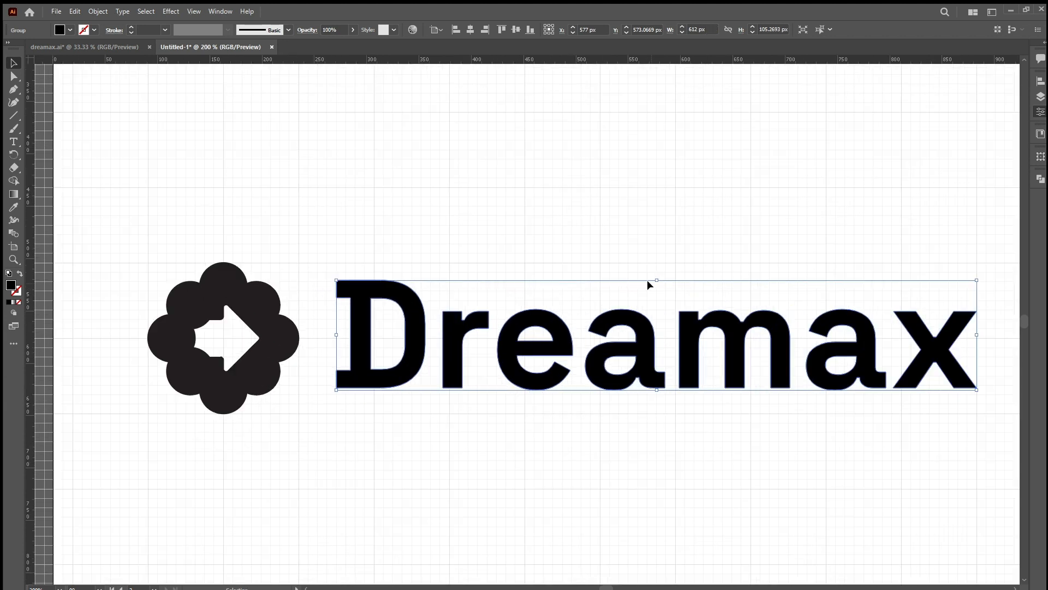
Step: Enlarge the wordmark to the flower's full height of 144 px and move it clear of the flower with a small gap
{"action": "left_click_drag", "start_coordinate": [656, 280], "coordinate": [657, 263]}
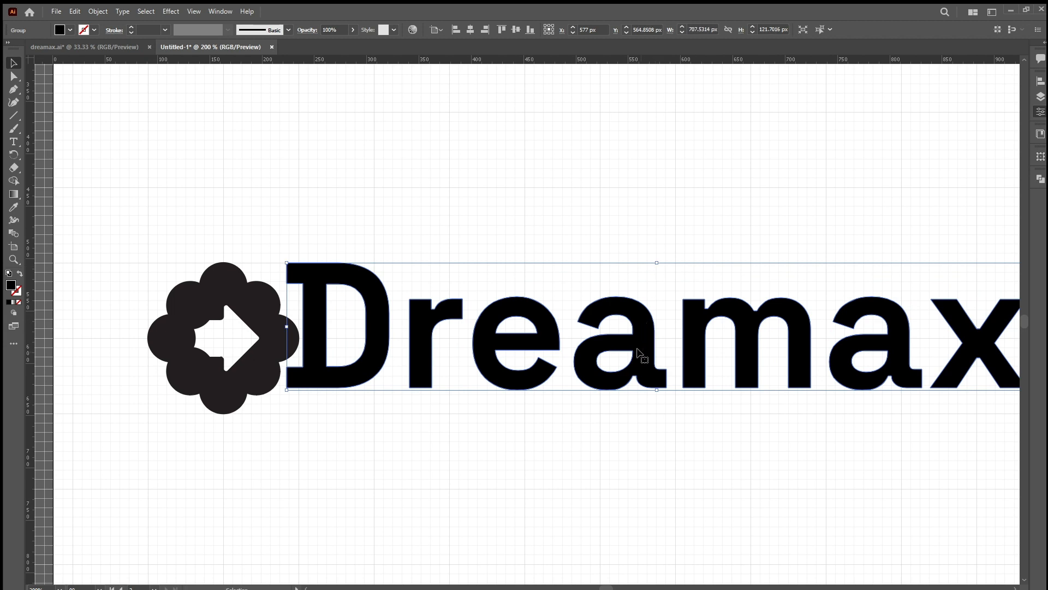
{"action": "left_click_drag", "start_coordinate": [657, 390], "coordinate": [656, 415]}
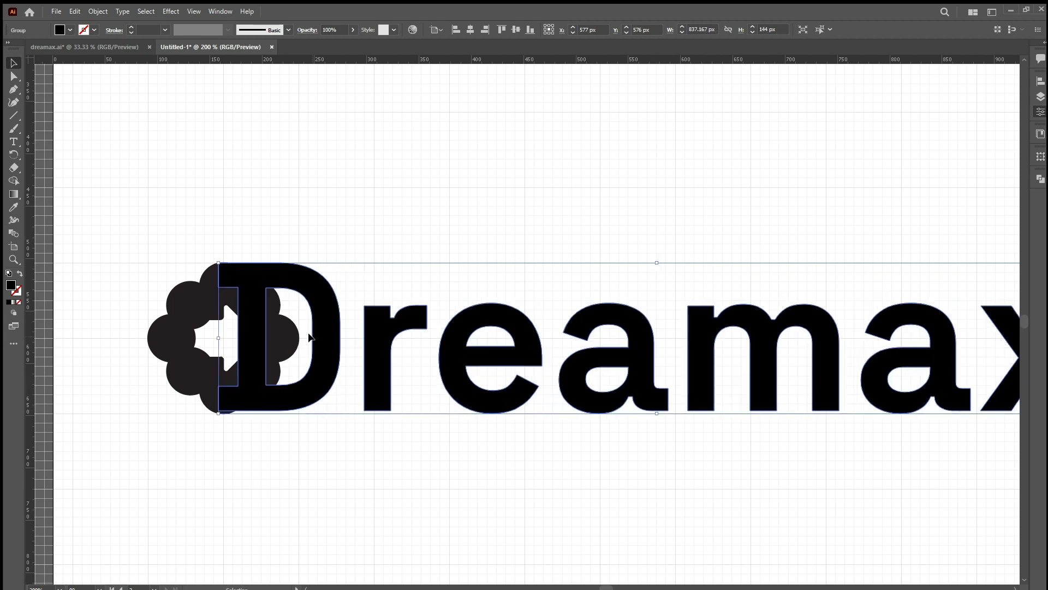
{"action": "left_click_drag", "start_coordinate": [414, 349], "coordinate": [438, 350]}
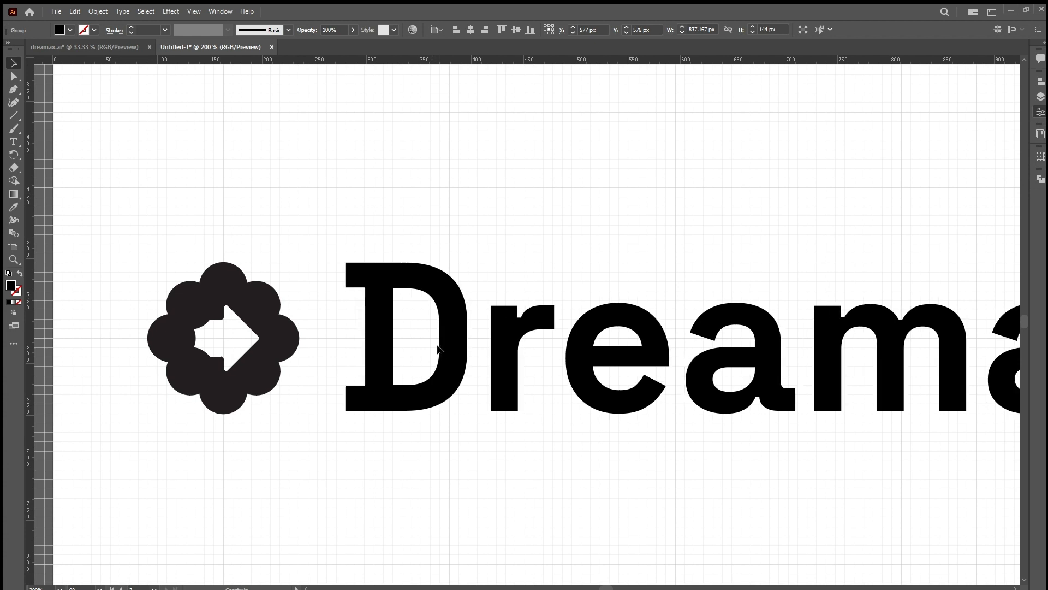
{"action": "left_click_drag", "start_coordinate": [438, 349], "coordinate": [439, 349]}
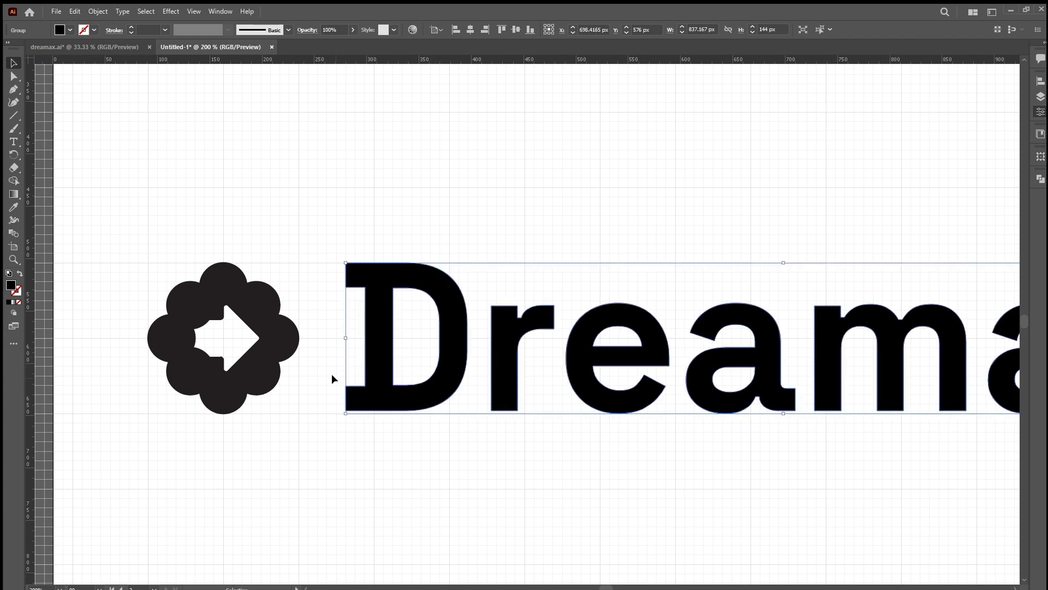
{"action": "left_click", "coordinate": [299, 392]}
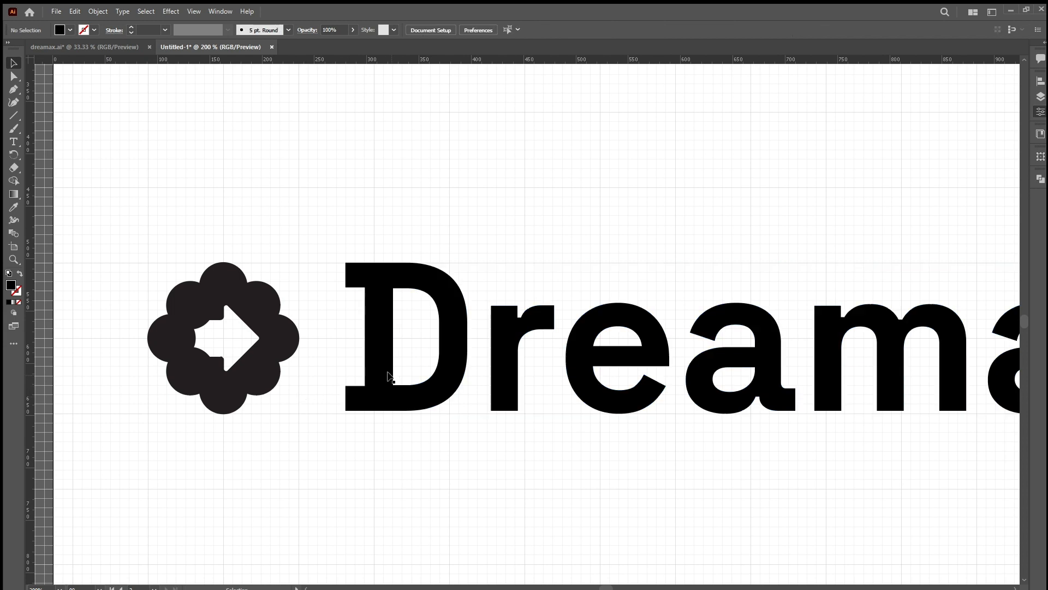
{"action": "left_click_drag", "start_coordinate": [379, 359], "coordinate": [370, 358]}
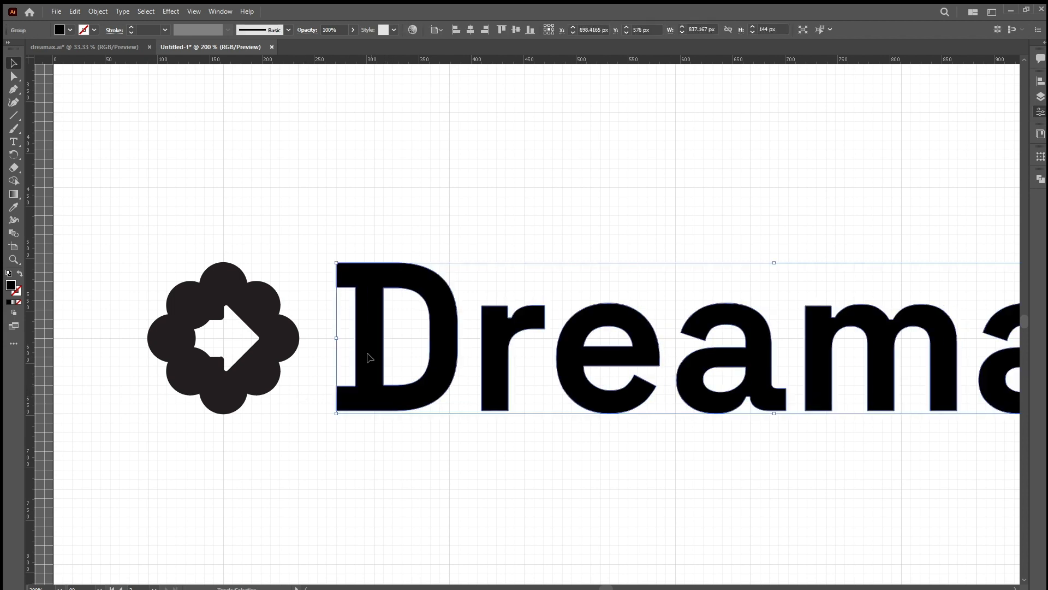
Step: Scale the wordmark down proportionally from its far end until it fits the artboard and is shorter than the flower, then check the spacing
{"action": "key", "text": "ctrl+minus"}
{"action": "key", "text": "ctrl+minus"}
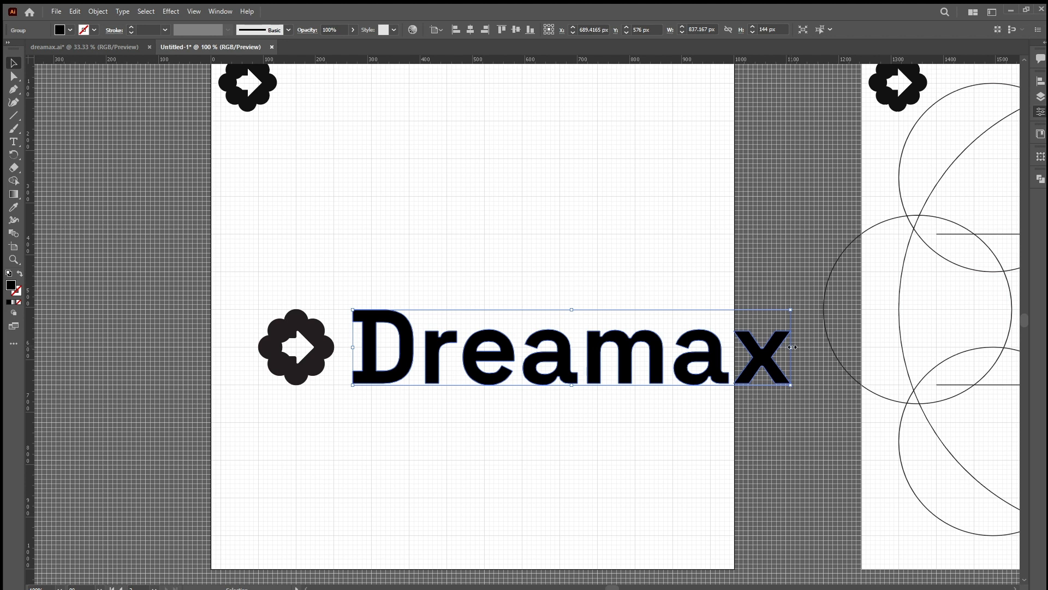
{"action": "left_click_drag", "start_coordinate": [730, 352], "coordinate": [636, 357]}
{"action": "left_click", "coordinate": [339, 407]}
{"action": "scroll", "coordinate": [330, 349], "scroll_direction": "up", "scroll_amount": 3}
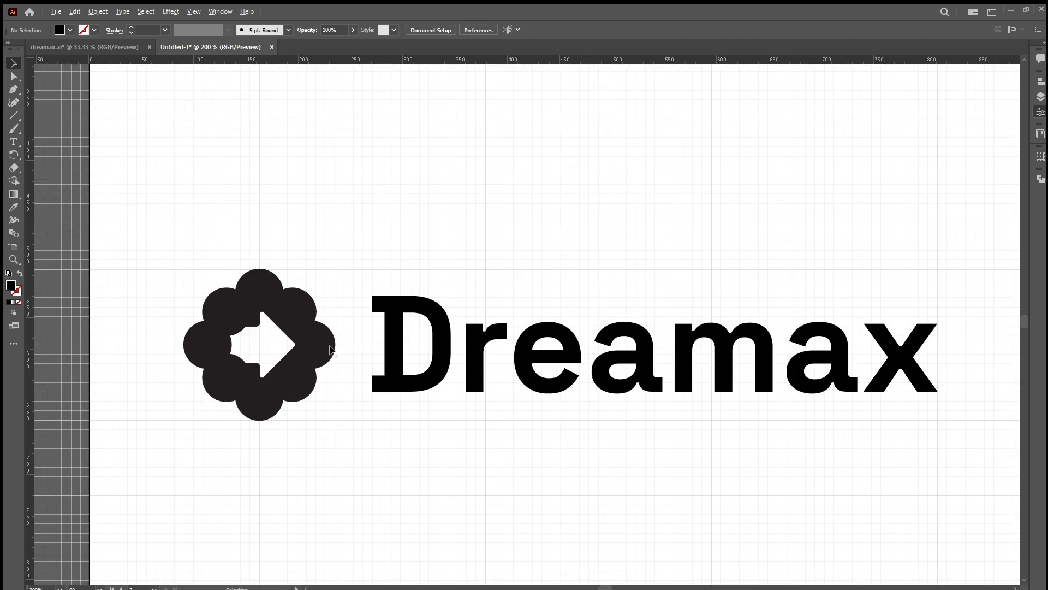
{"action": "scroll", "coordinate": [330, 349], "scroll_direction": "up", "scroll_amount": 1}
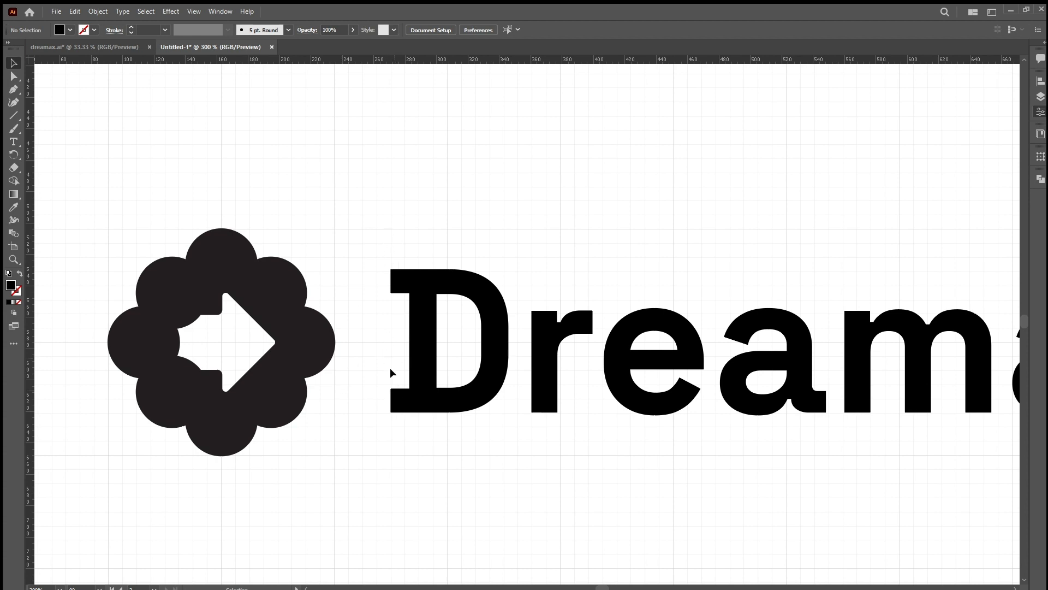
{"action": "scroll", "coordinate": [339, 319], "scroll_direction": "up", "scroll_amount": 2}
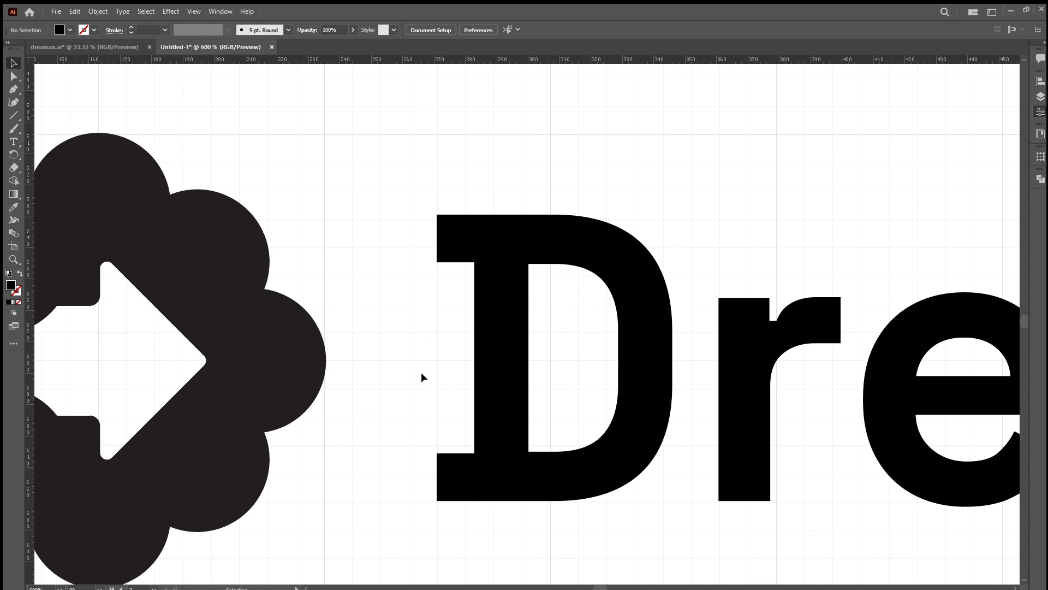
{"action": "scroll", "coordinate": [400, 333], "scroll_direction": "down", "scroll_amount": 2}
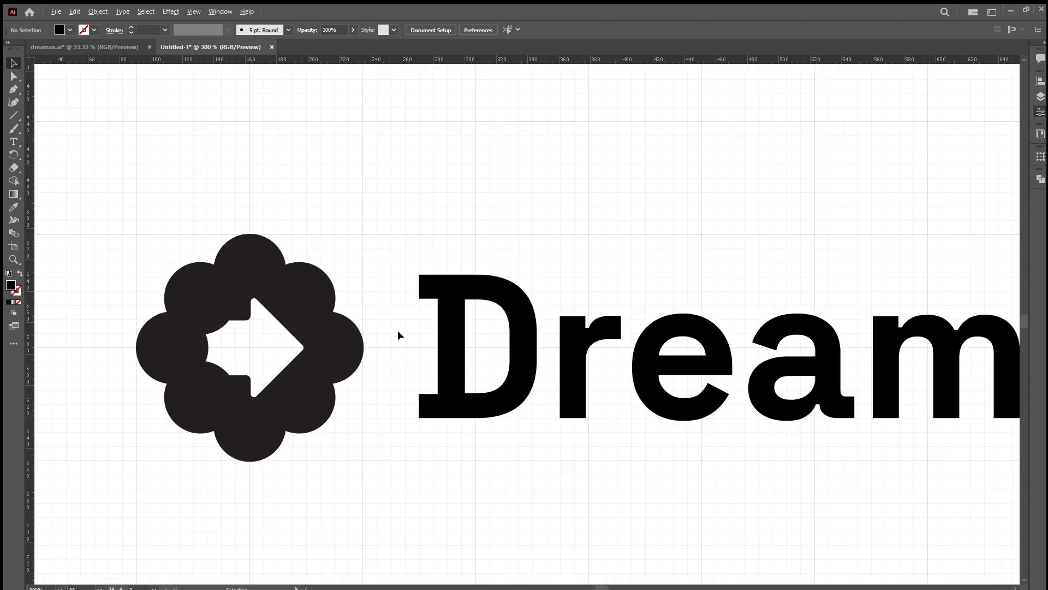
{"action": "scroll", "coordinate": [399, 335], "scroll_direction": "down", "scroll_amount": 1}
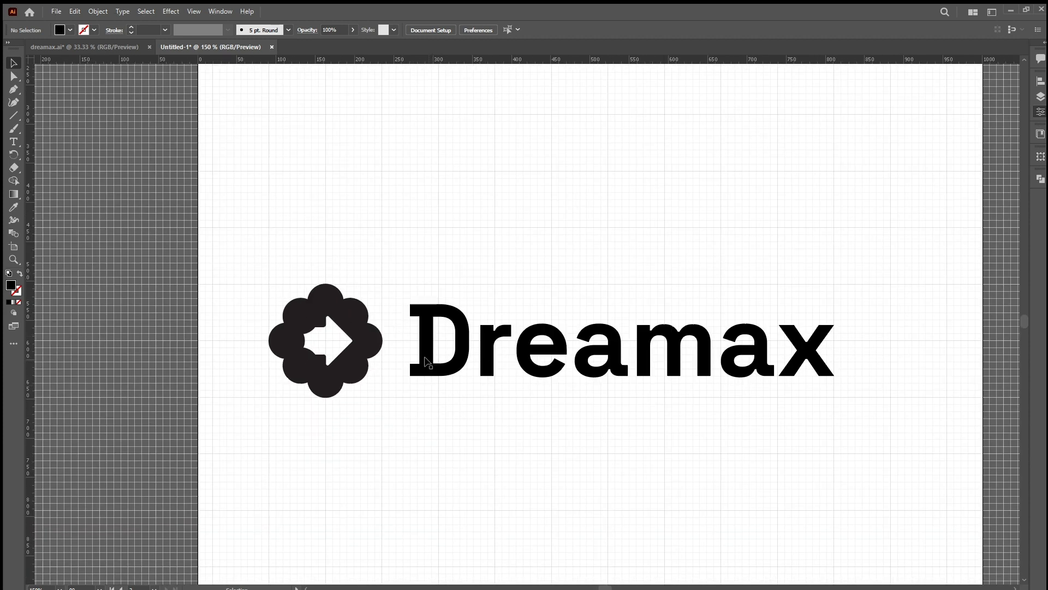
Step: Copy the wordmark's solid black fill without stroke onto the flower logo using the Eyedropper
{"action": "left_click", "coordinate": [371, 341]}
{"action": "key", "text": "i"}
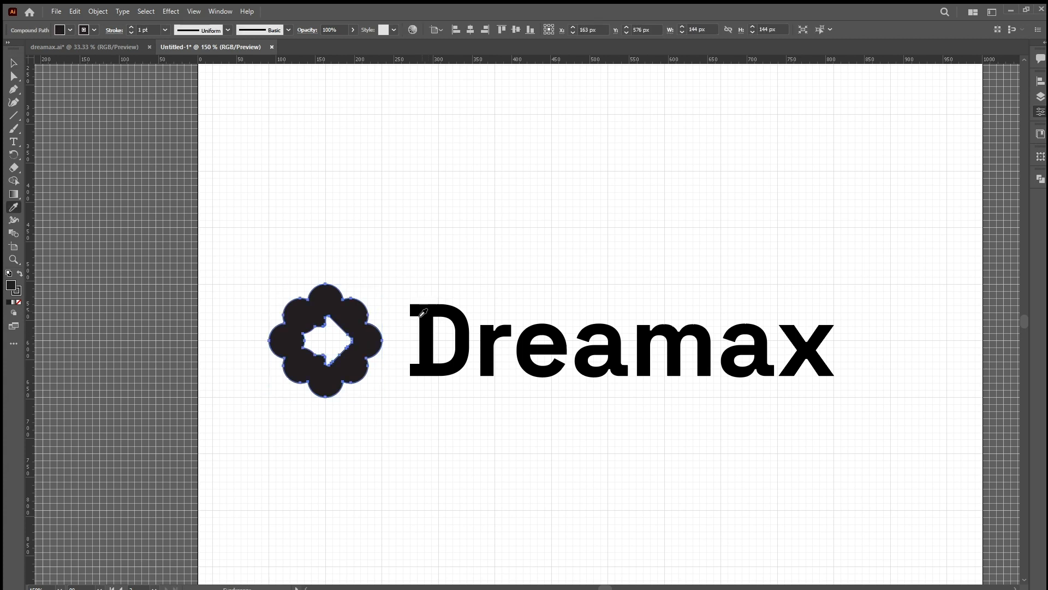
{"action": "left_click", "coordinate": [424, 317]}
{"action": "key", "text": "v"}
{"action": "left_click", "coordinate": [524, 234]}
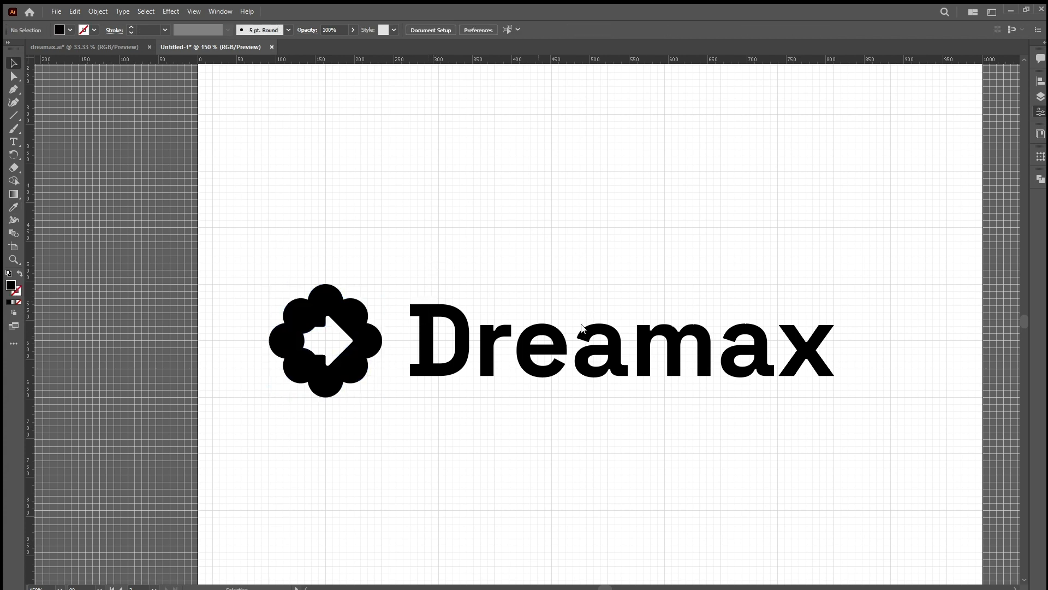
Step: Hide the grid and group the flower with the "Dreamax" wordmark
{"action": "key", "text": "ctrl+apostrophe"}
{"action": "left_click_drag", "start_coordinate": [292, 247], "coordinate": [494, 408]}
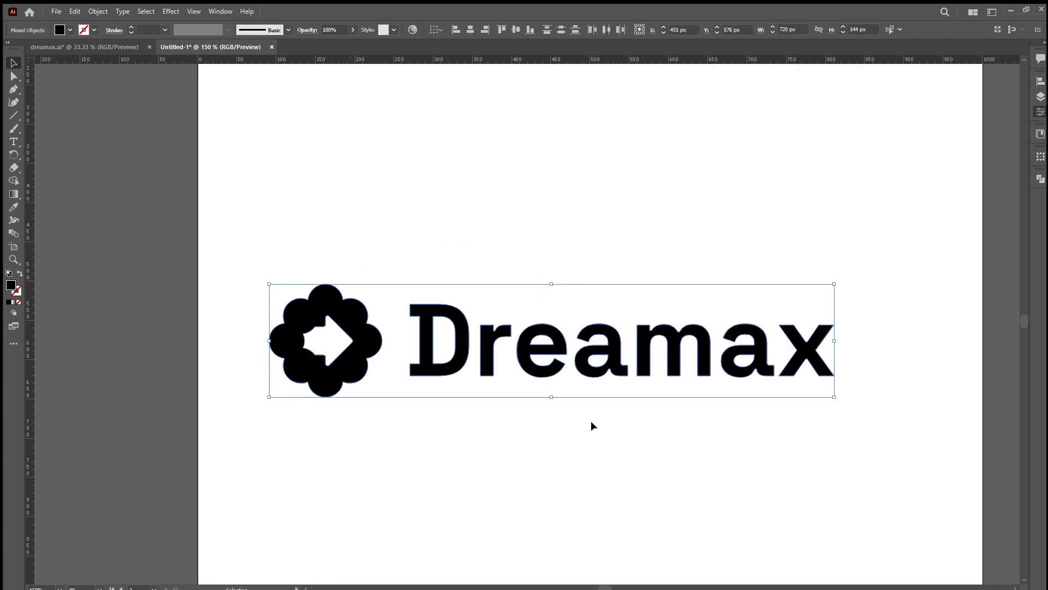
{"action": "key", "text": "a"}
{"action": "key", "text": "v"}
{"action": "key", "text": "ctrl+g"}
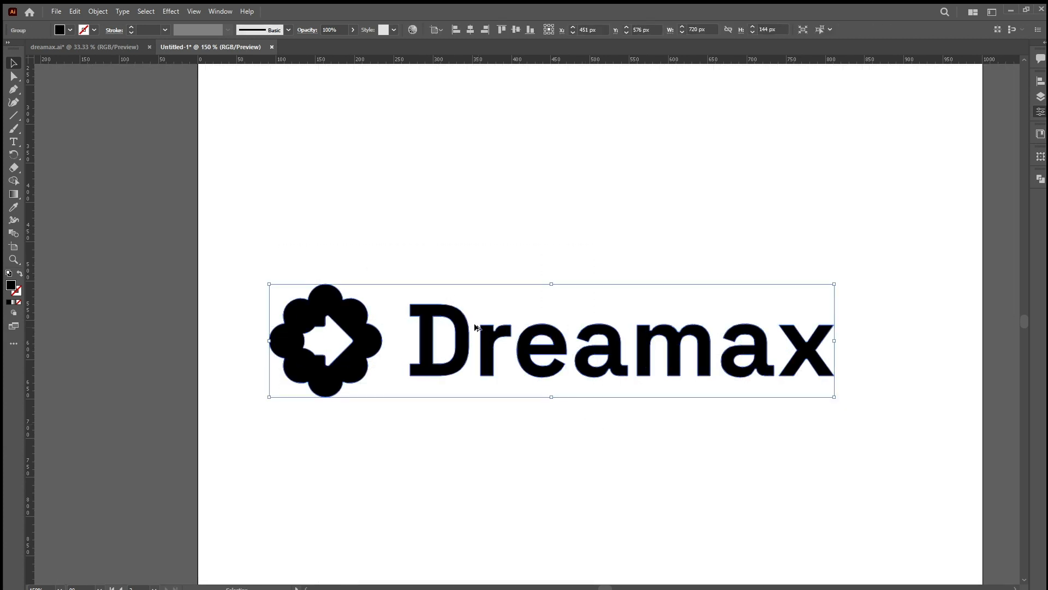
Step: Centre the logo group horizontally and vertically on the artboard, and delete the small flower in the artboard's upper-left corner
{"action": "scroll", "coordinate": [476, 327], "scroll_direction": "down", "scroll_amount": 2}
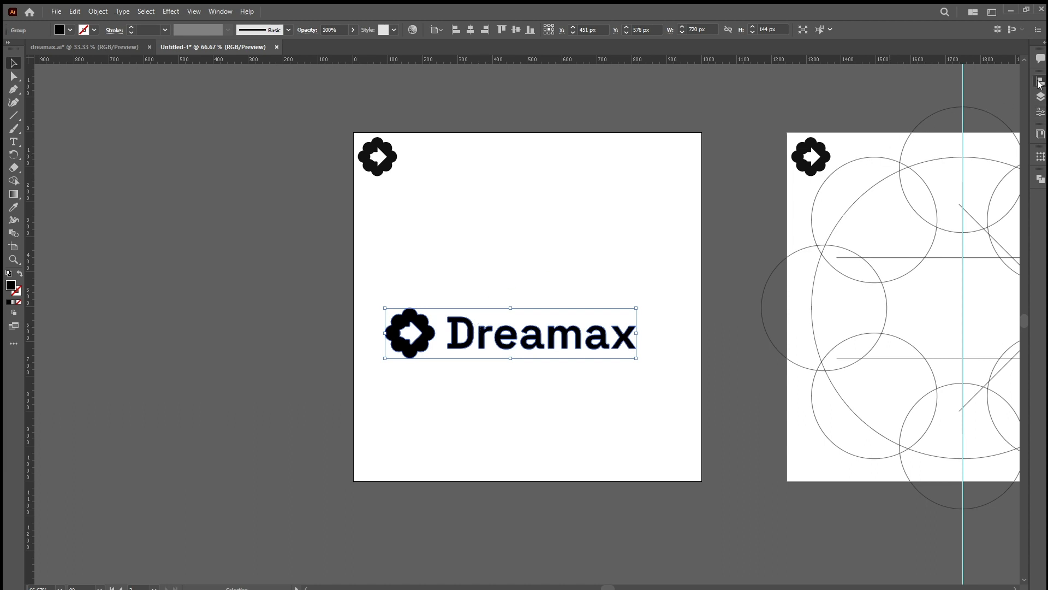
{"action": "left_click", "coordinate": [921, 102]}
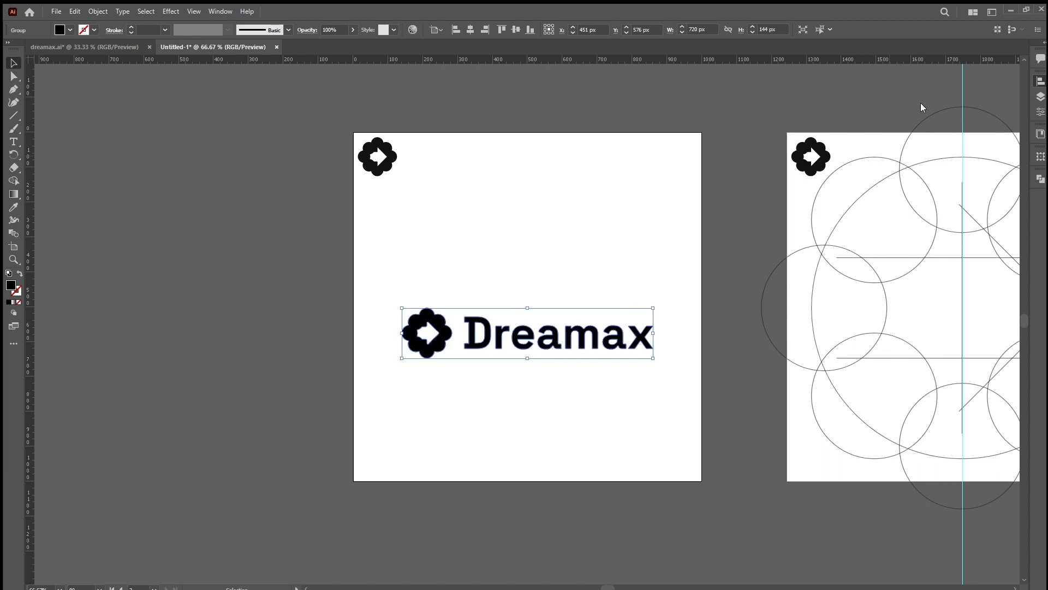
{"action": "left_click", "coordinate": [997, 103]}
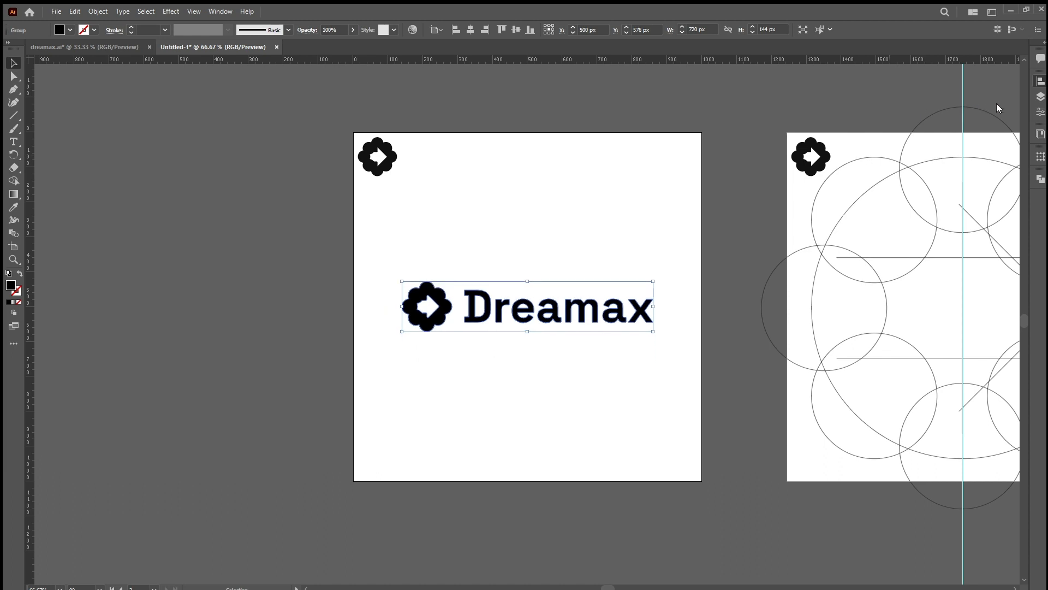
{"action": "left_click", "coordinate": [381, 159]}
{"action": "key", "text": "Delete"}
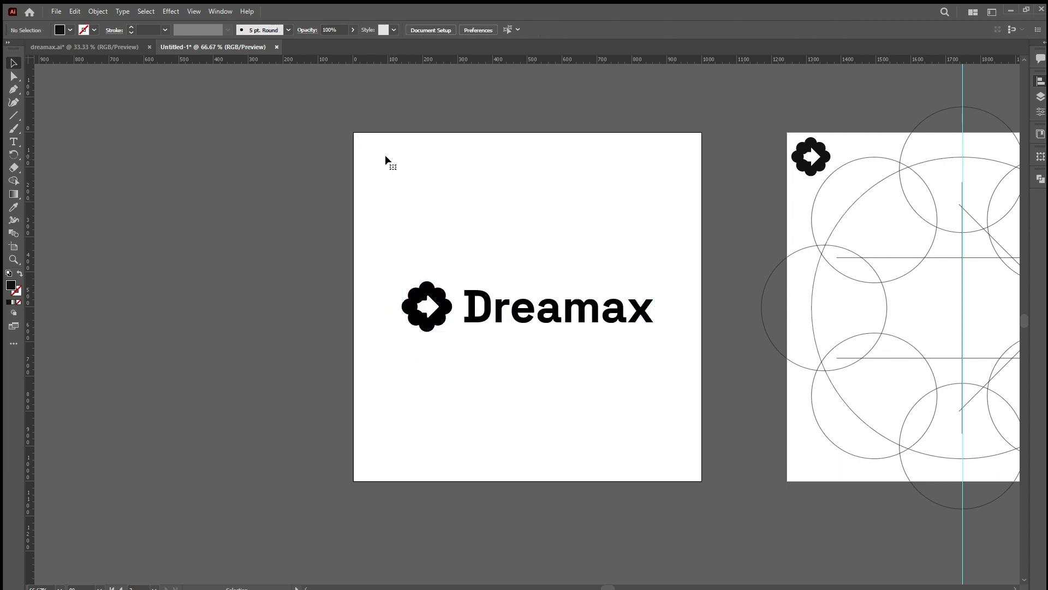
Step: Scale the logo group down proportionally about its centre to roughly 460 px wide
{"action": "left_click", "coordinate": [434, 304]}
{"action": "scroll", "coordinate": [550, 289], "scroll_direction": "up", "scroll_amount": 1}
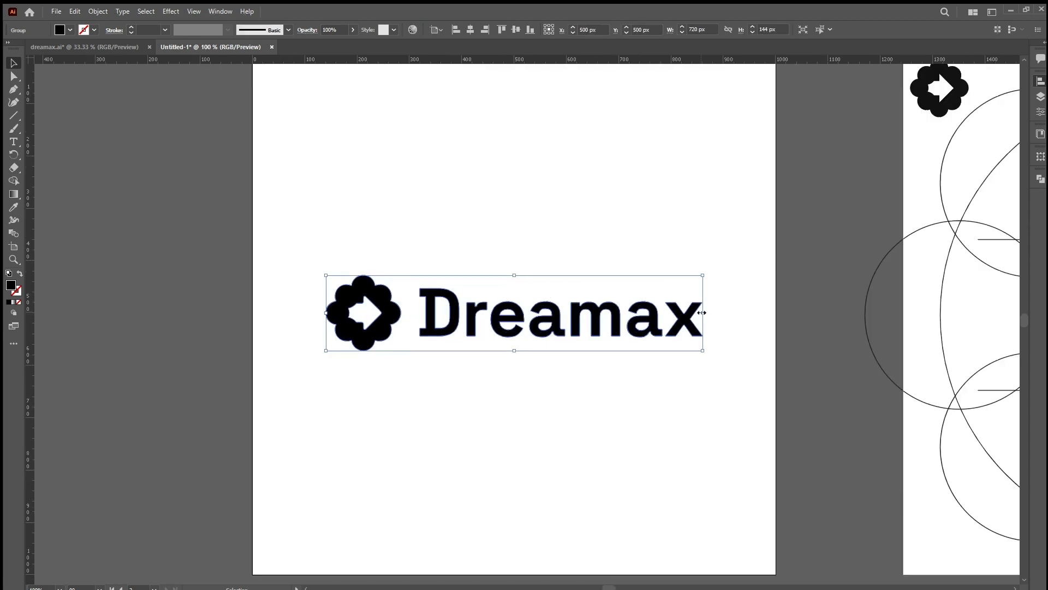
{"action": "left_click_drag", "start_coordinate": [702, 313], "coordinate": [636, 315]}
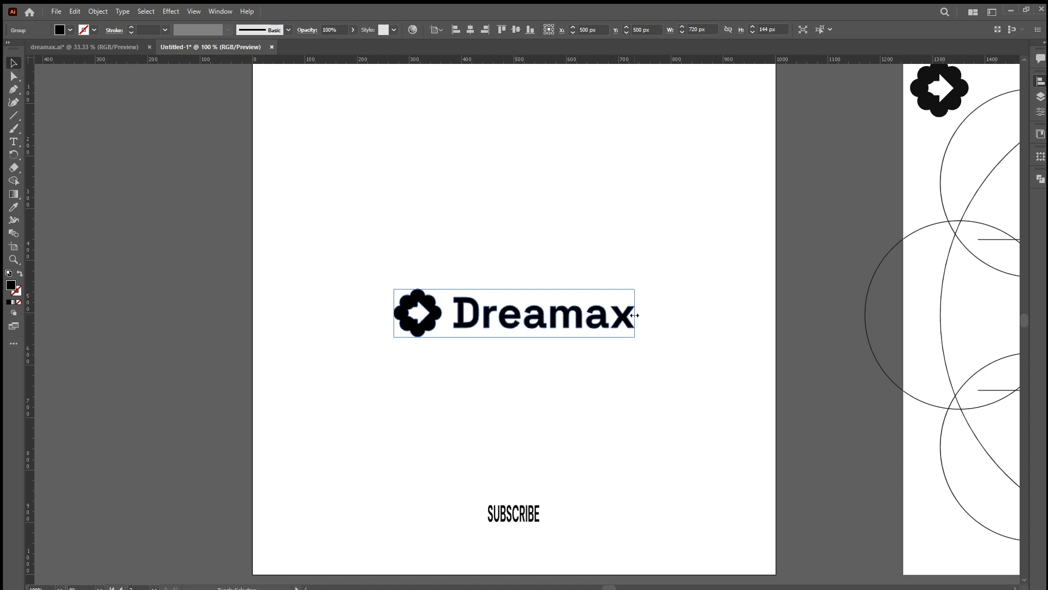
{"action": "left_click", "coordinate": [674, 334]}
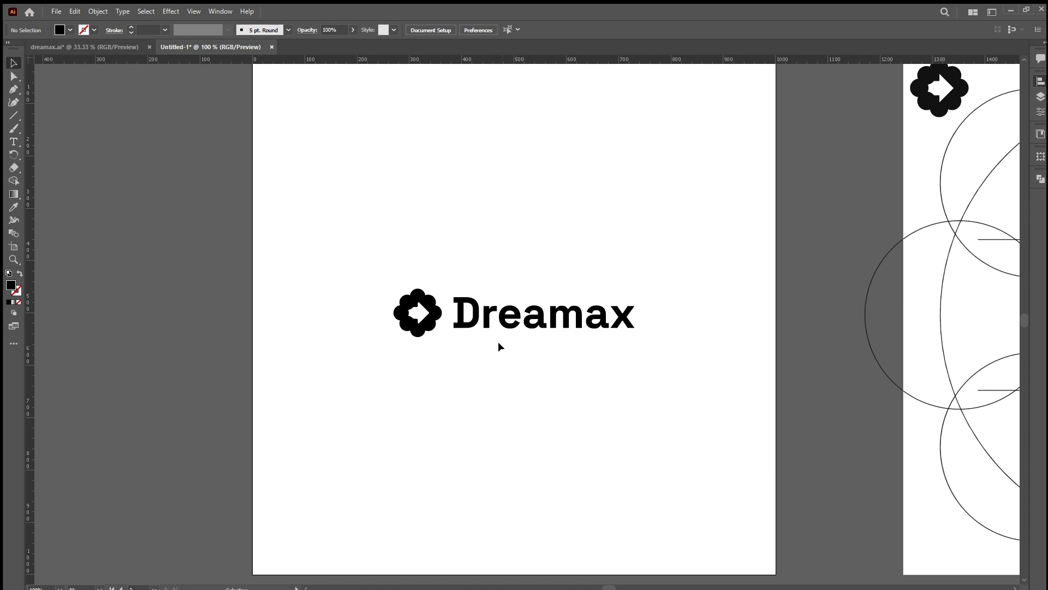
Step: Look over the construction-circle artboard and return to the finished logo artboard, fitted to the window
{"action": "scroll", "coordinate": [498, 342], "scroll_direction": "down", "scroll_amount": 1}
{"action": "scroll", "coordinate": [498, 342], "scroll_direction": "up", "scroll_amount": 1}
{"action": "scroll", "coordinate": [498, 342], "scroll_direction": "right", "scroll_amount": 4}
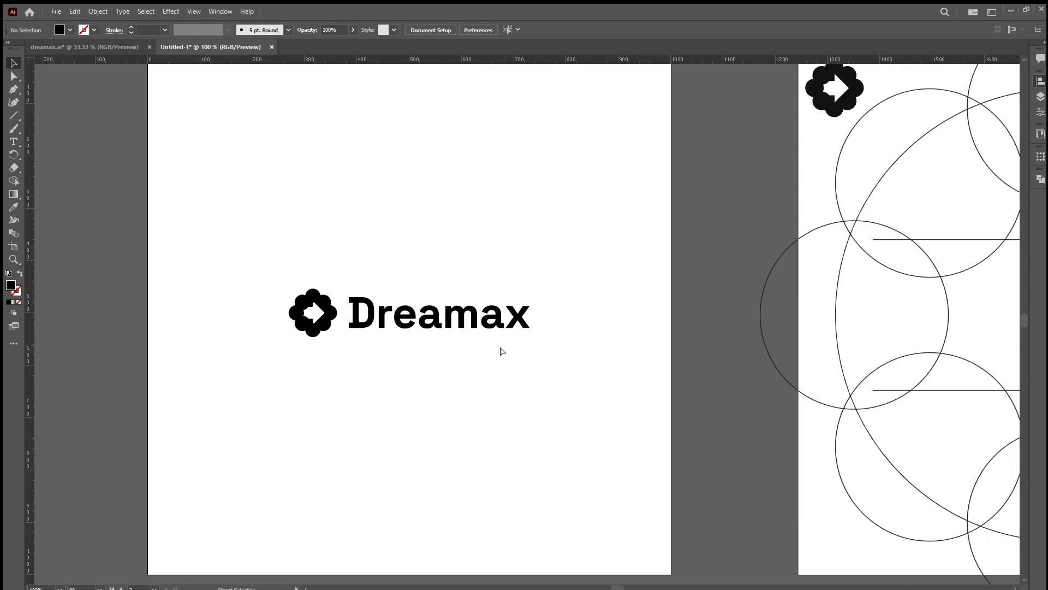
{"action": "key", "text": "ctrl+0"}
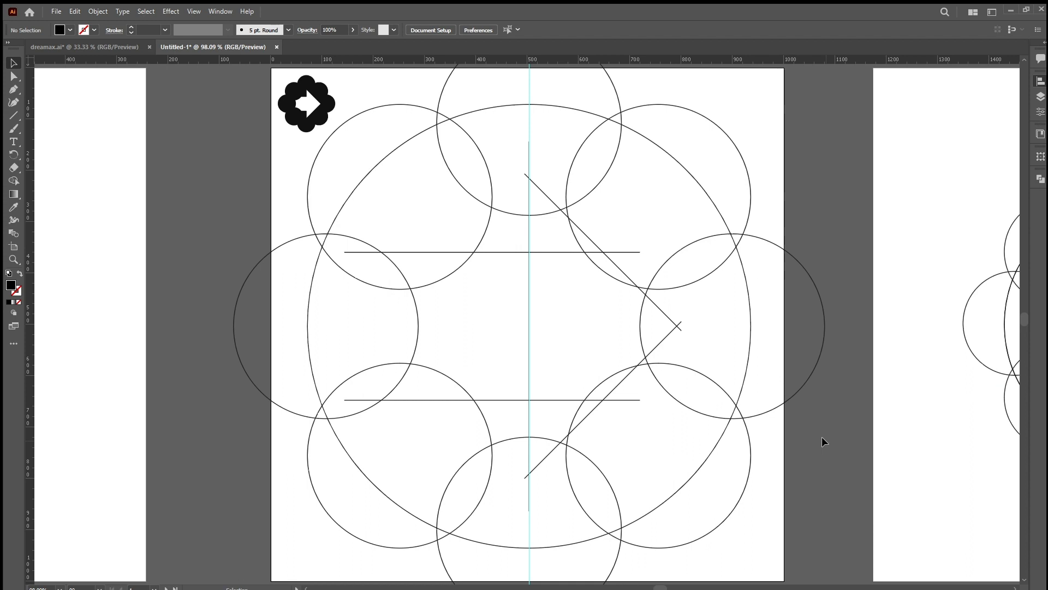
{"action": "left_click", "coordinate": [116, 251]}
{"action": "key", "text": "ctrl+0"}
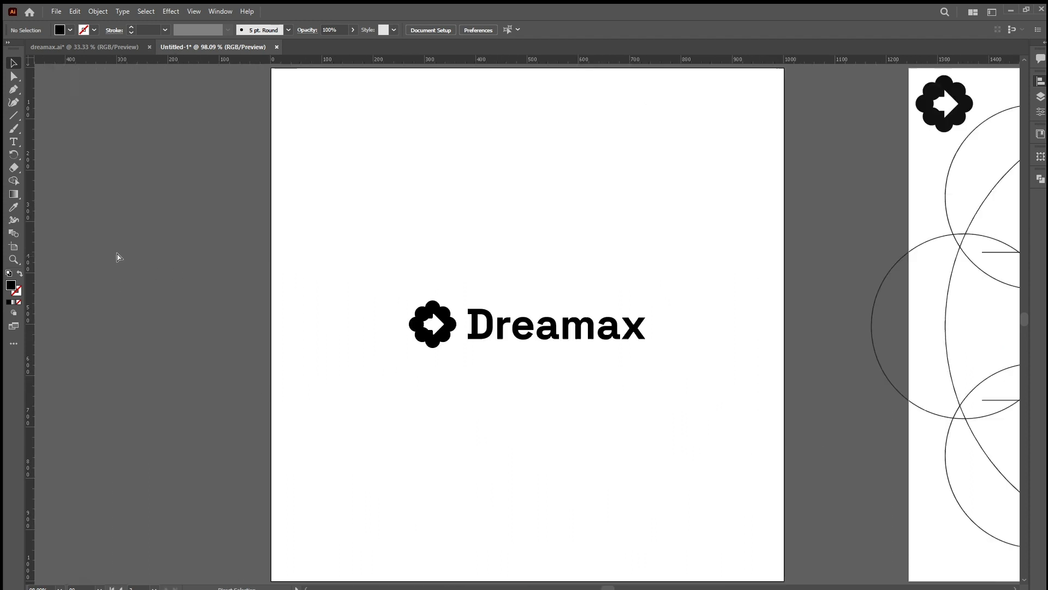